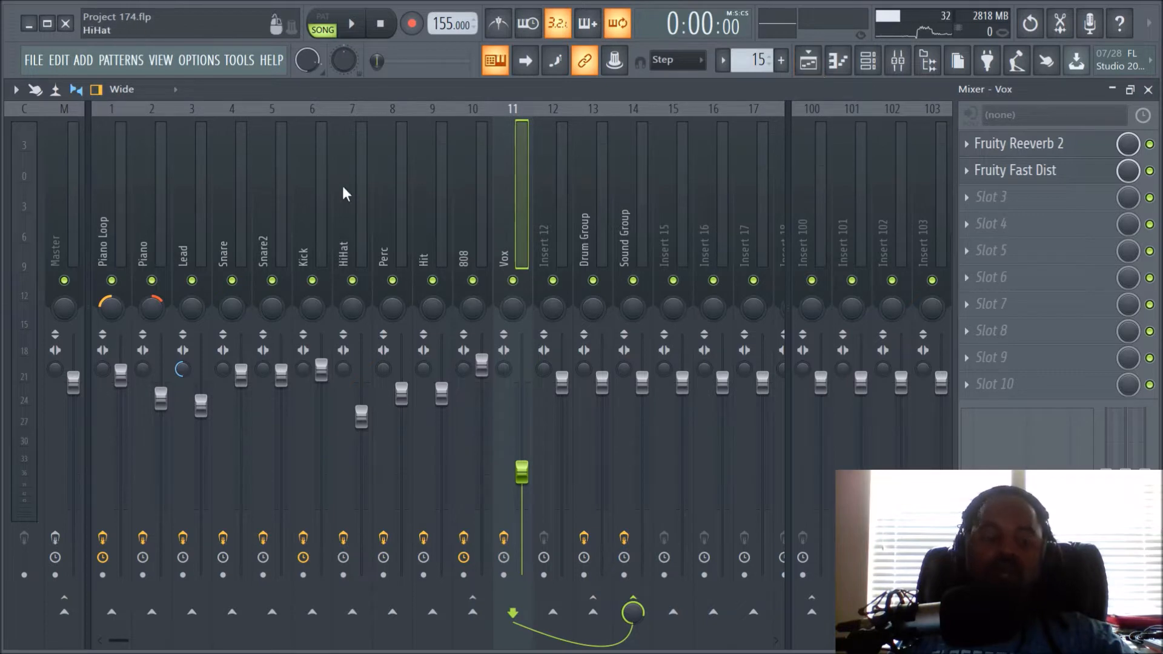
Step: Bring up the playlist arrangement and solo Track 1, which holds the PIANO +FX loop
click(811, 67)
scroll(709, 144, down, 2)
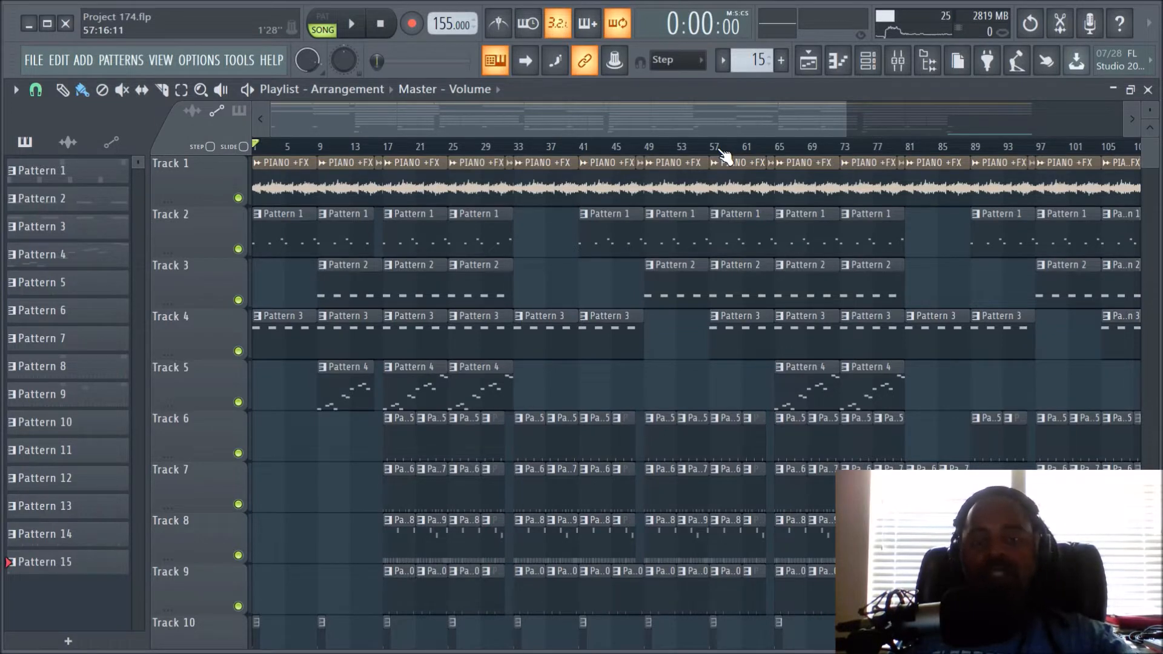
scroll(724, 154, up, 4)
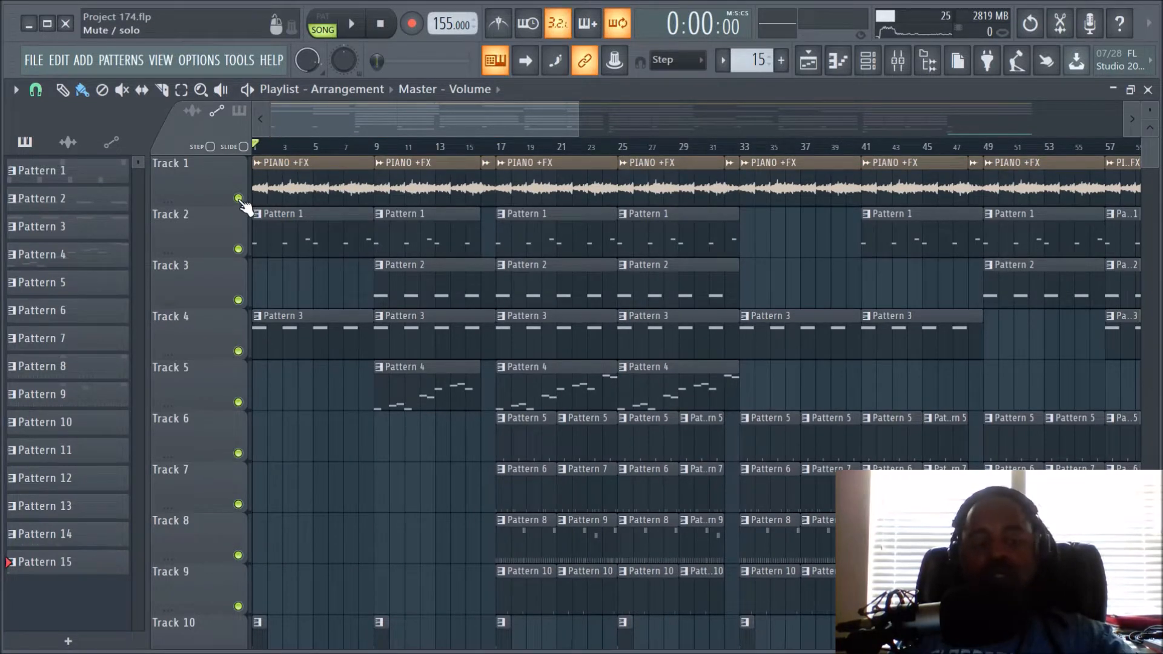
right_click(238, 198)
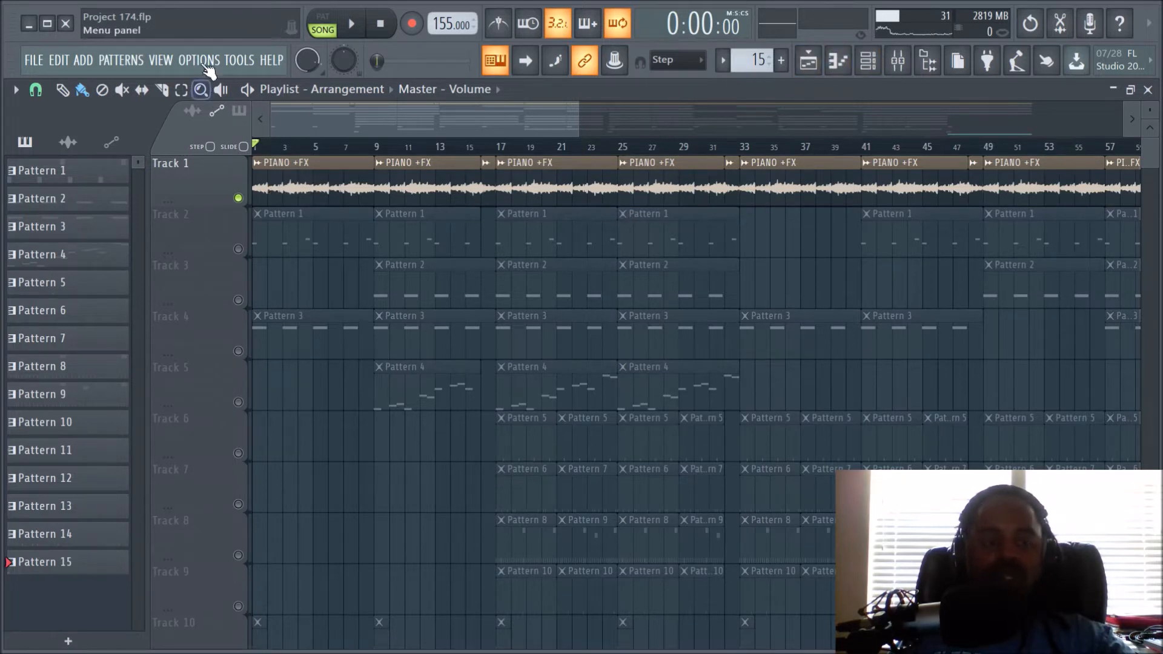
Step: Play the soloed piano loop from the start, checking its mixer levels, and stop playback
click(352, 27)
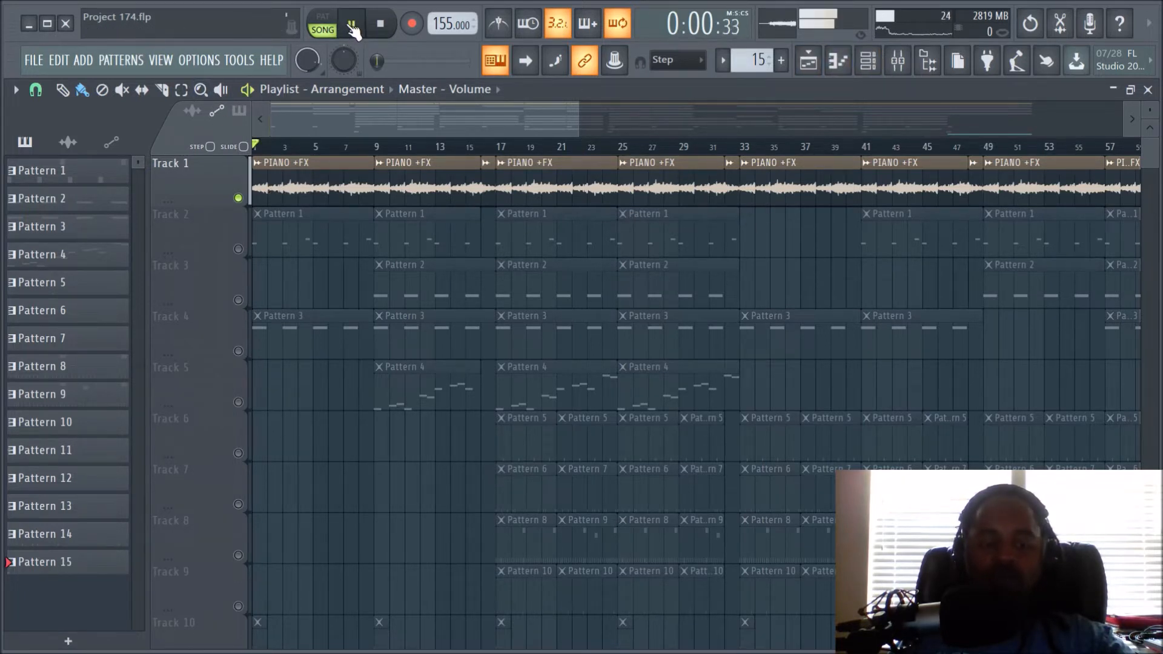
click(897, 61)
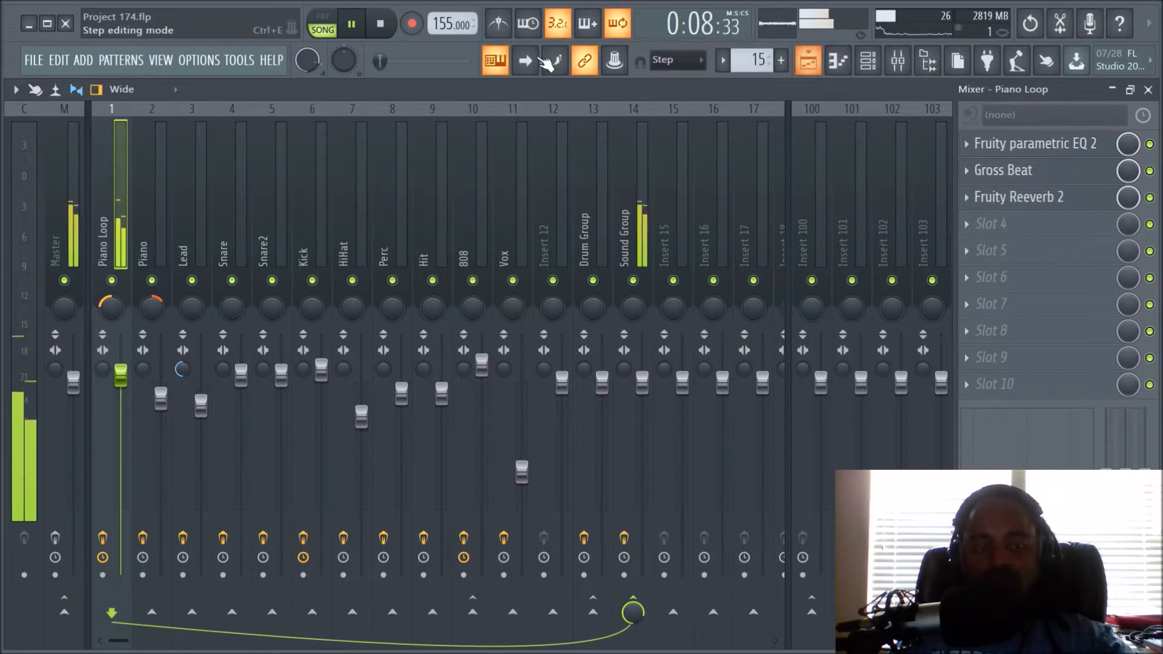
click(809, 66)
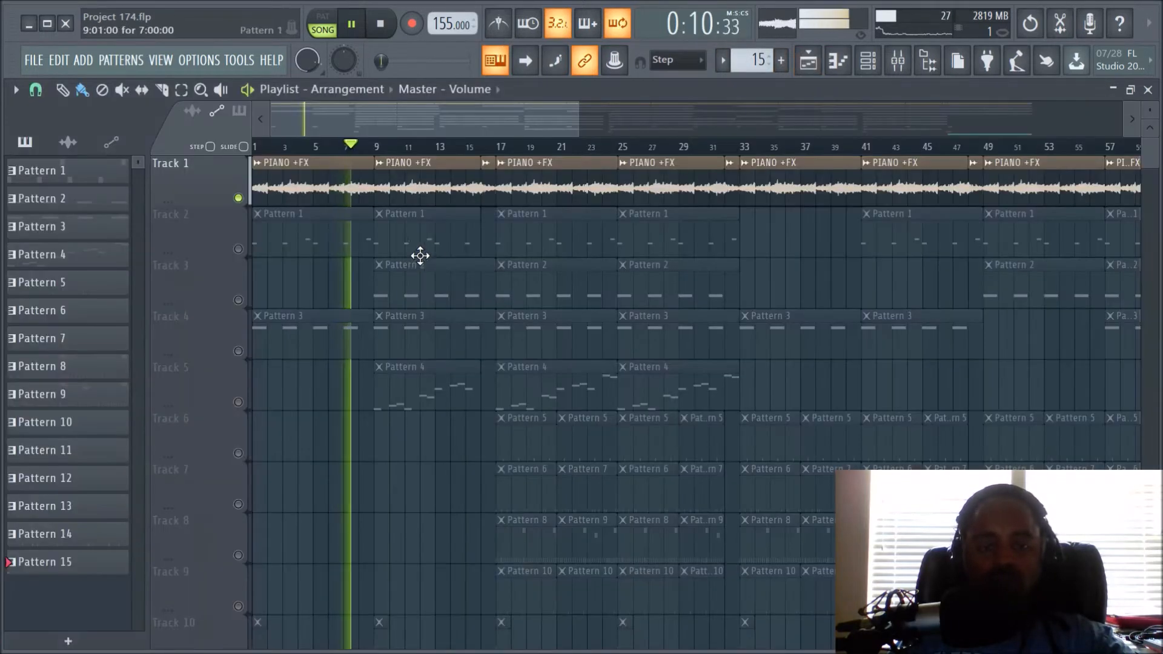
click(379, 26)
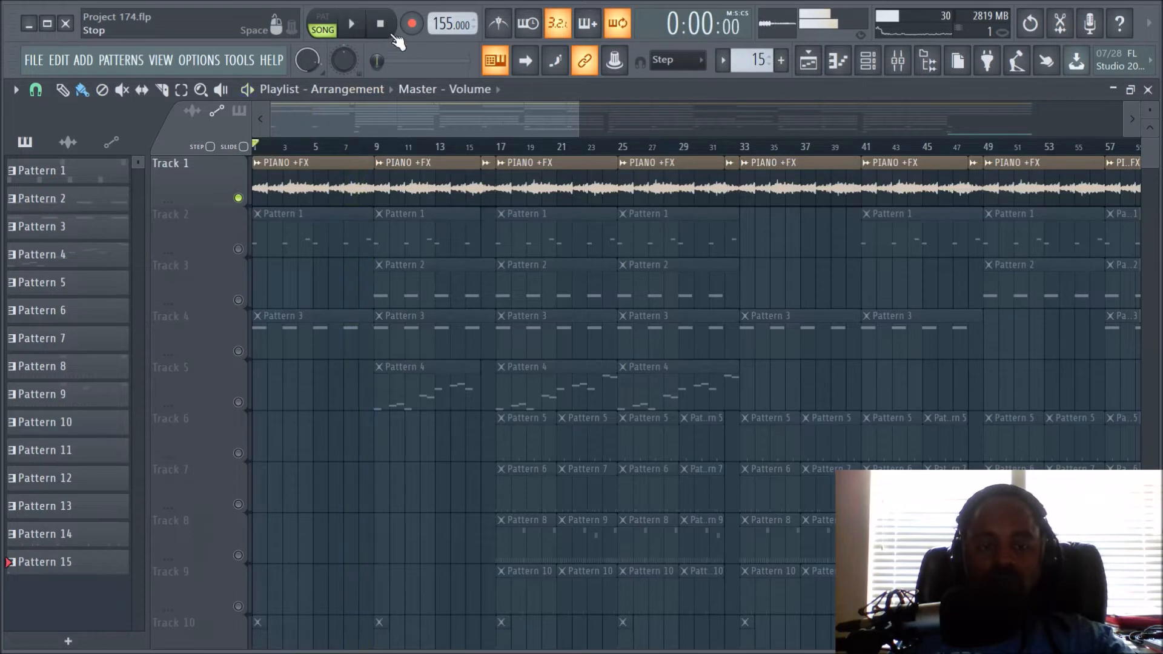
Step: Play the loop from about bar 15 to hear the transition at bar 16, and stop
click(465, 147)
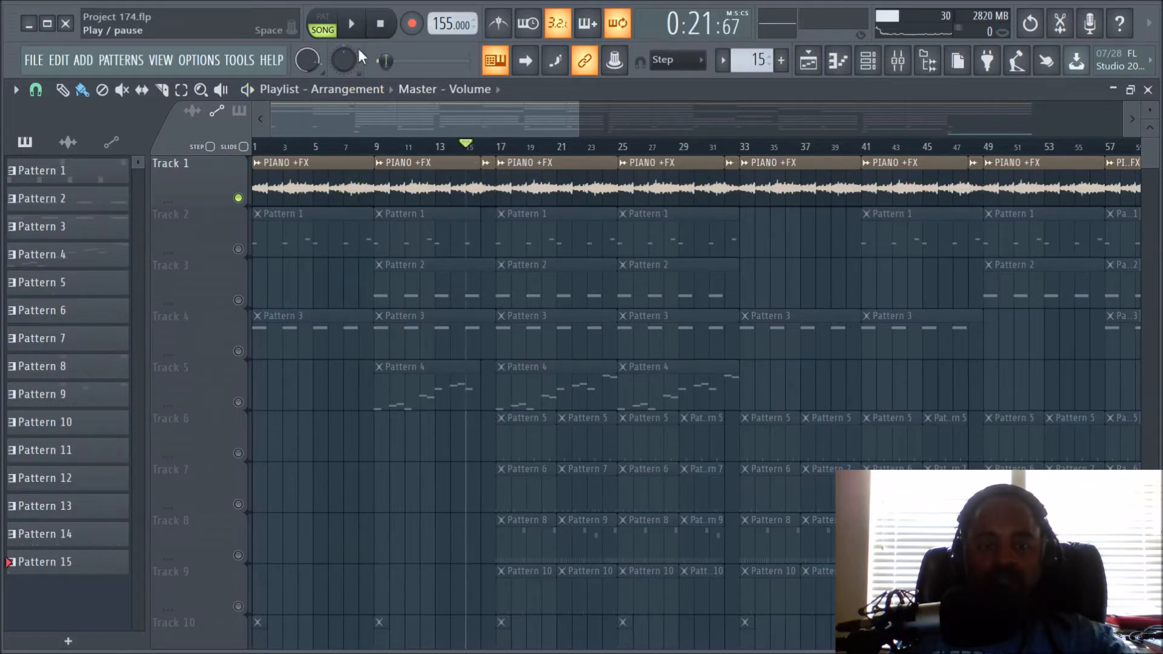
click(351, 24)
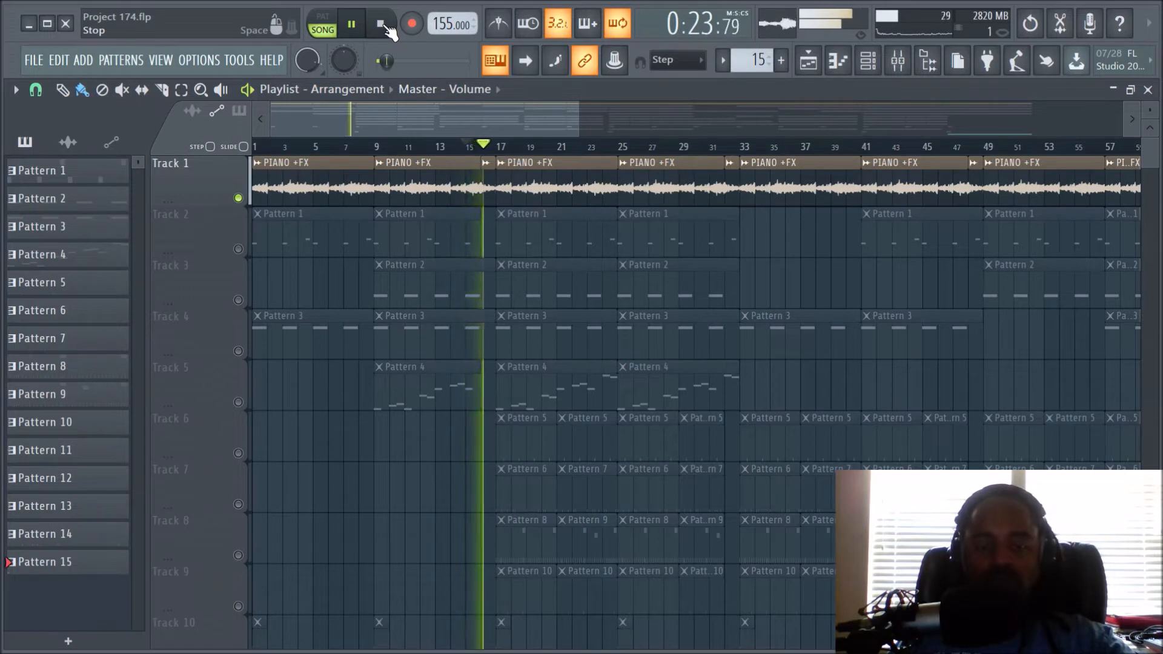
click(382, 26)
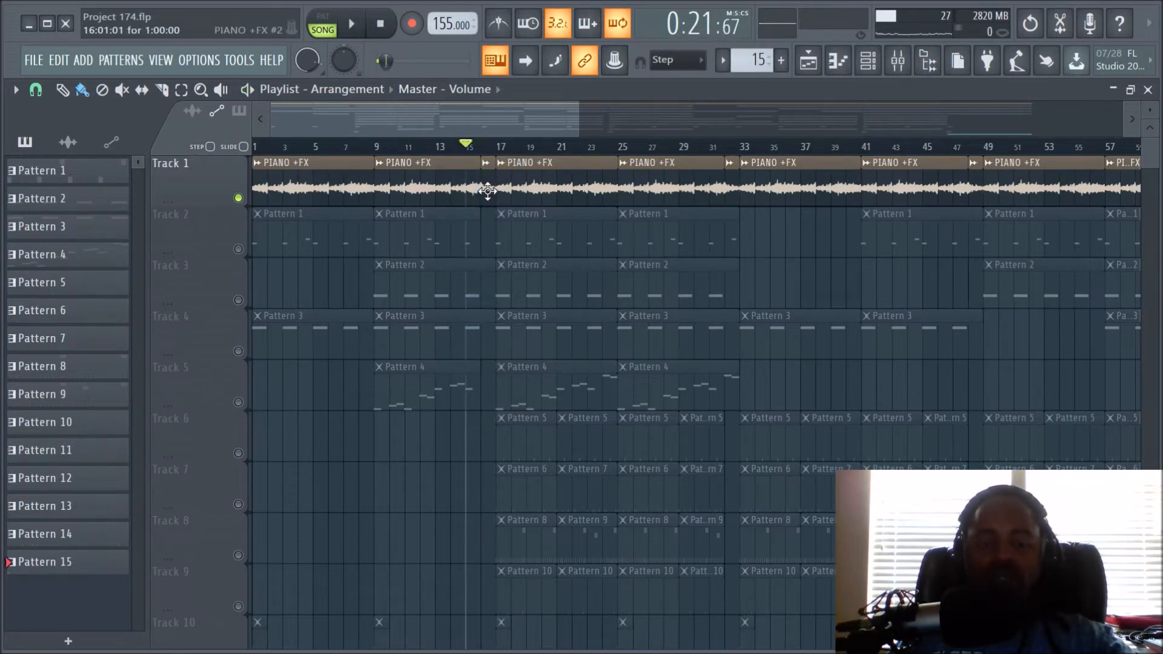
Step: With the Slip tool, work on the short PIANO +FX #2 clip at bar 16 and audition the passage twice
click(143, 92)
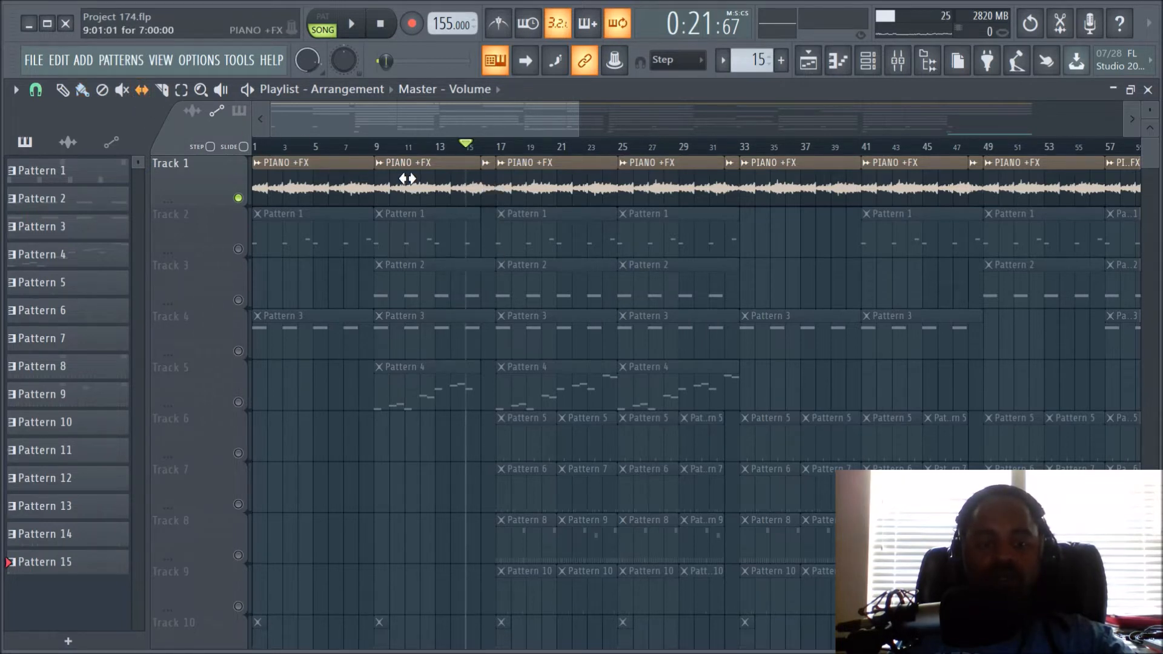
click(492, 179)
click(354, 25)
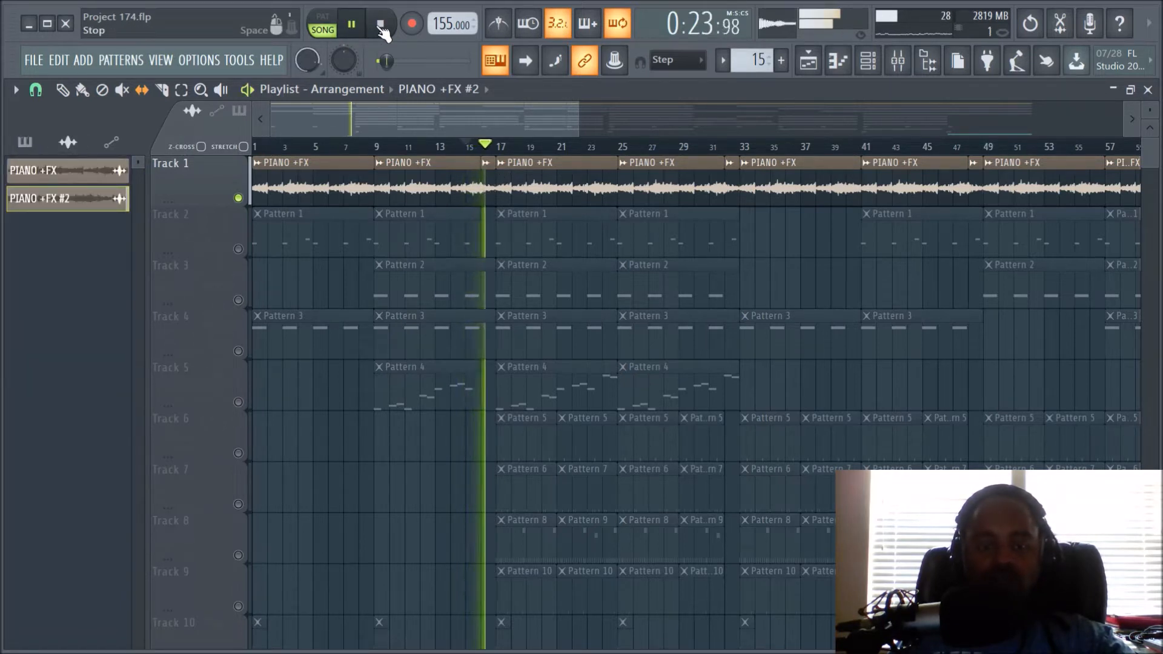
click(381, 27)
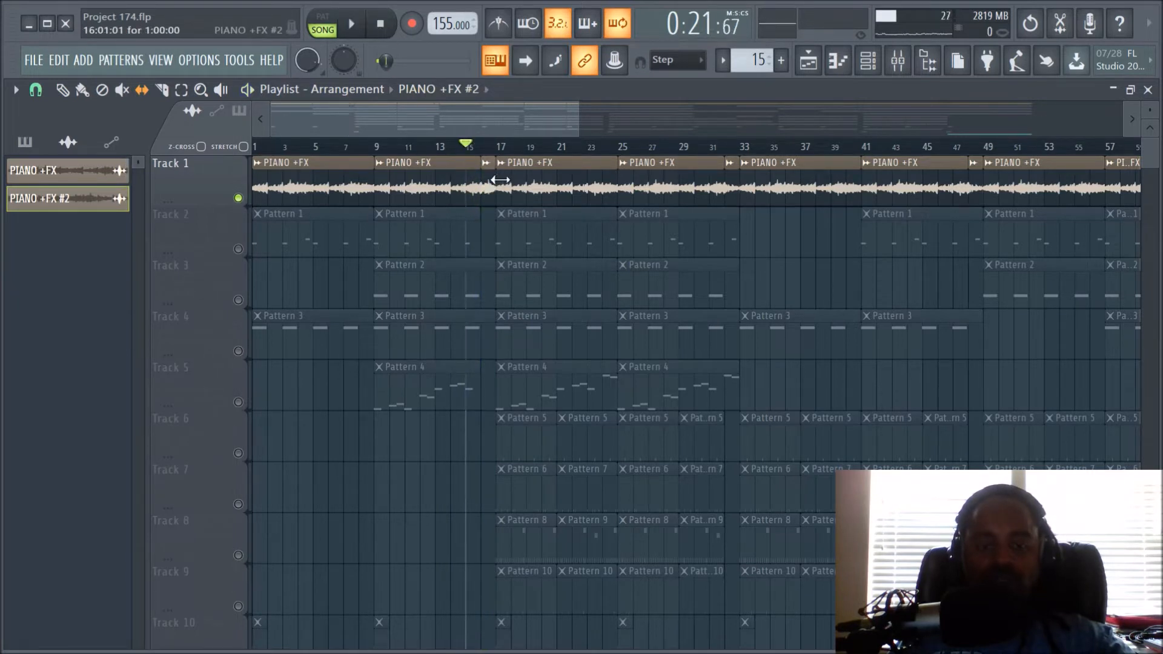
click(352, 25)
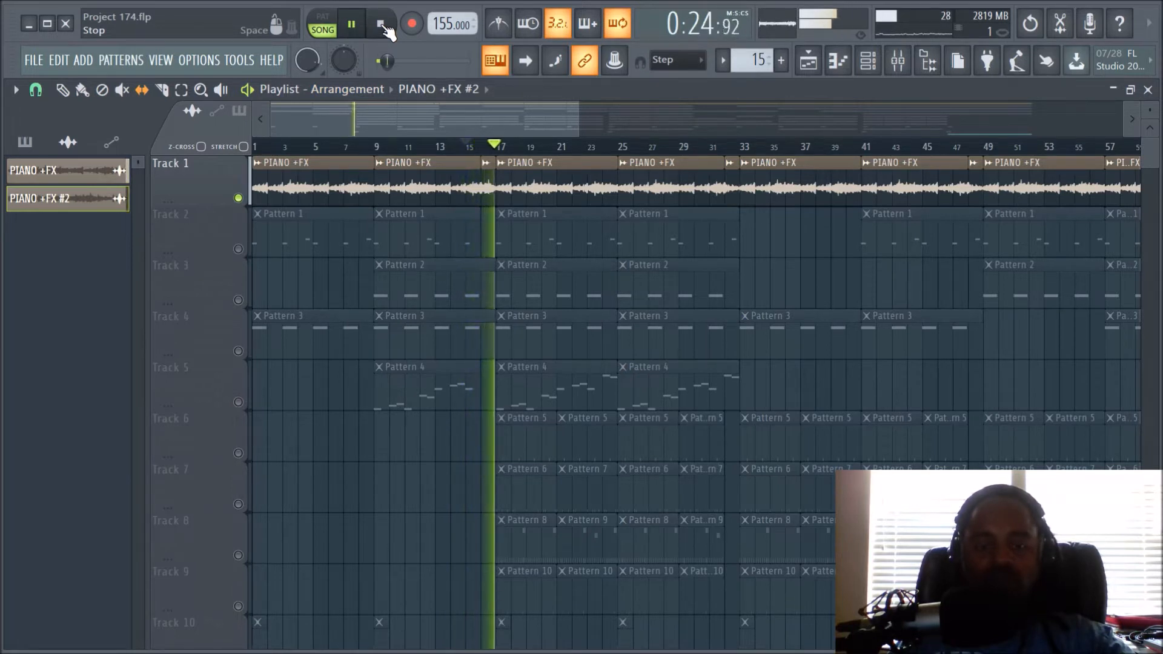
click(381, 27)
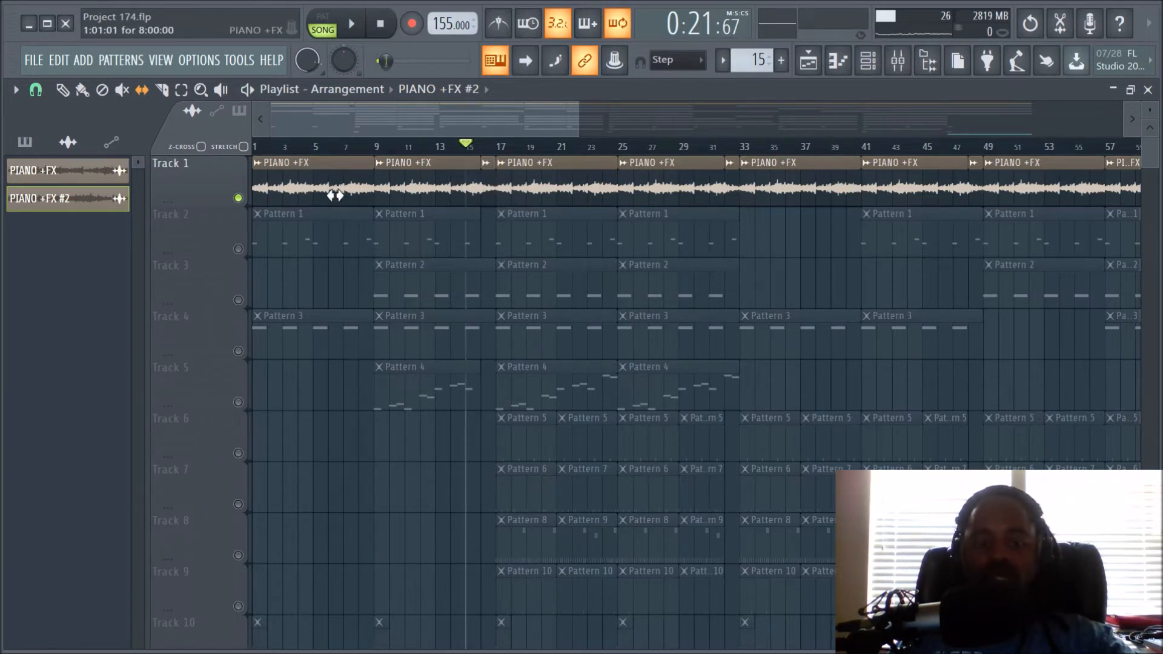
Step: Play the bar 16 transition once more and return the playhead to bar 1
click(362, 27)
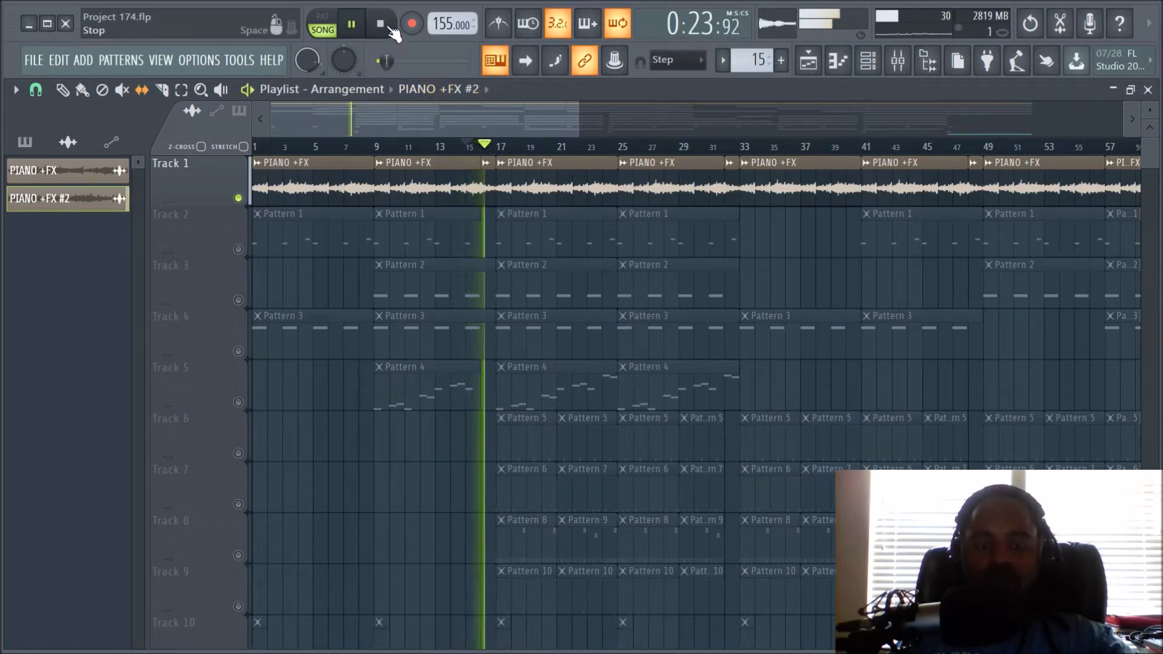
click(390, 28)
click(268, 147)
click(380, 23)
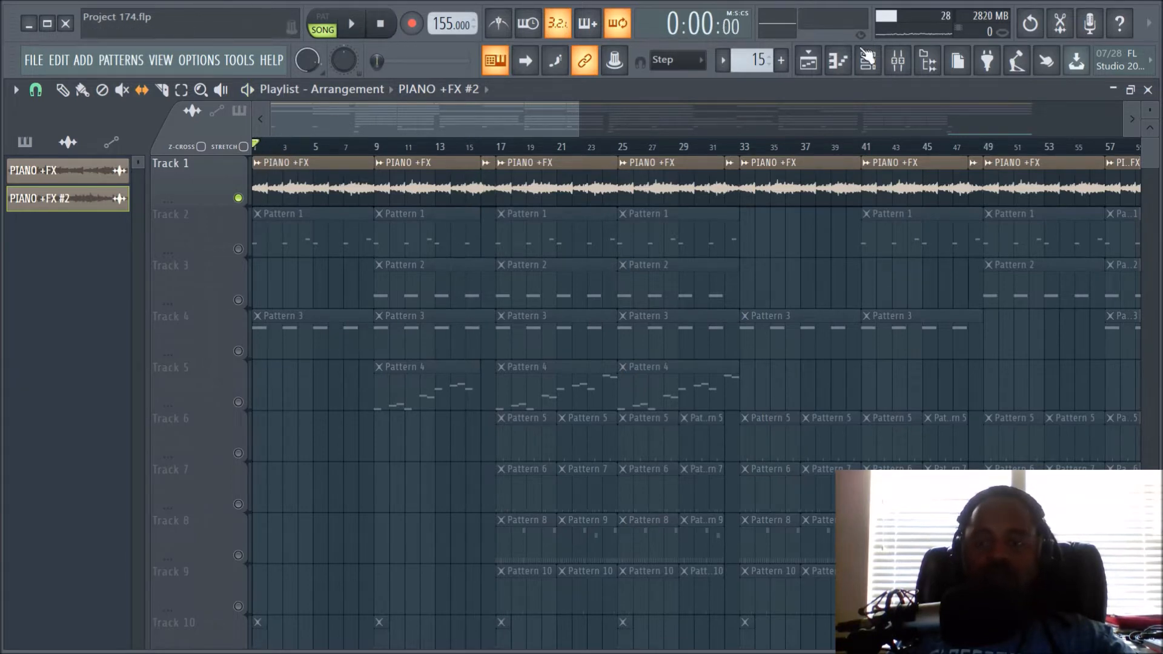
Step: Open the PIANO +FX sampler settings from the channel rack, set the time-stretch pitch to +193 cents and audition the loop
click(897, 60)
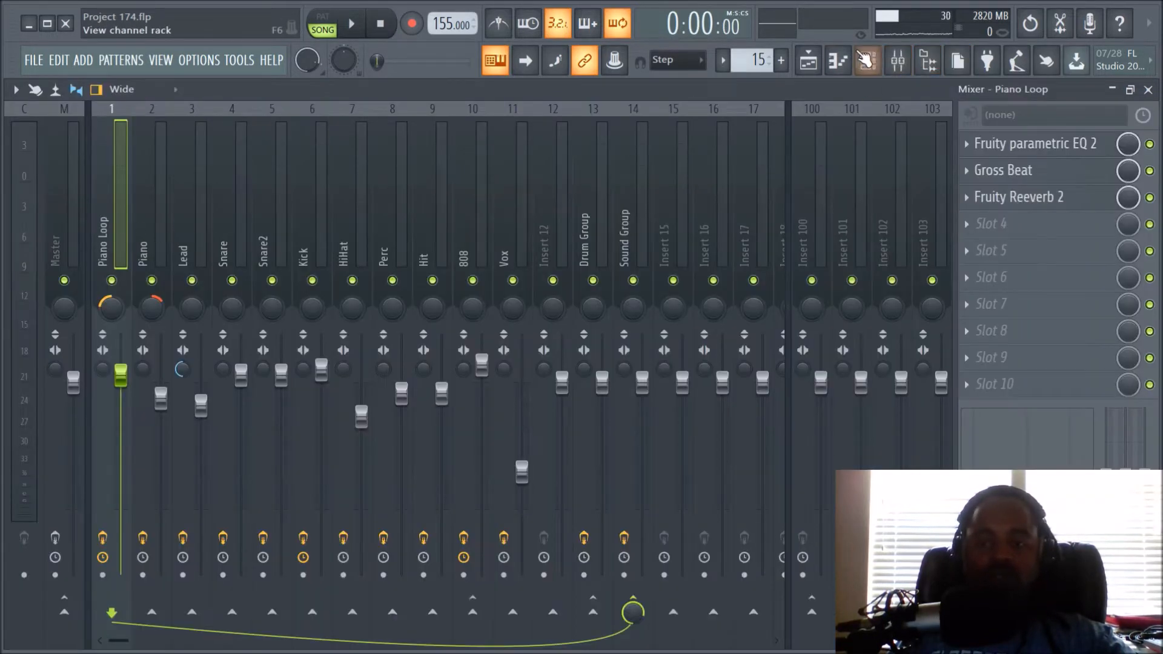
click(865, 60)
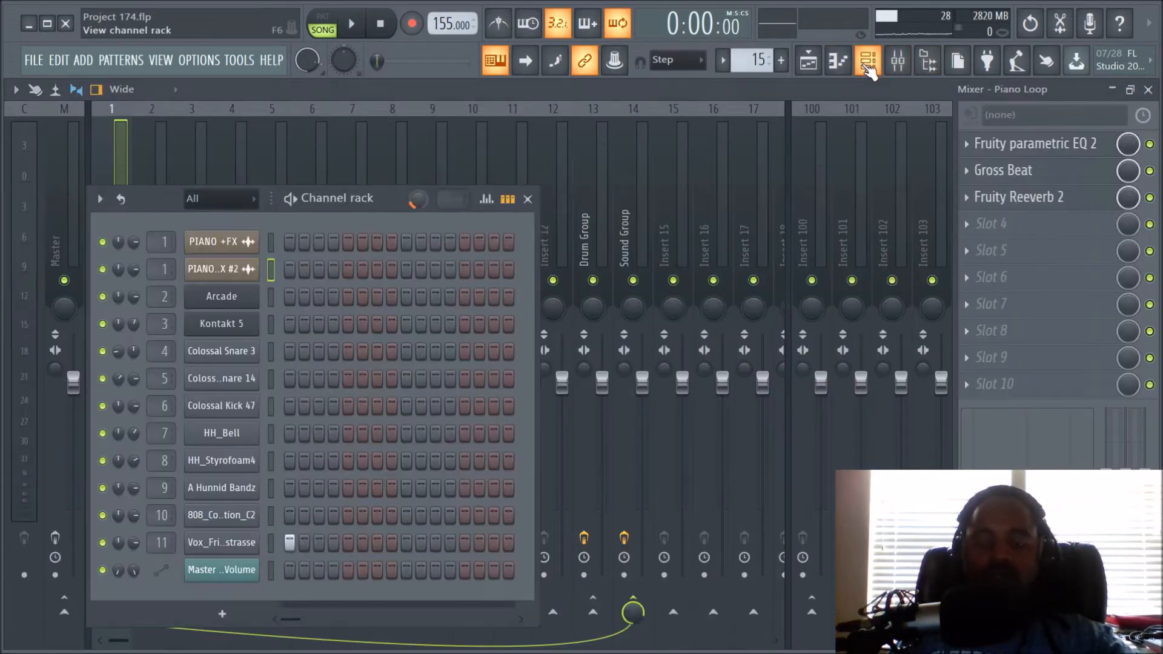
click(248, 244)
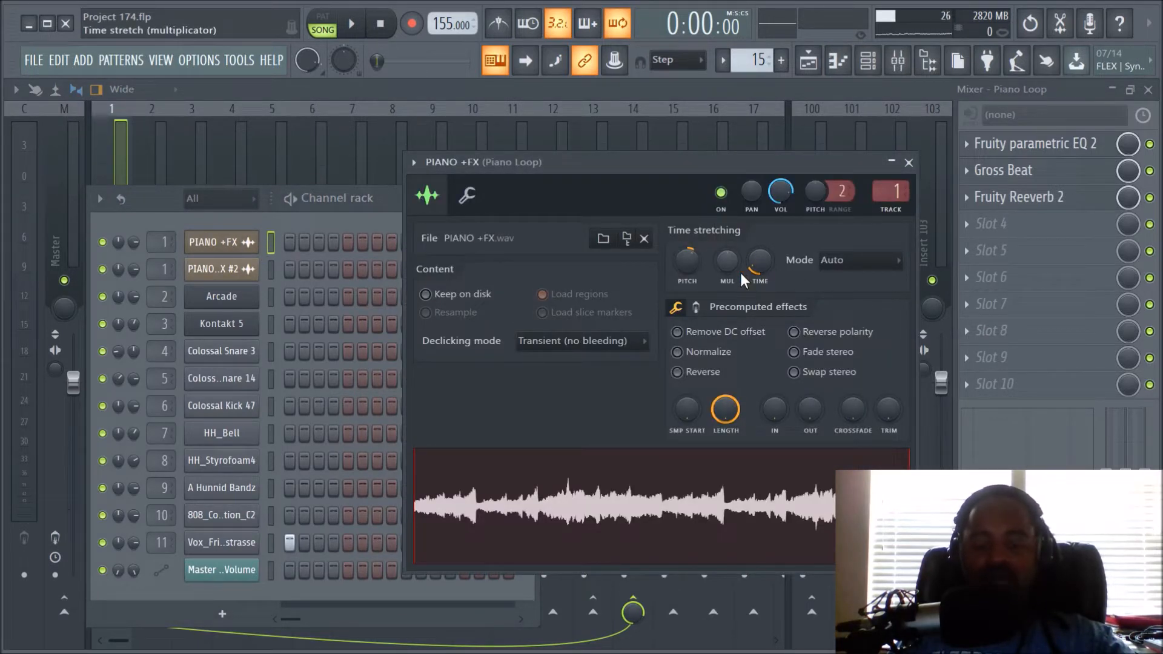
right_click(689, 262)
click(711, 285)
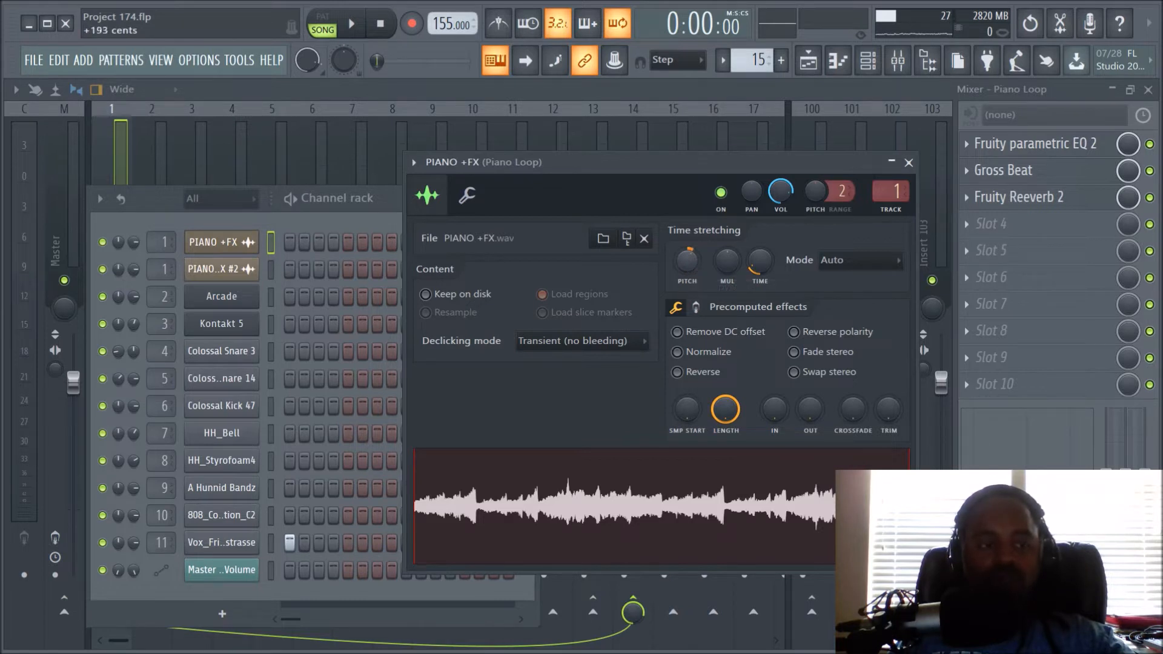
click(354, 25)
click(377, 26)
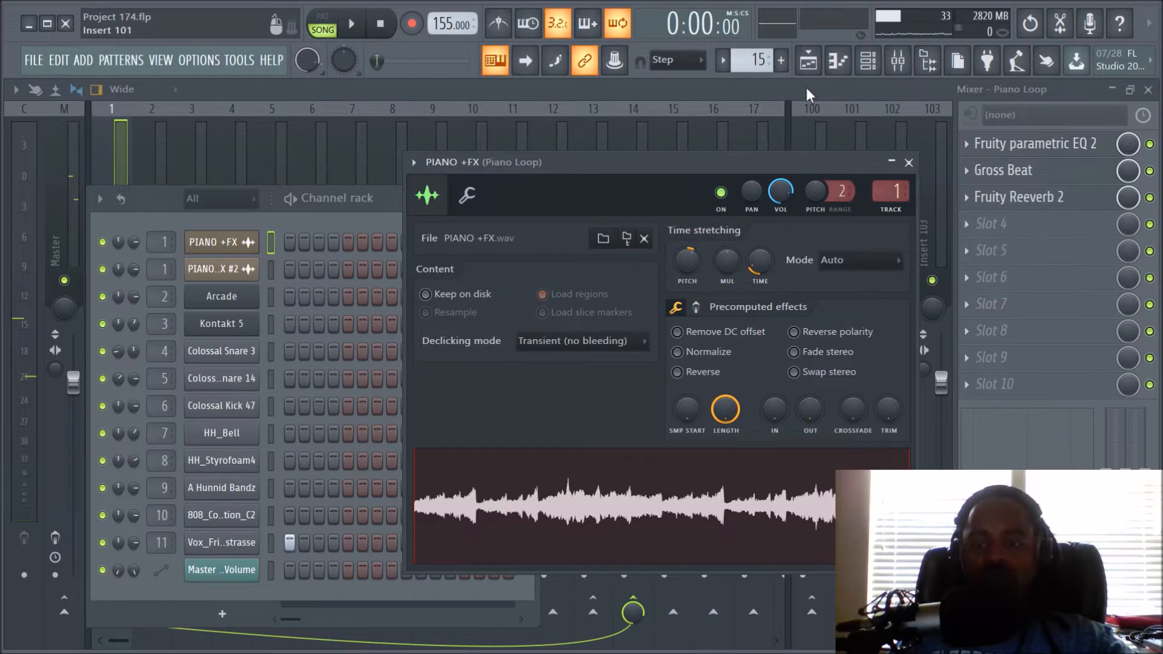
Step: Open the piano roll for the Arcade channel and audition a note on its keyboard
right_click(234, 306)
click(282, 296)
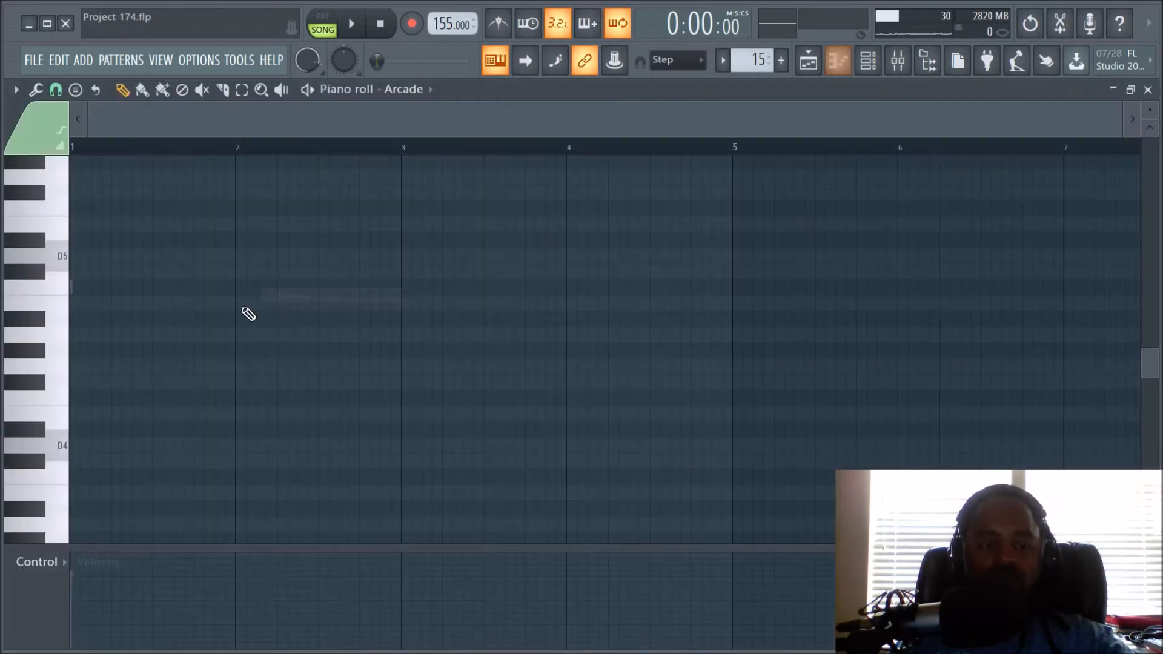
click(53, 337)
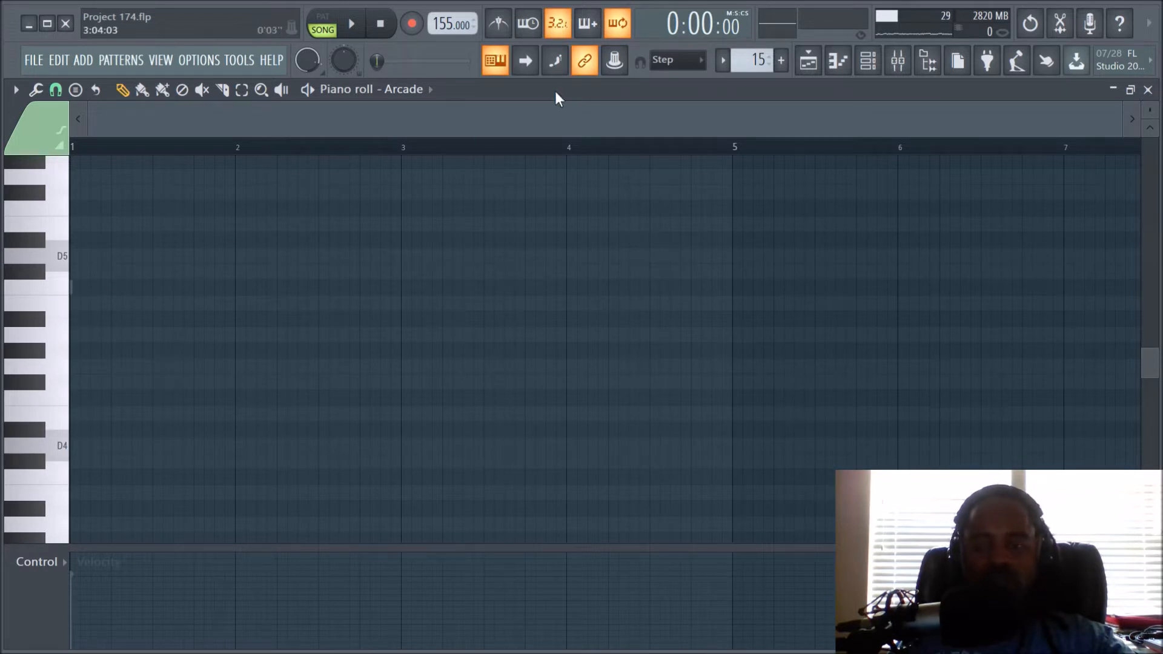
Step: Open Fruity parametric EQ 2 on the Piano Loop mixer track and briefly play the loop through it
click(817, 68)
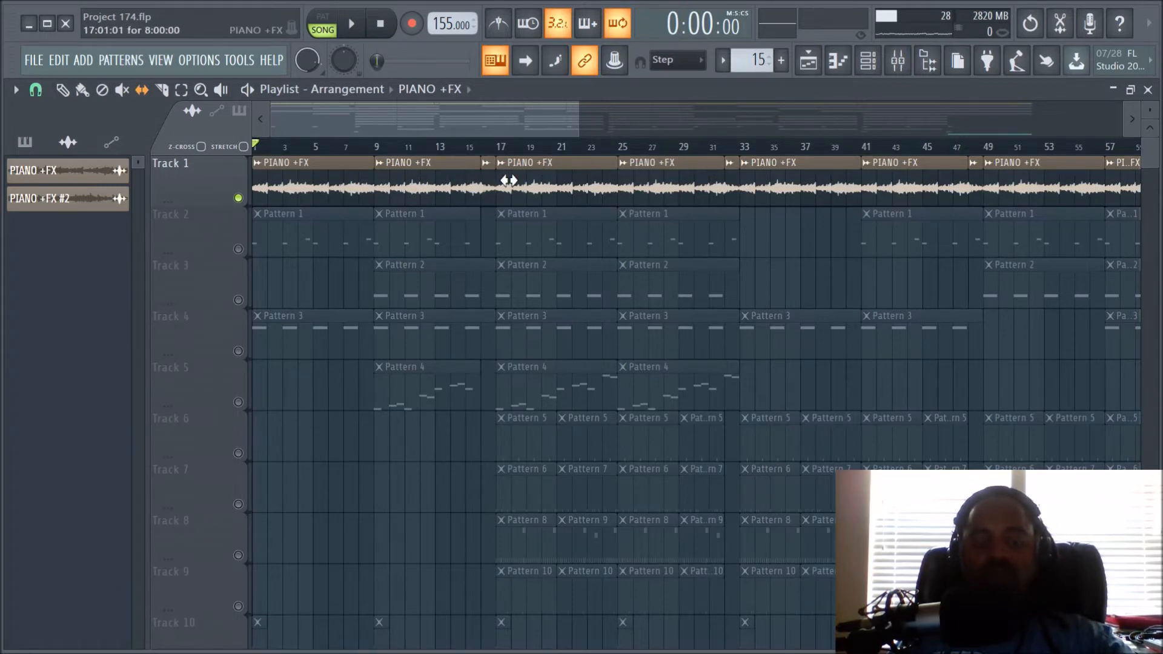
click(896, 72)
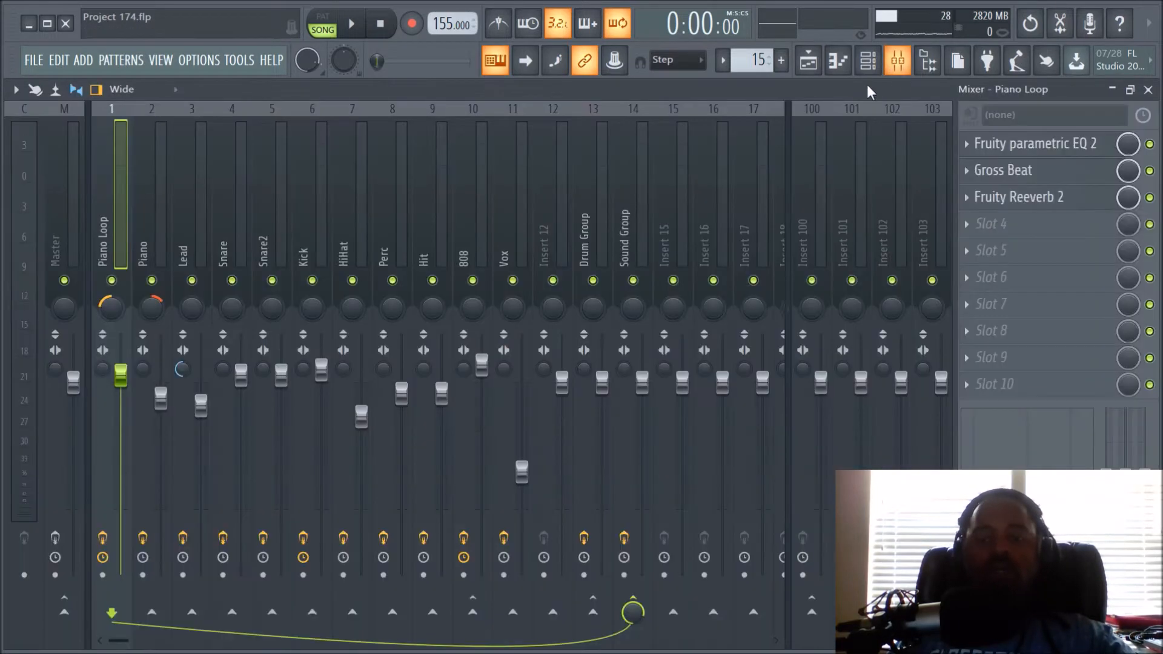
click(1035, 150)
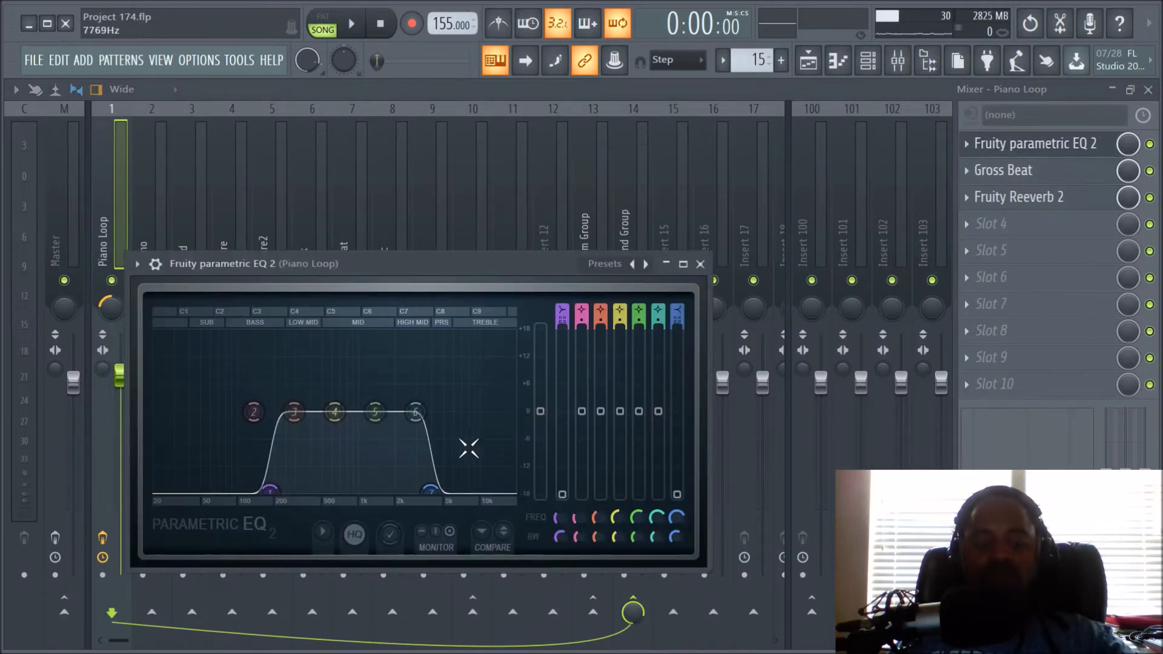
click(357, 28)
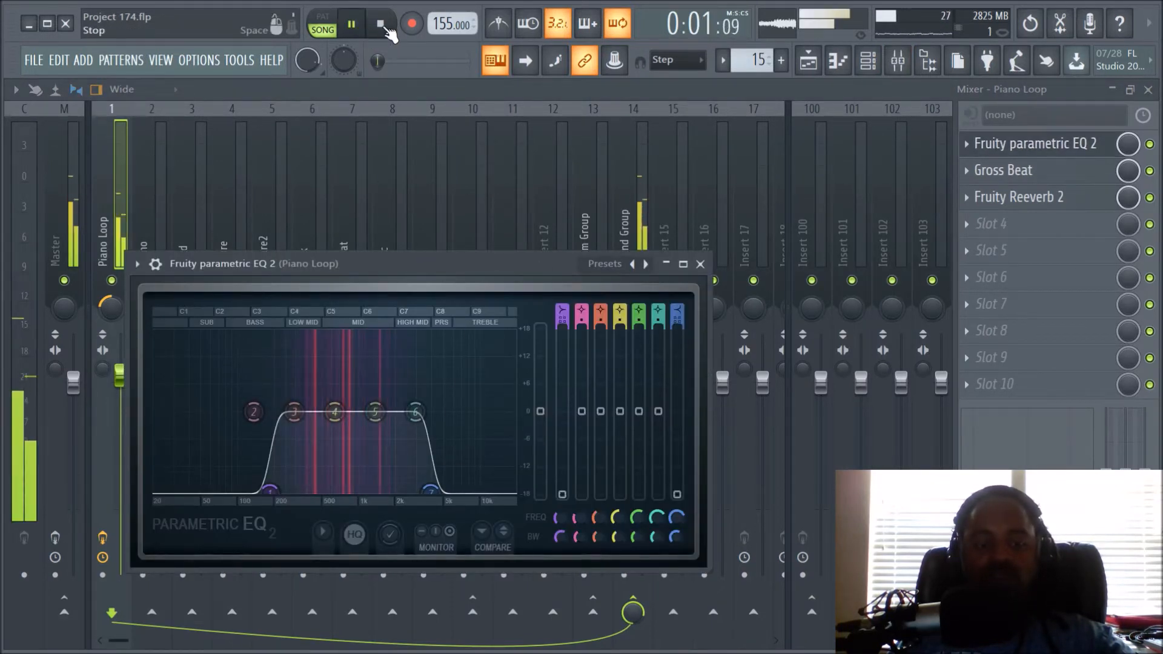
click(385, 24)
Step: Bypass Fruity Reeverb 2, Gross Beat and Fruity parametric EQ 2 on the Piano Loop track and play the dry loop
click(1149, 197)
click(1149, 170)
click(1149, 144)
click(352, 25)
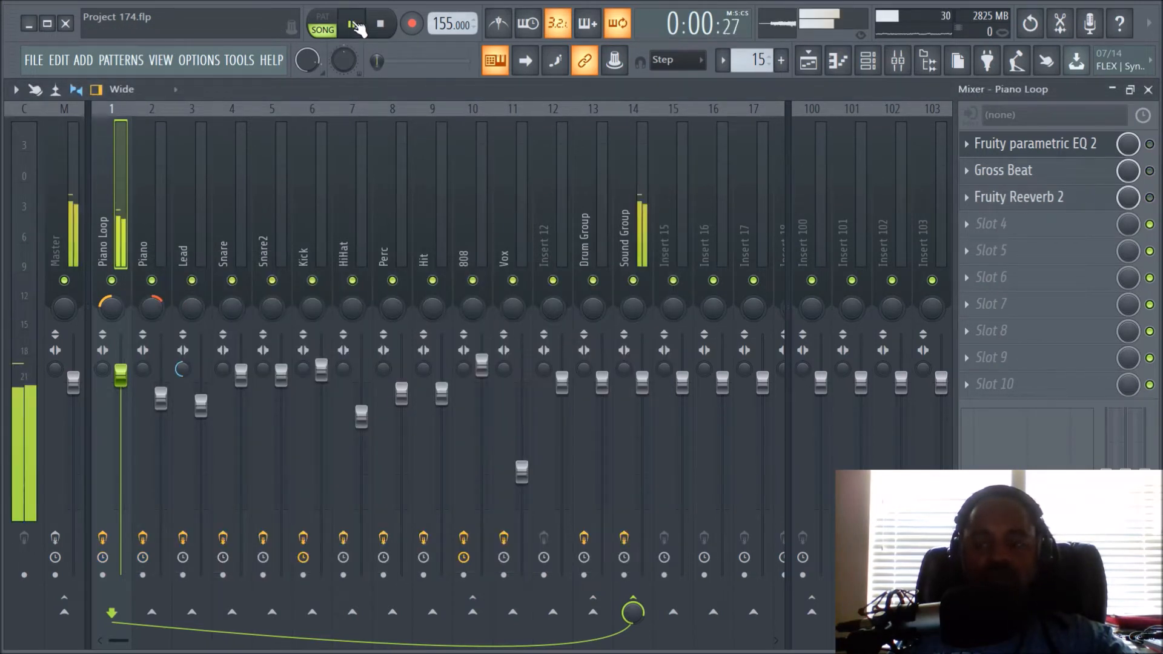
click(381, 28)
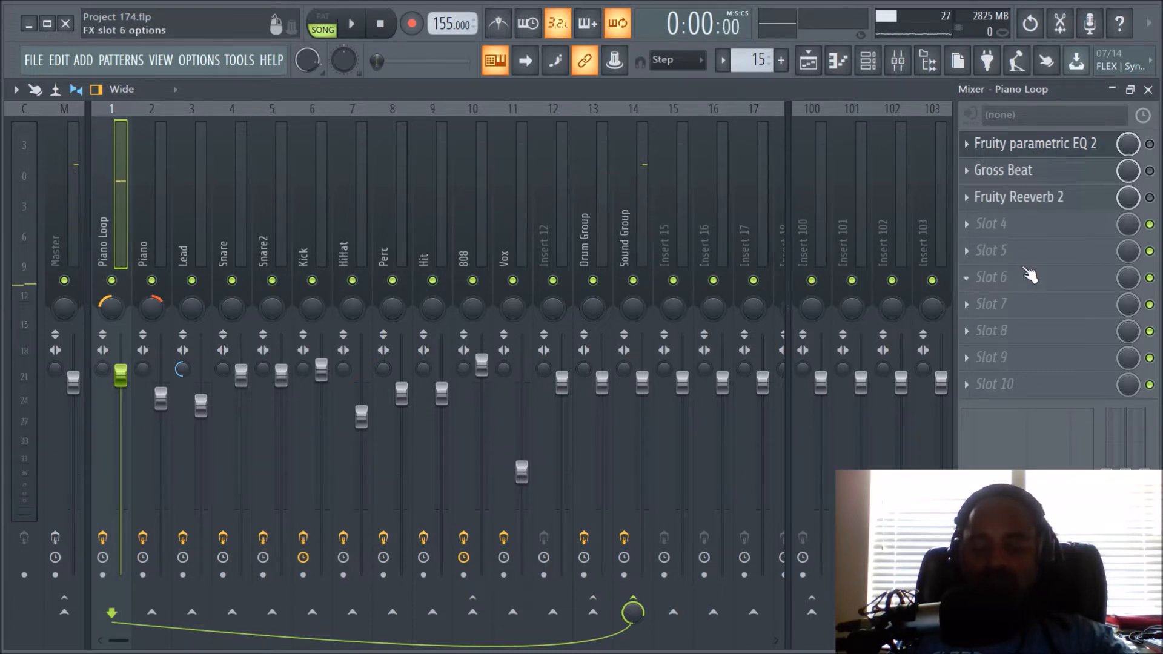
Step: Re-enable Fruity parametric EQ 2 on the Piano Loop track and audition the loop with the EQ curve open
click(1149, 144)
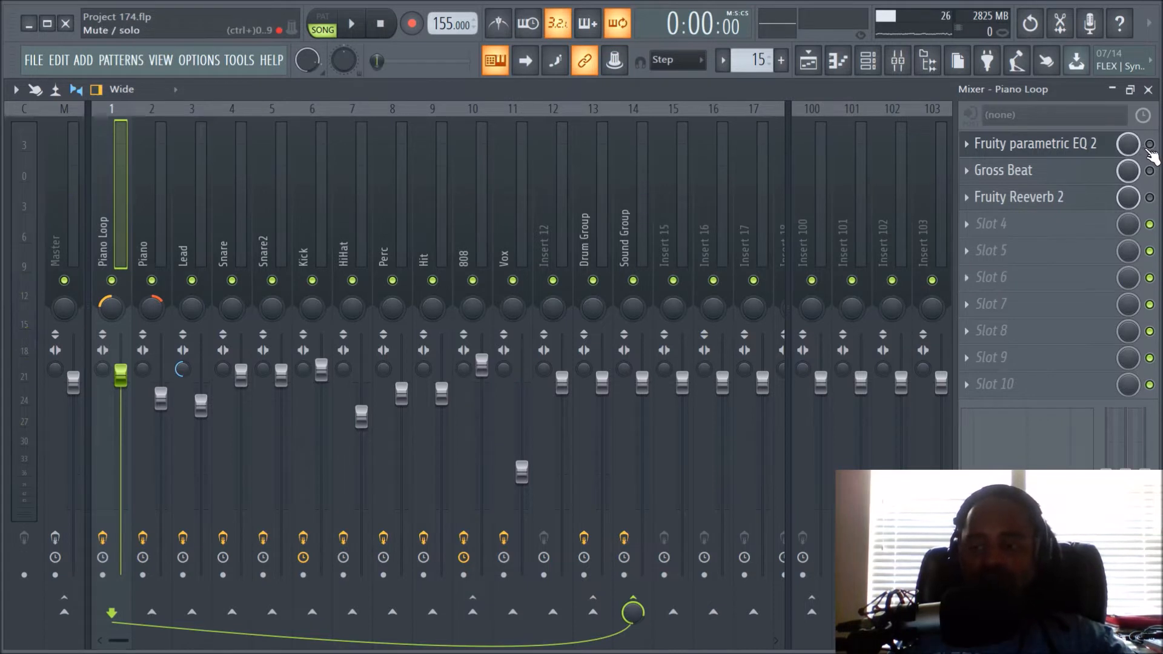
key(space)
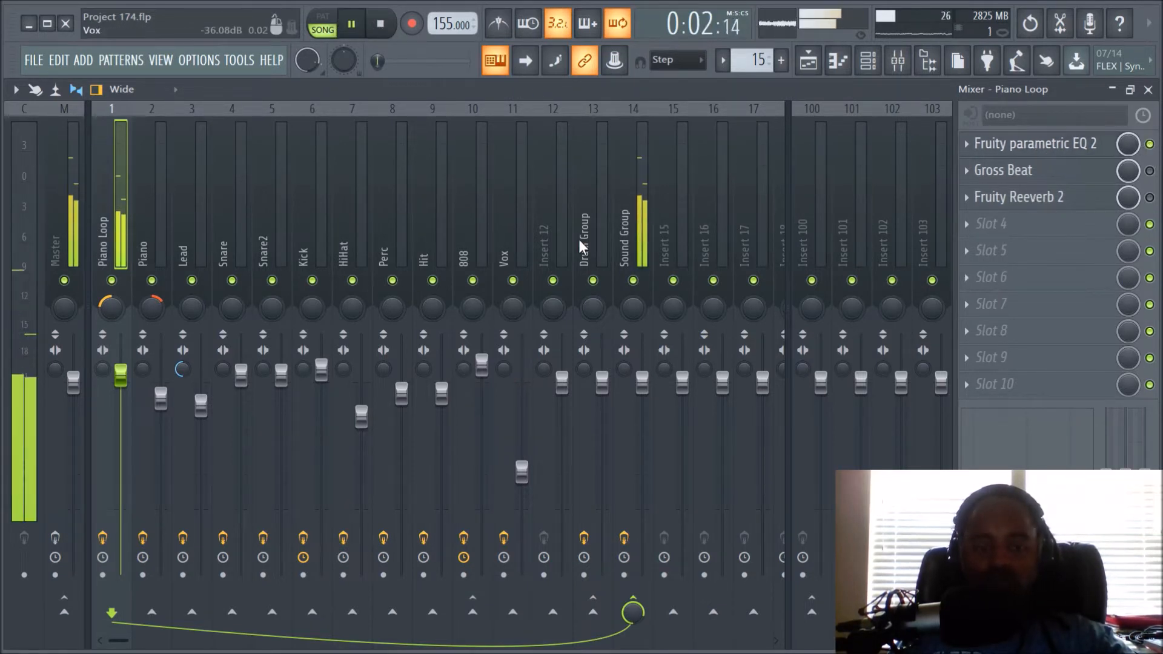
click(1038, 146)
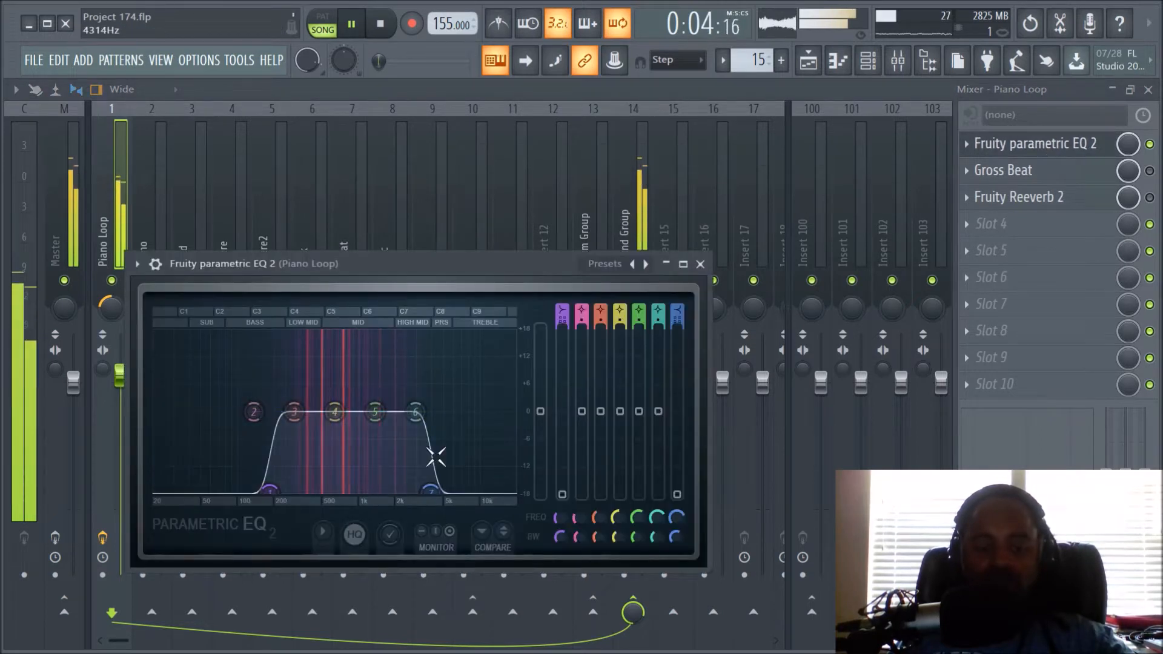
key(space)
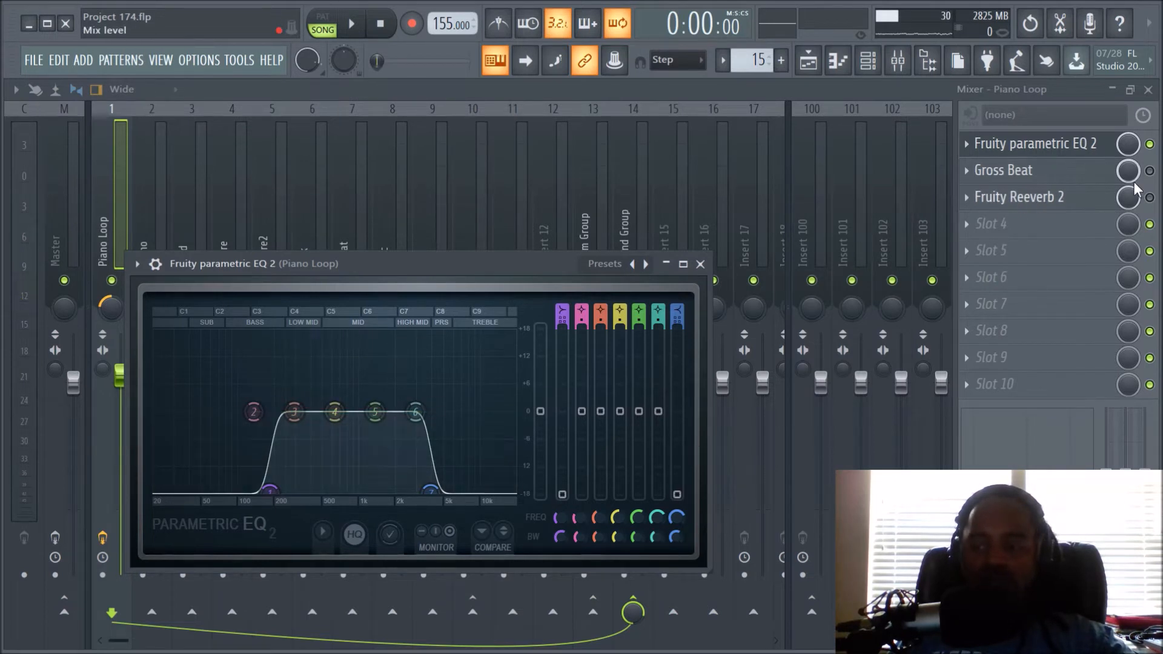
Step: Re-enable Gross Beat on the Piano Loop mixer track and play the loop, inspecting its 1 Beat Gate volume setting
click(1149, 172)
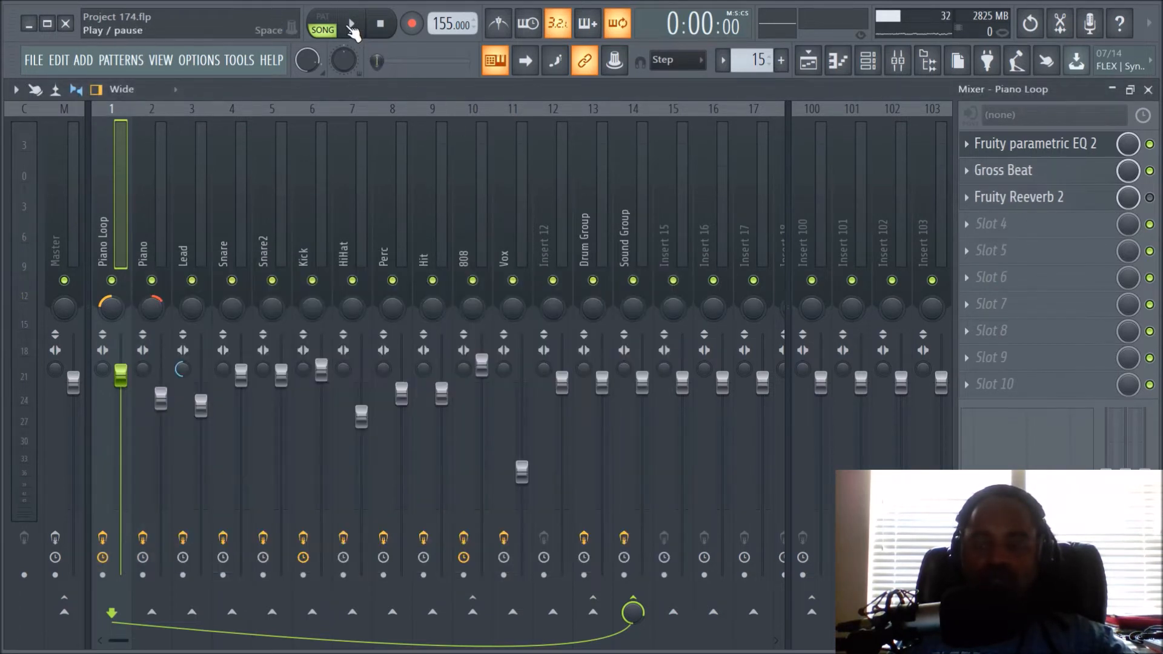
click(353, 26)
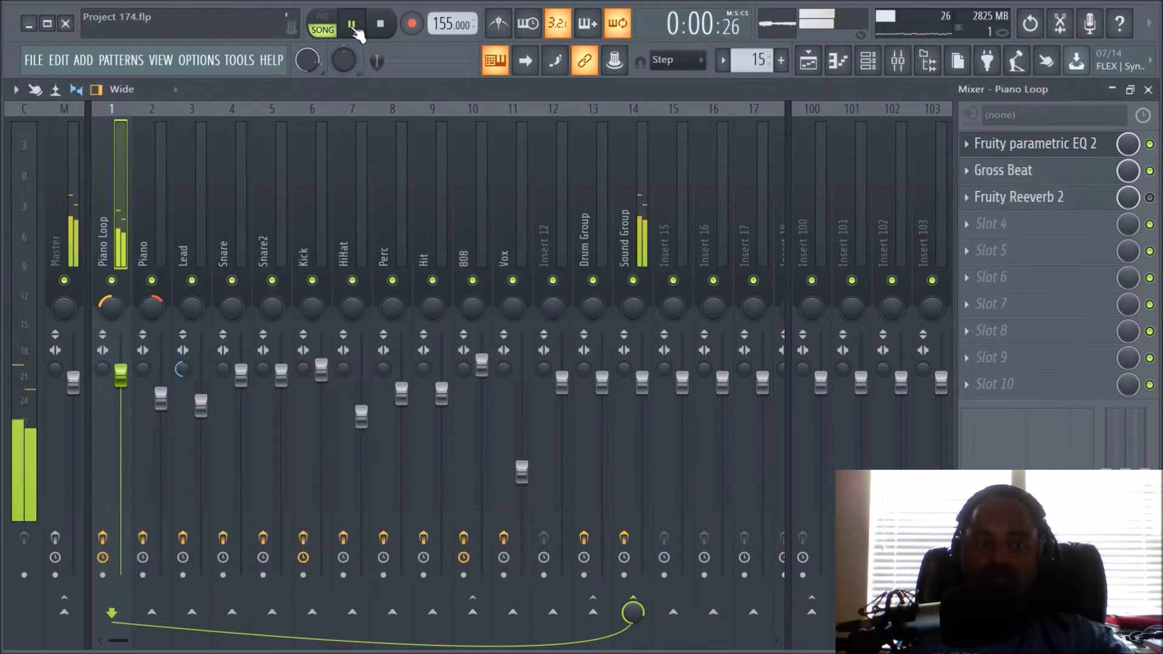
click(1020, 169)
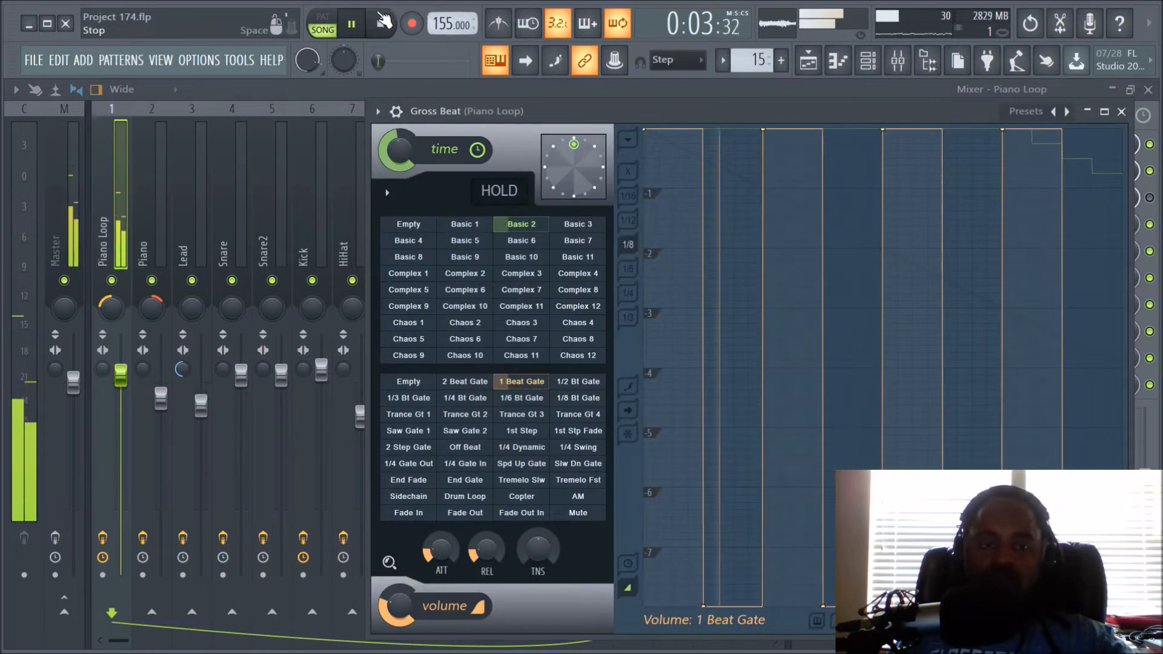
key(space)
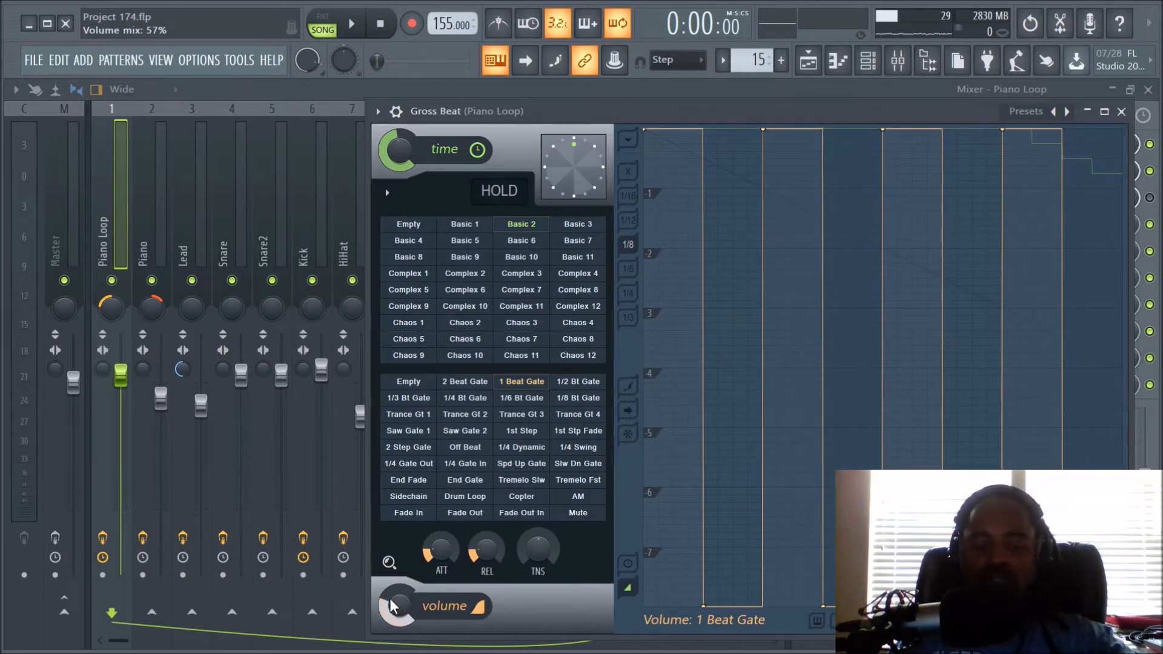
drag(614, 114, 510, 165)
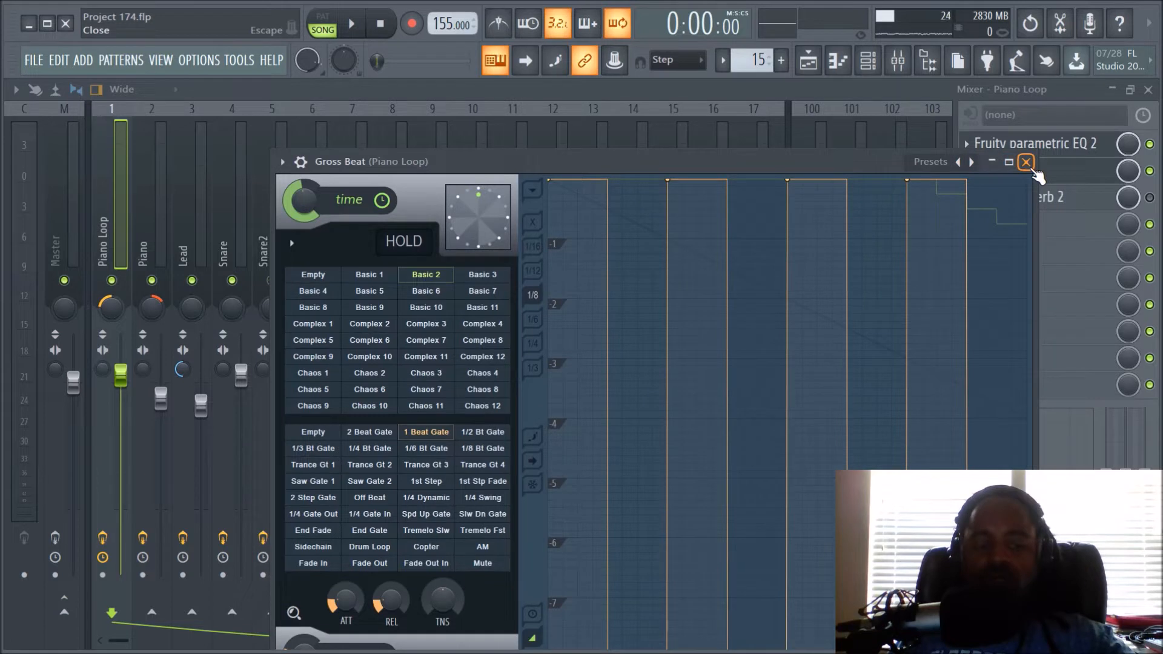
click(1026, 162)
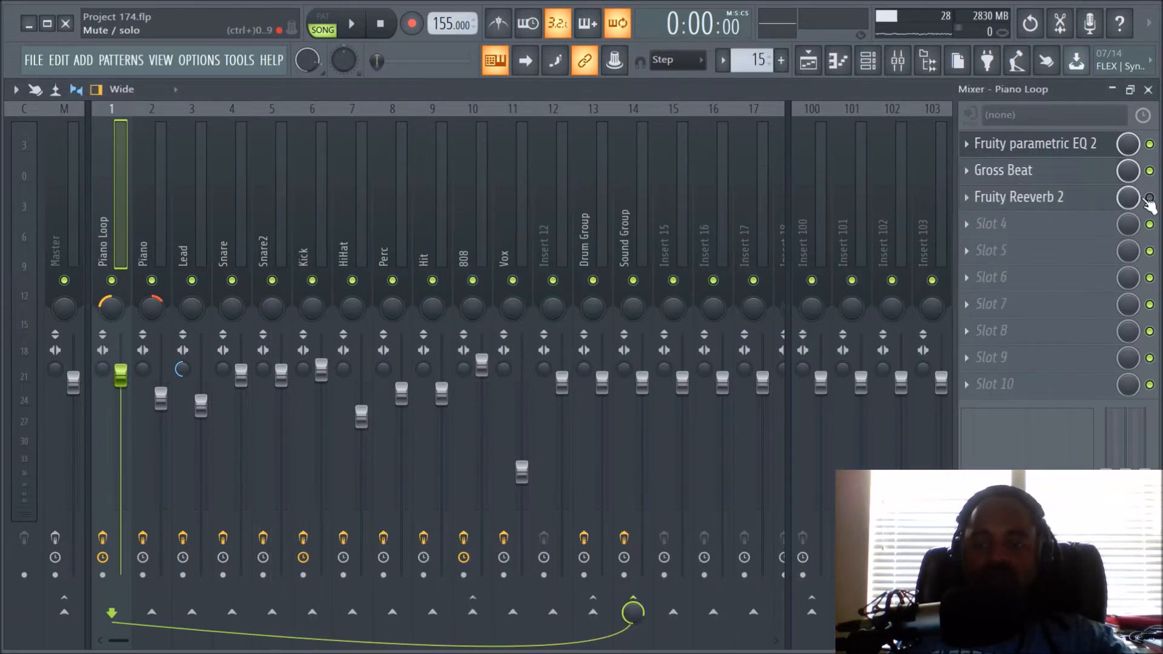
Step: Re-enable Fruity Reeverb 2 on the Piano Loop track and play the loop through all three effects
click(362, 29)
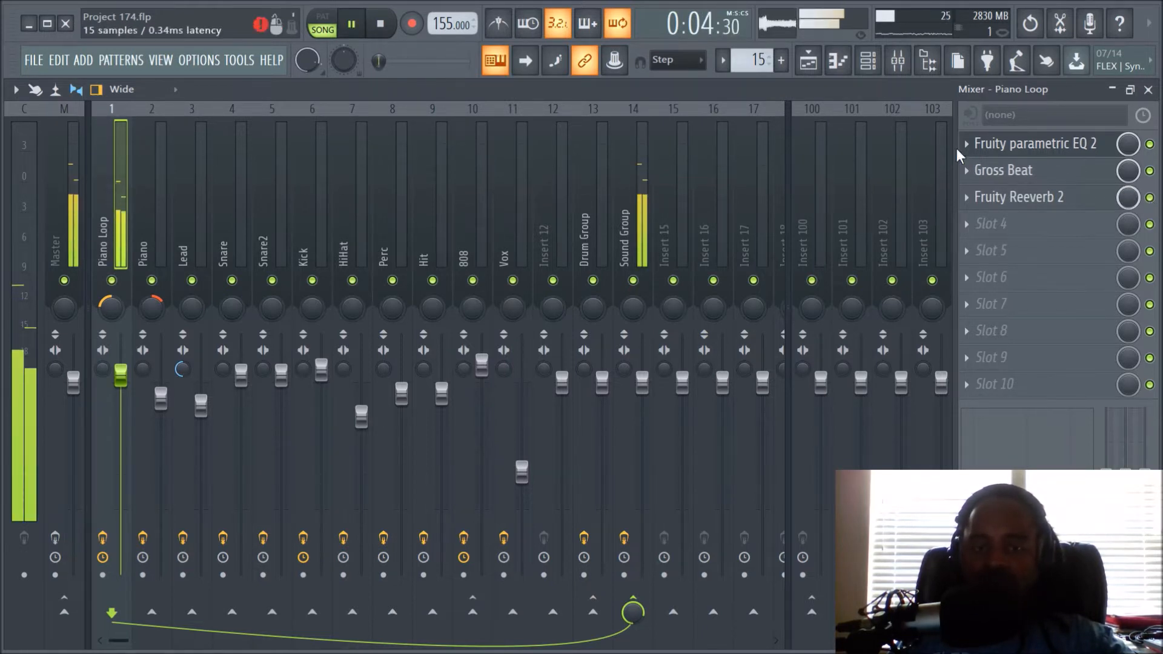
click(388, 29)
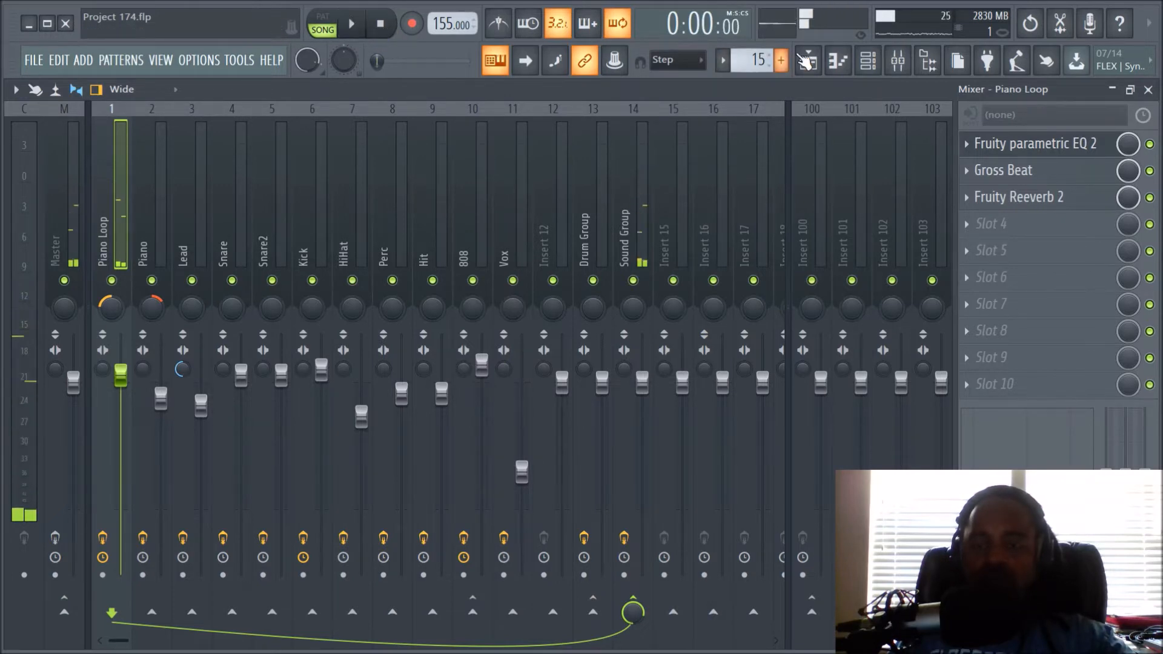
Step: Unmute Track 2 in the playlist and play Pattern 1 together with the piano loop from the song start
click(807, 60)
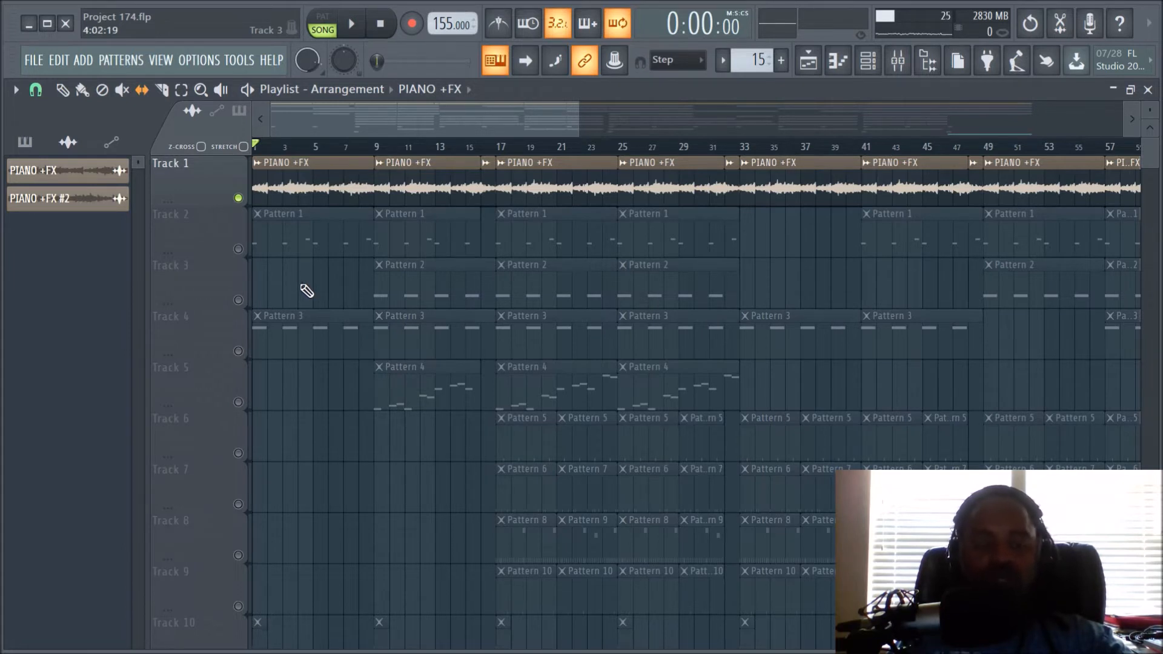
click(239, 250)
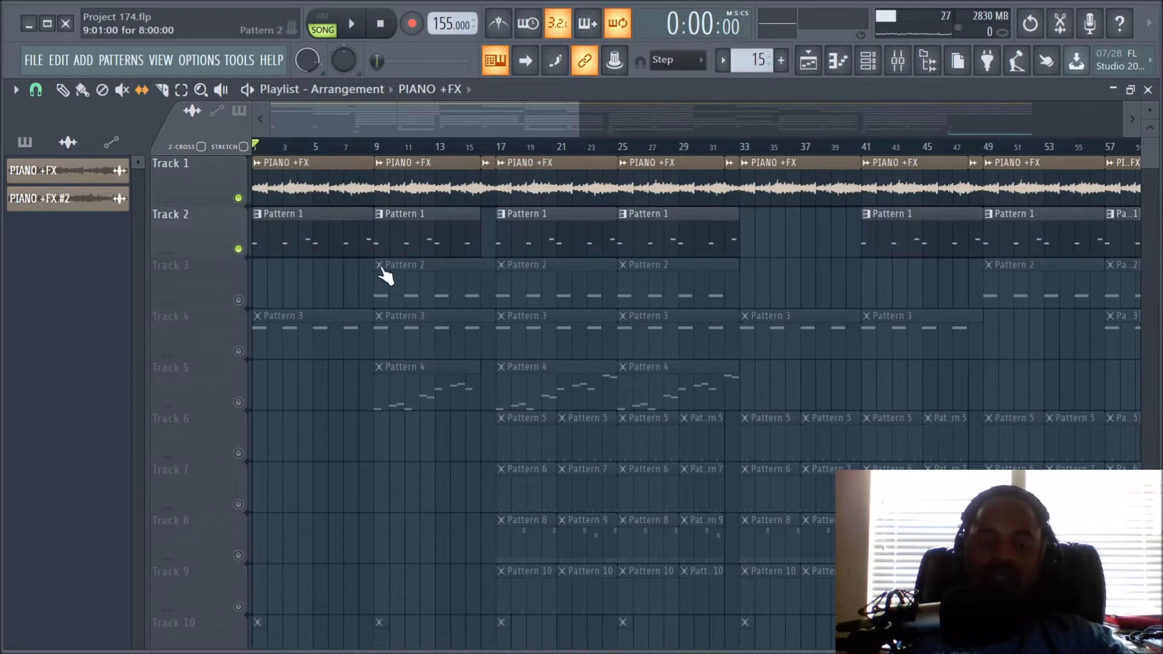
click(357, 33)
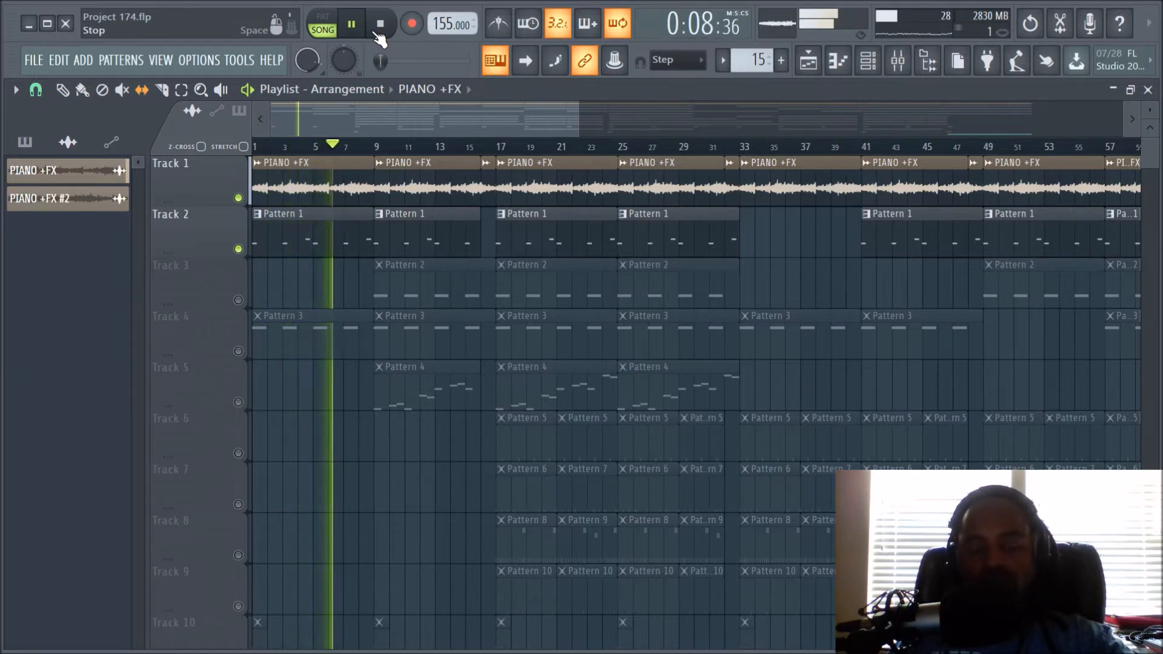
click(377, 34)
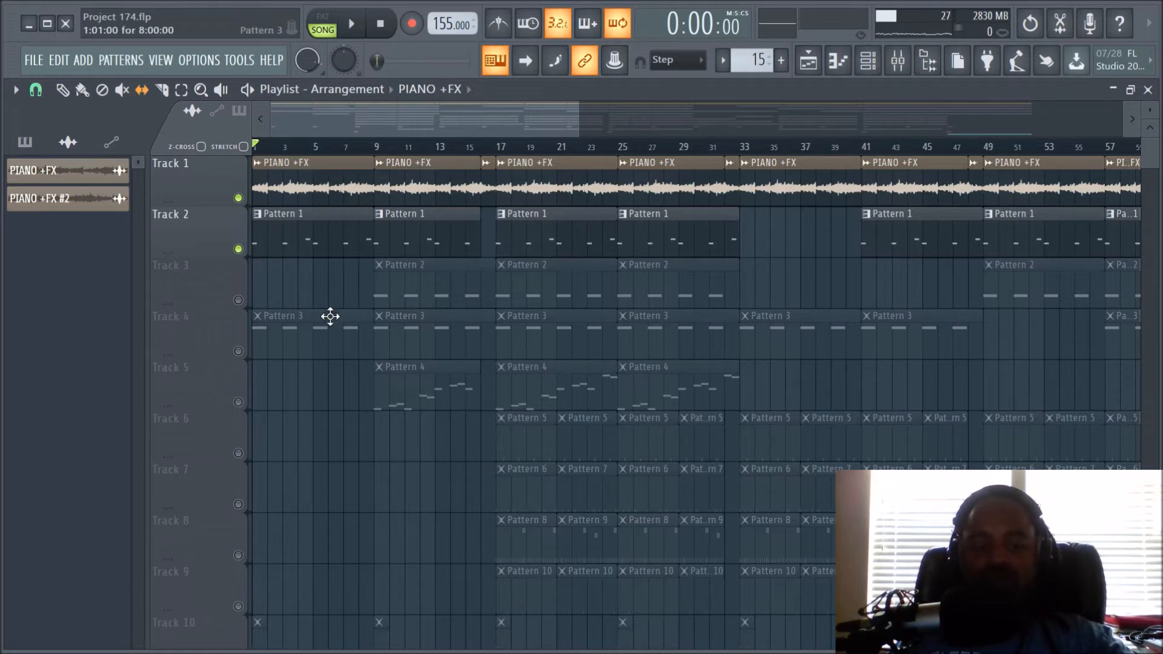
Step: Unmute Track 3 and play the arrangement from bar 9 to audition Pattern 2 with the layers above it
click(240, 302)
click(374, 147)
key(space)
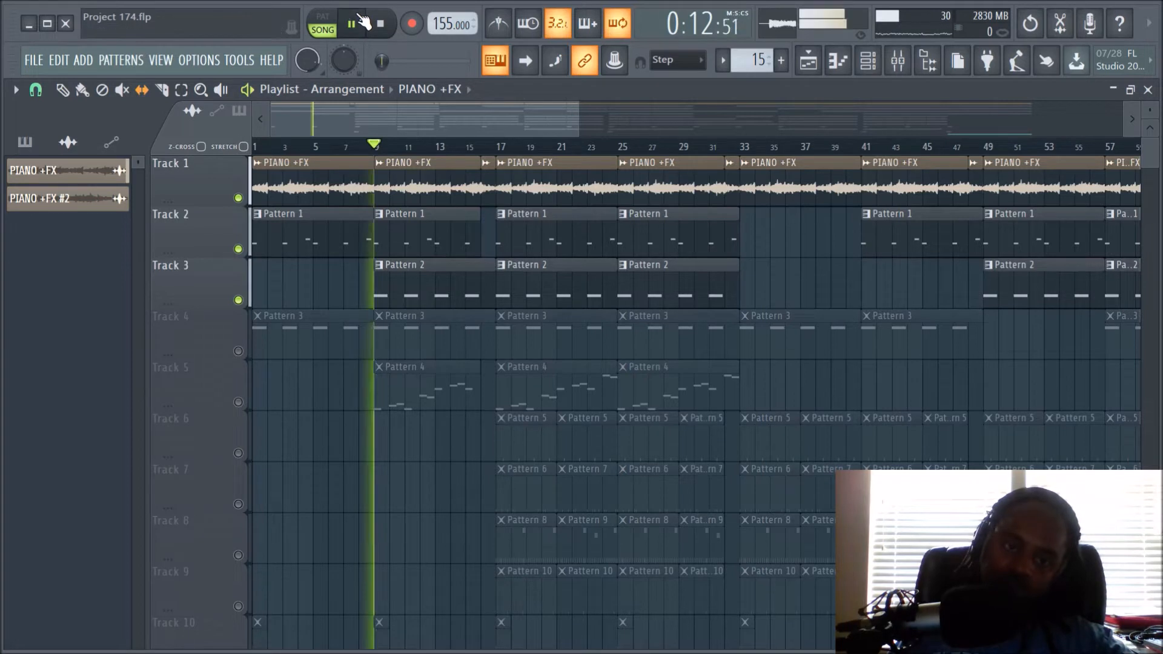
click(380, 25)
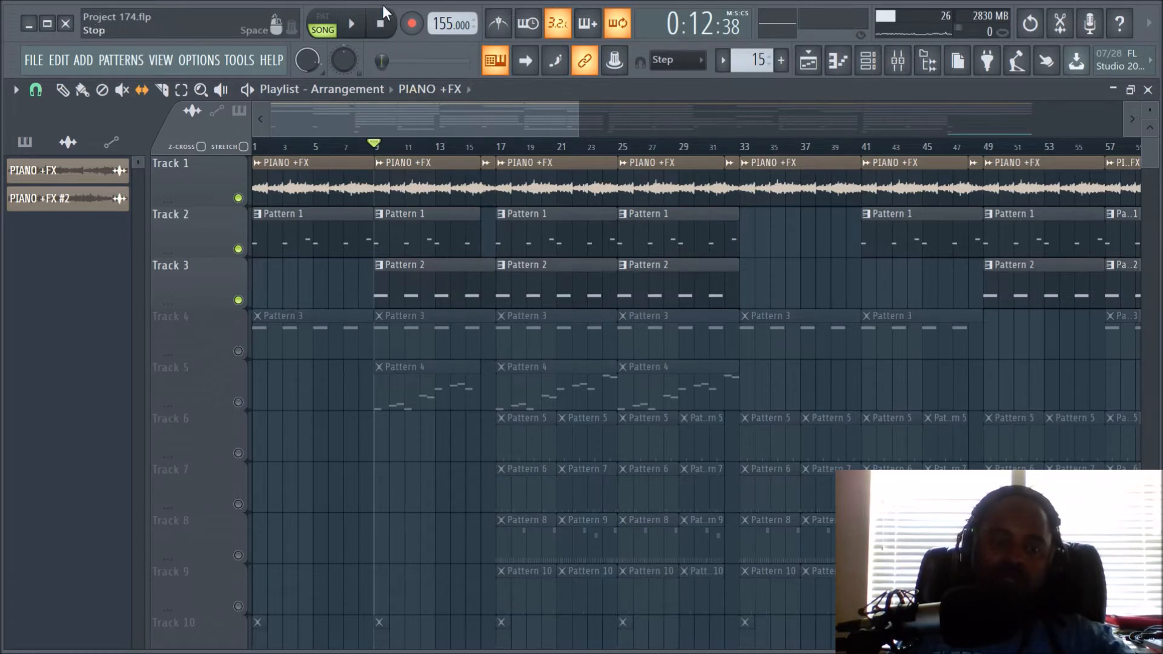
click(360, 25)
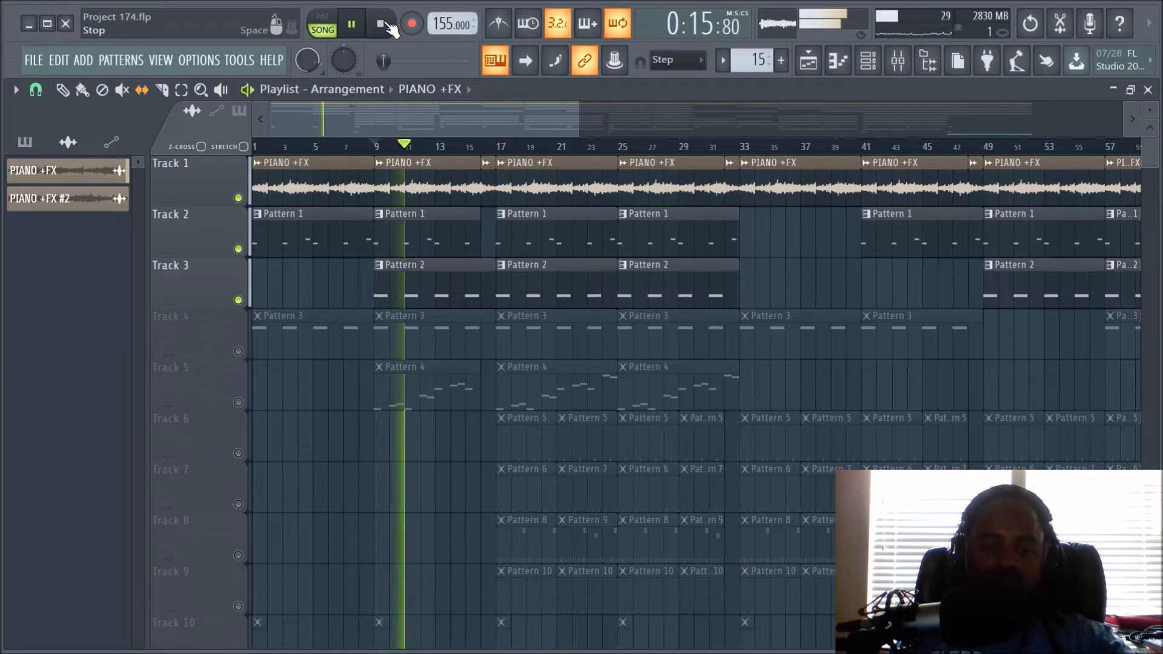
click(381, 24)
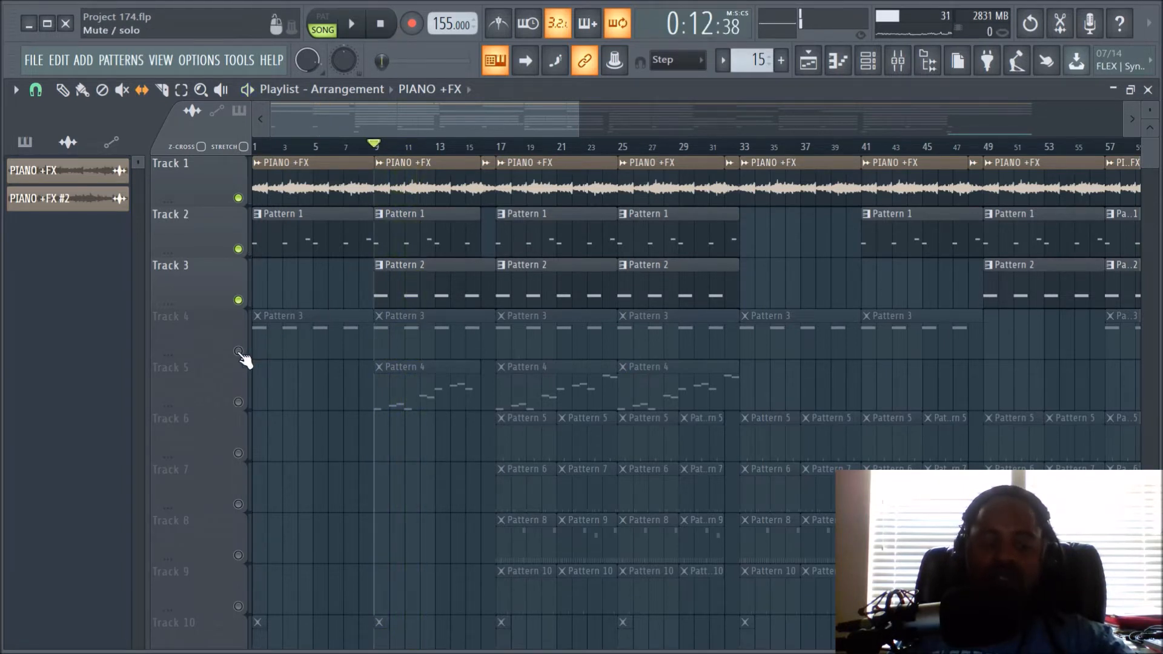
Step: Unmute Track 4 and play from bar 9 to hear Pattern 3 added to the arrangement
click(238, 352)
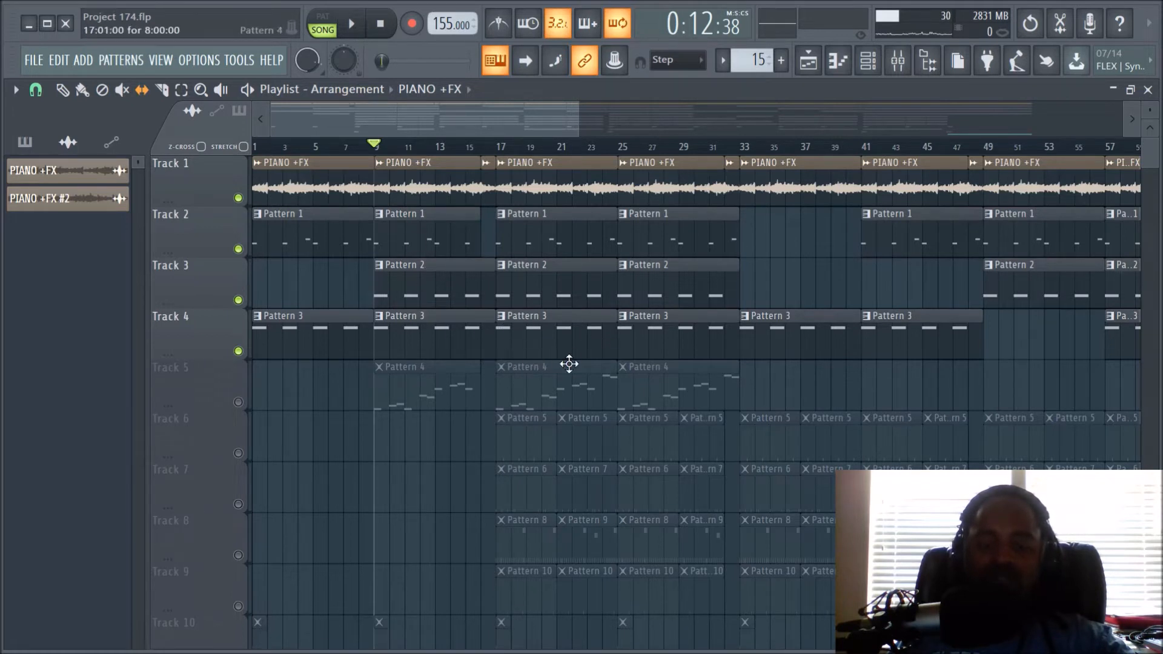
click(358, 33)
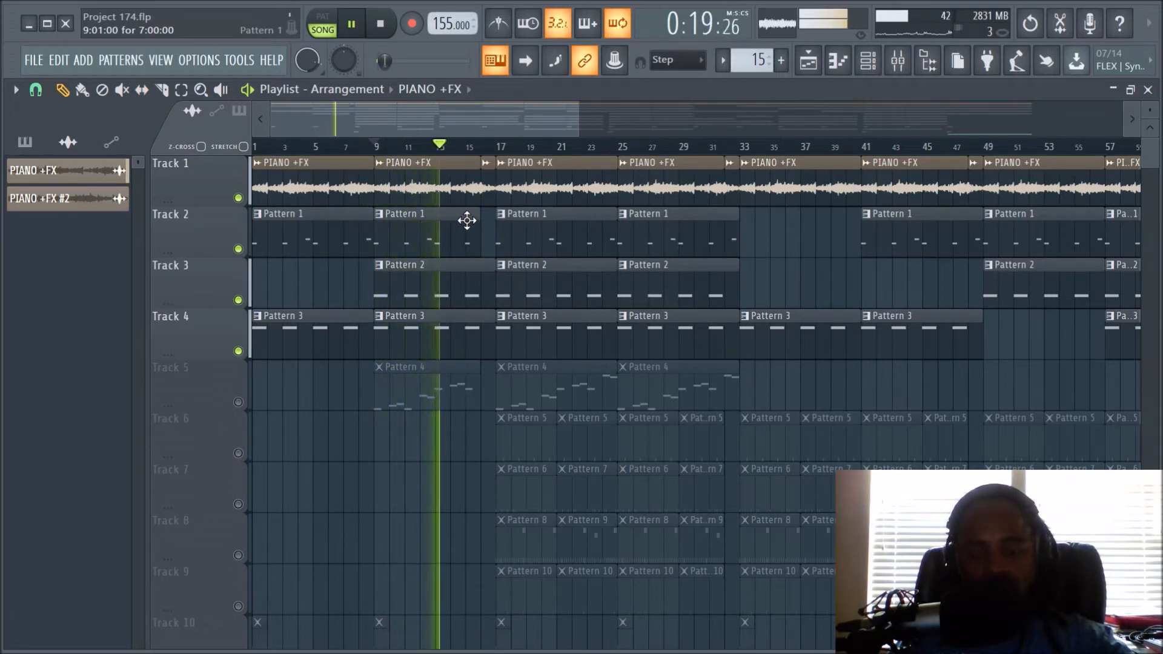
click(381, 25)
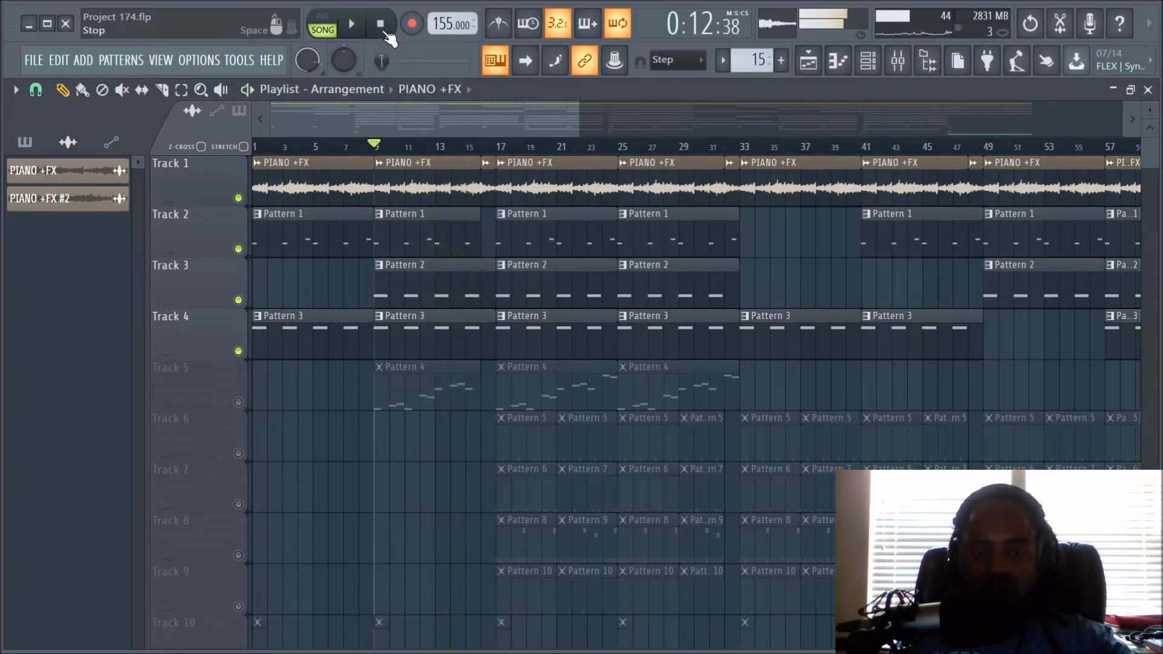
Step: Unmute Track 5 and play from bar 9 to audition Pattern 4 with the other melodic layers
click(240, 403)
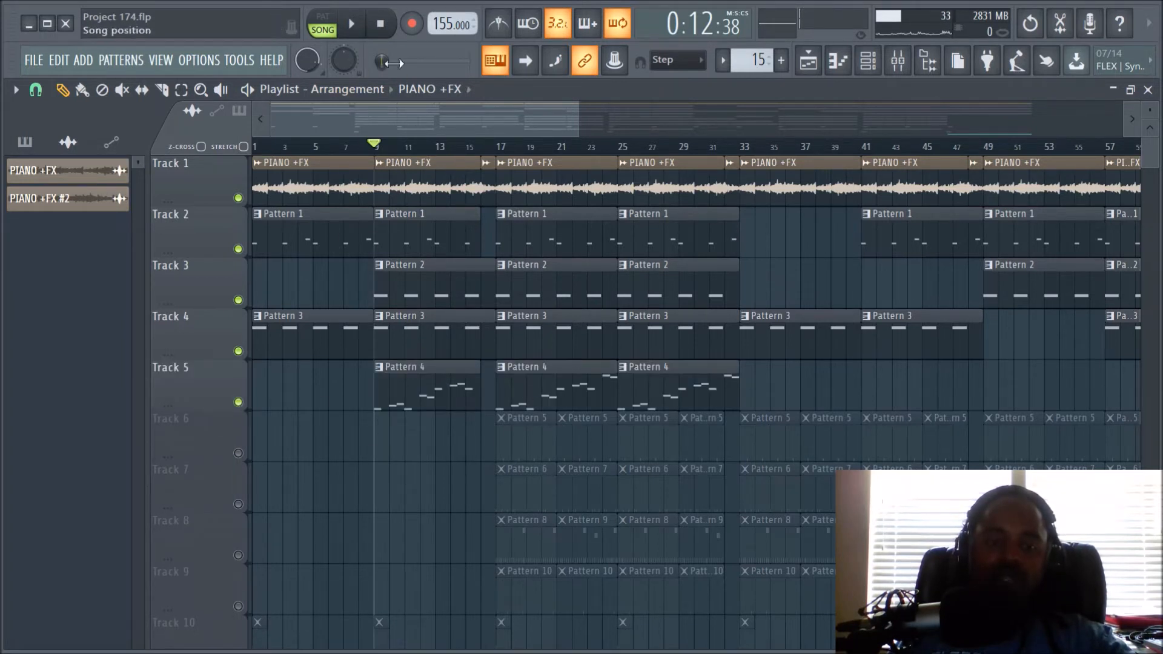
click(353, 26)
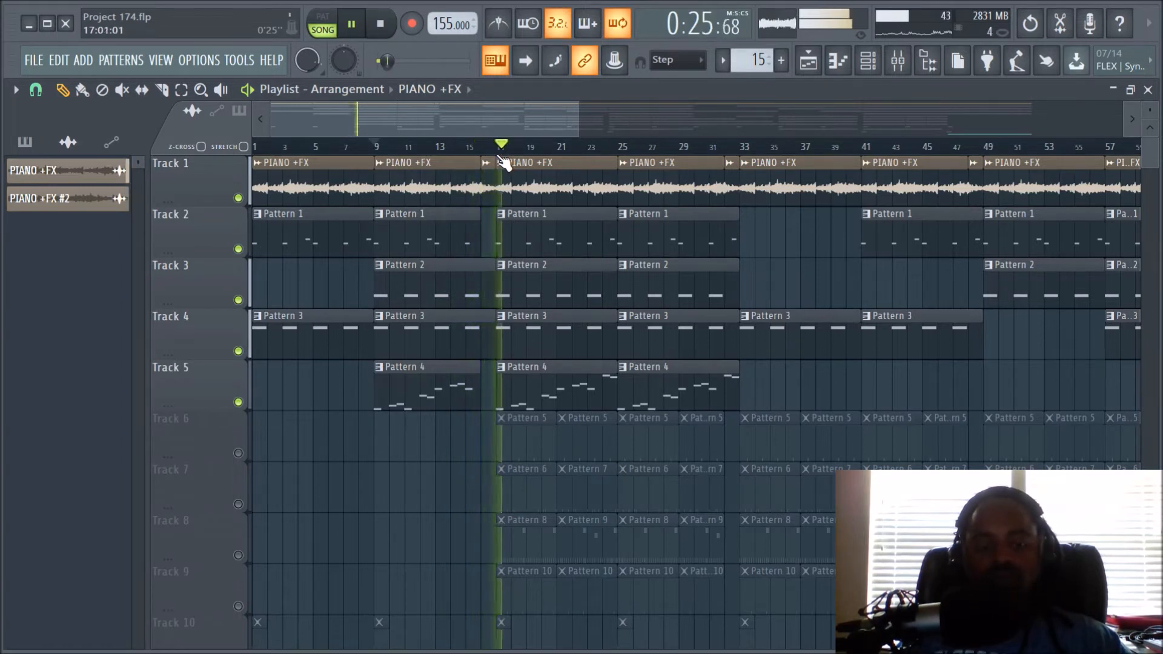
click(381, 23)
Step: Set the playback position to bar 17, unmute Track 6 and play the section with Pattern 5
click(498, 147)
scroll(524, 151, up, 2)
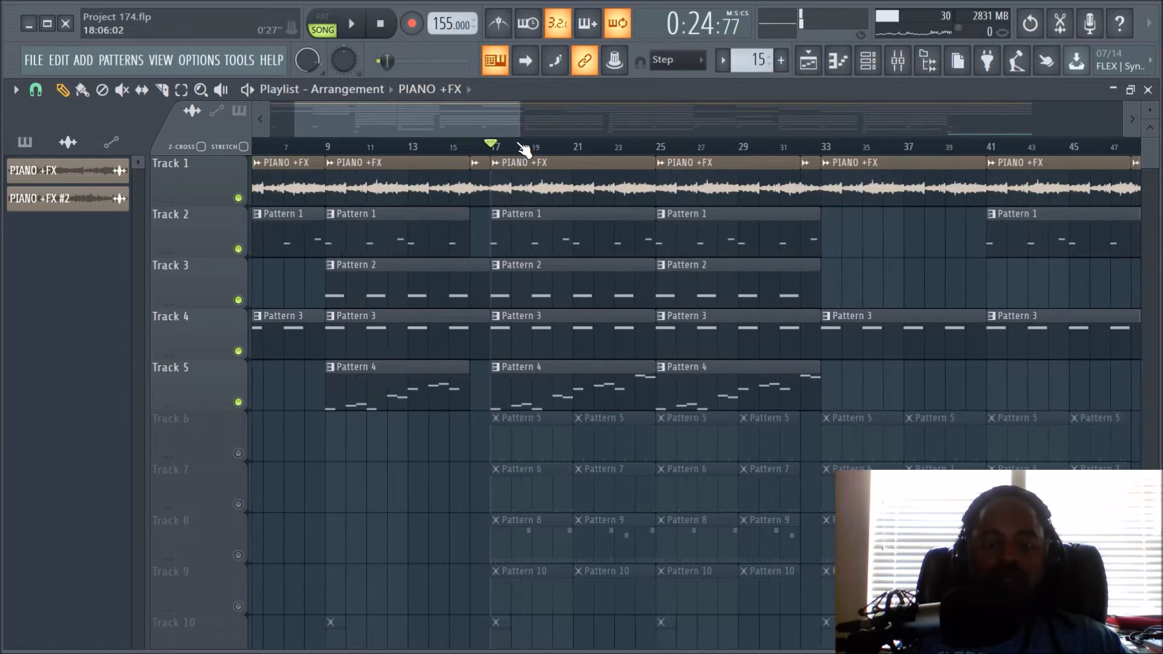
click(238, 453)
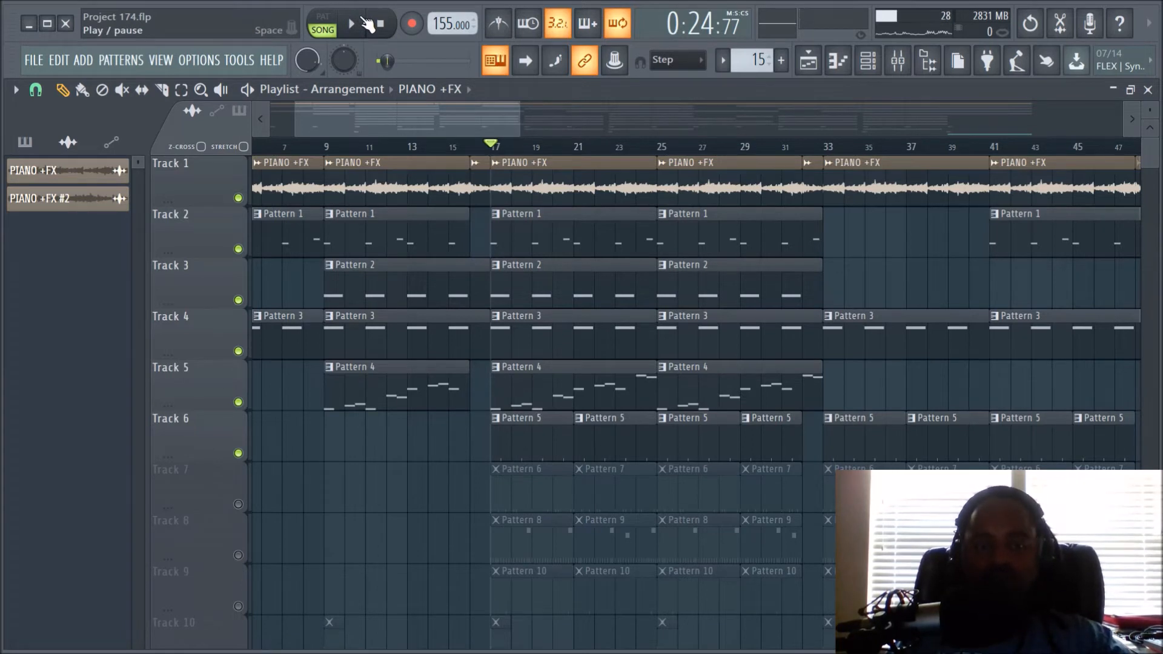
click(357, 29)
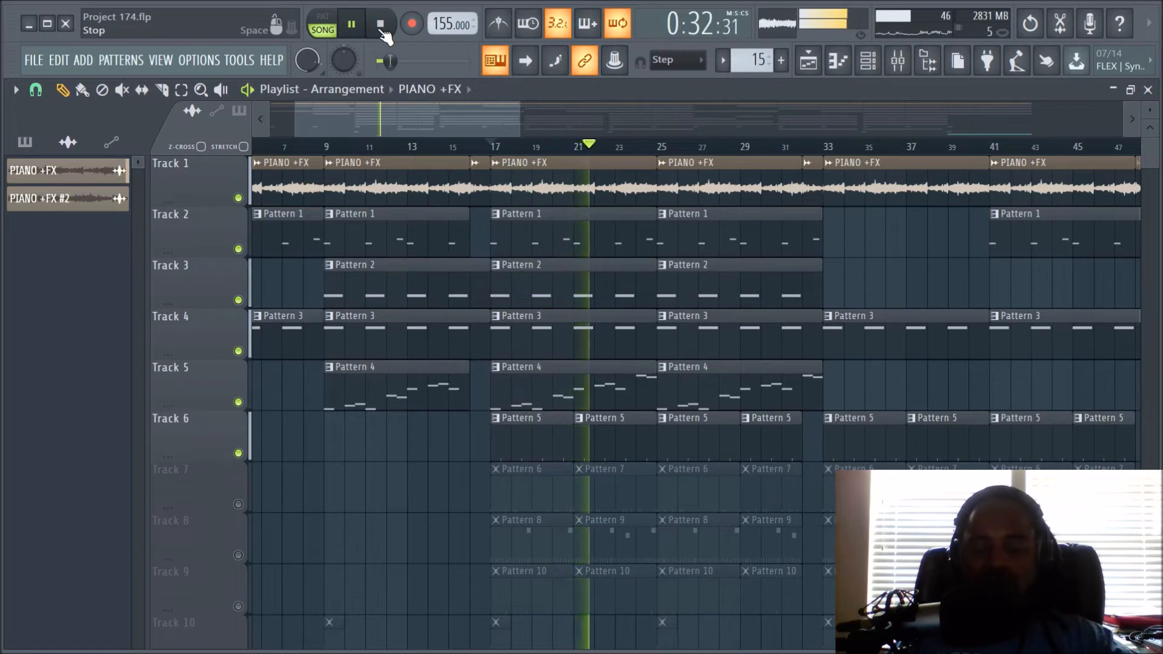
click(382, 27)
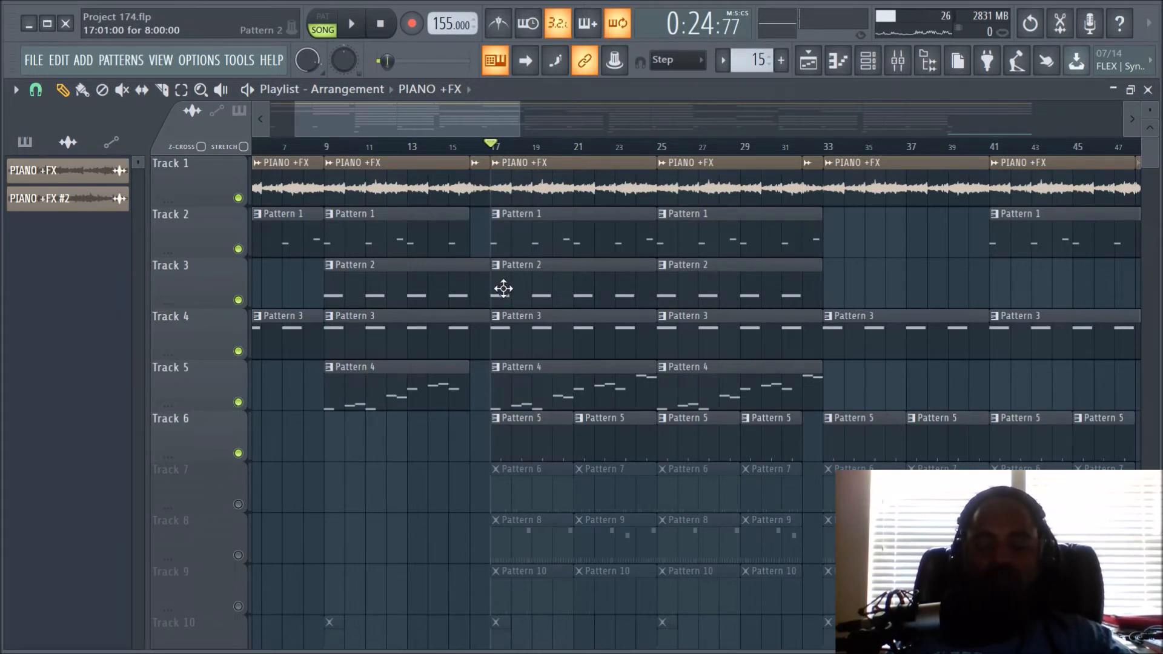
Step: Unmute Track 7 and start playback from bar 17 with Patterns 6 and 7 included
scroll(455, 418, down, 2)
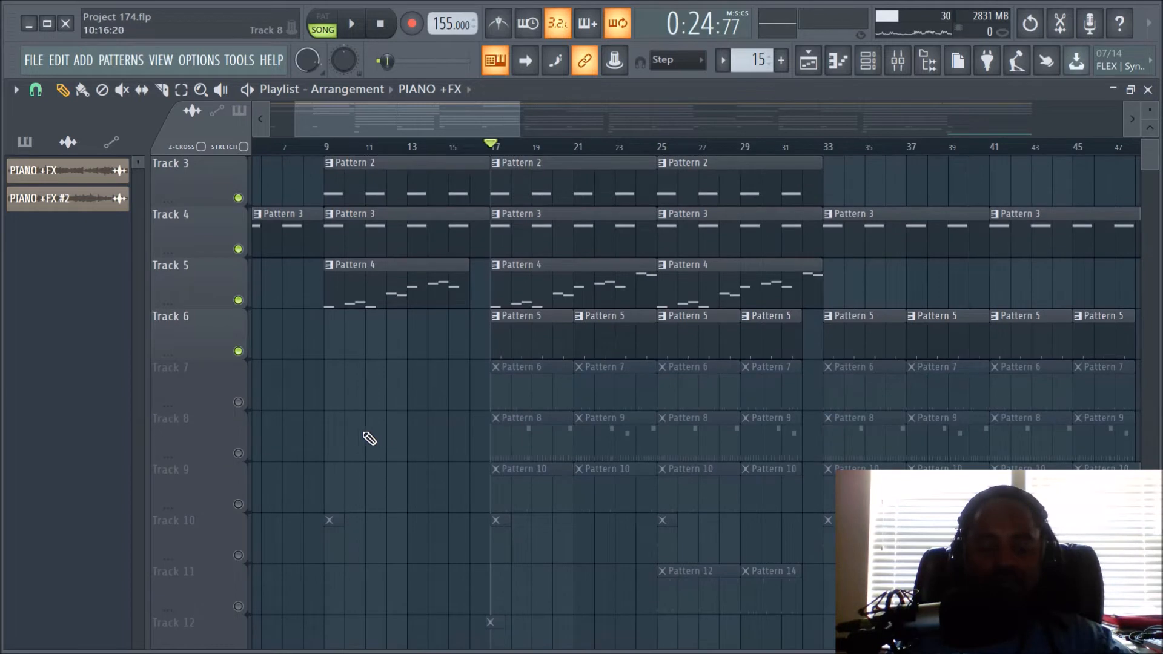
click(238, 401)
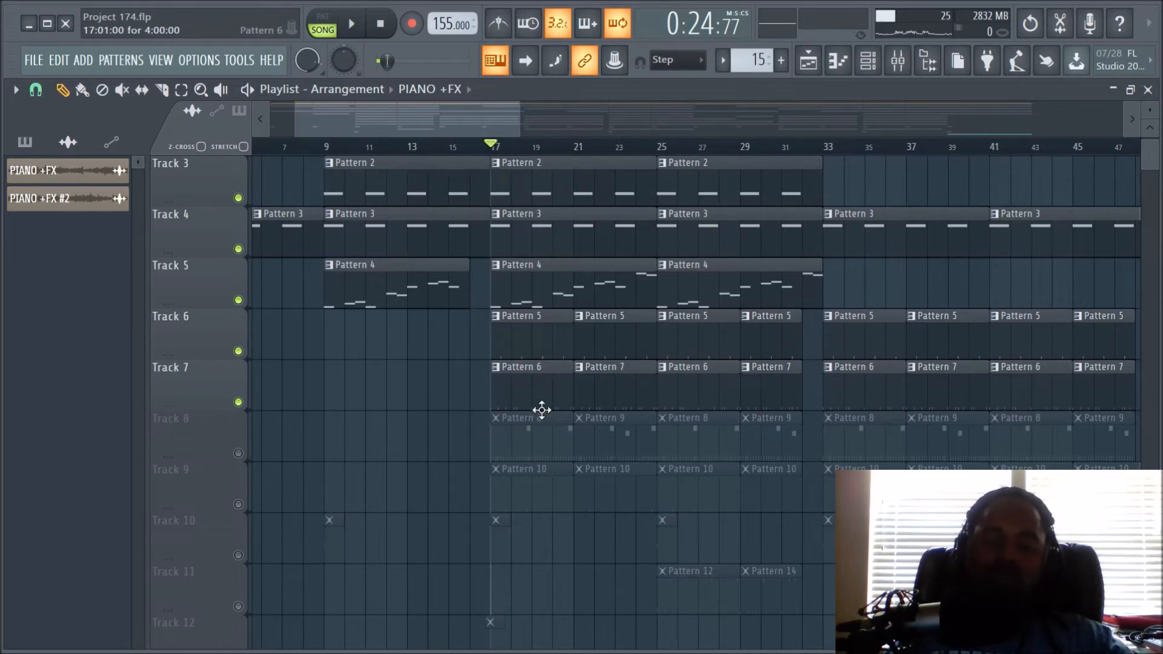
scroll(543, 418, up, 1)
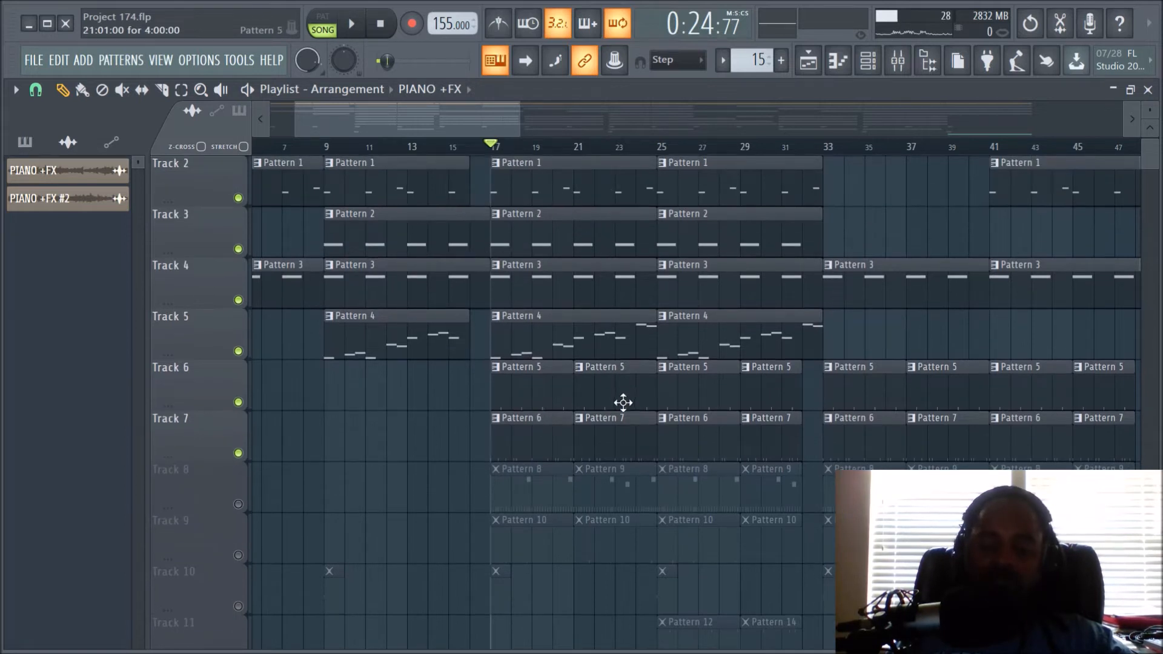
click(351, 25)
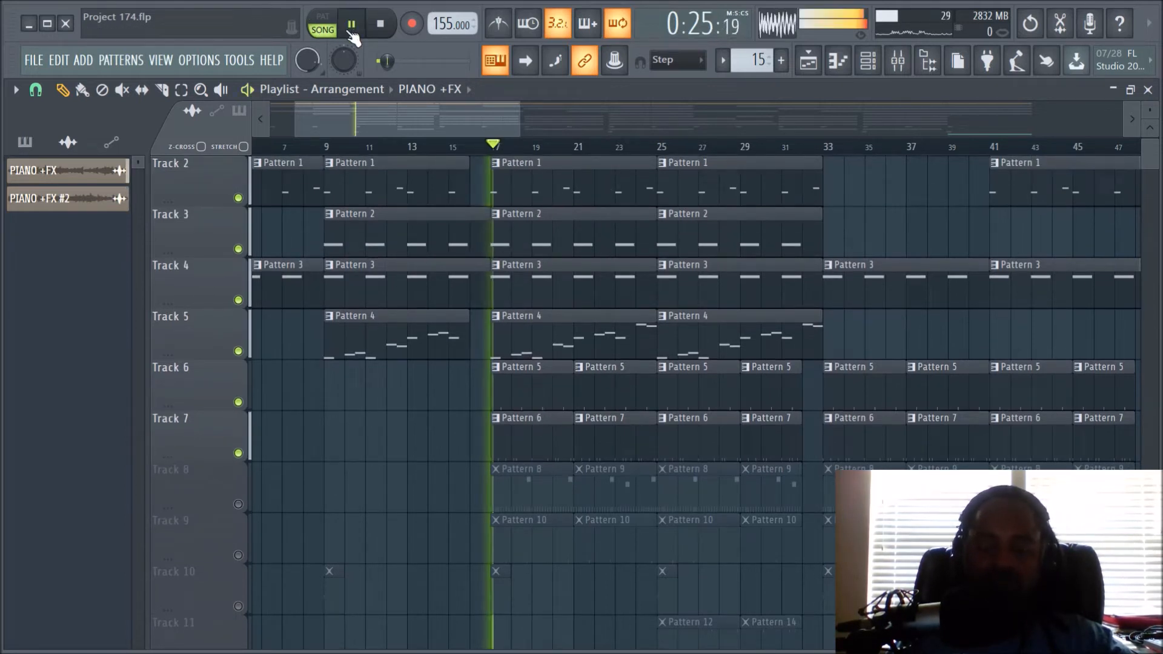
Step: Show the mixer during playback and inspect the effect slots of the Kick, Snare2 and Snare tracks
click(897, 61)
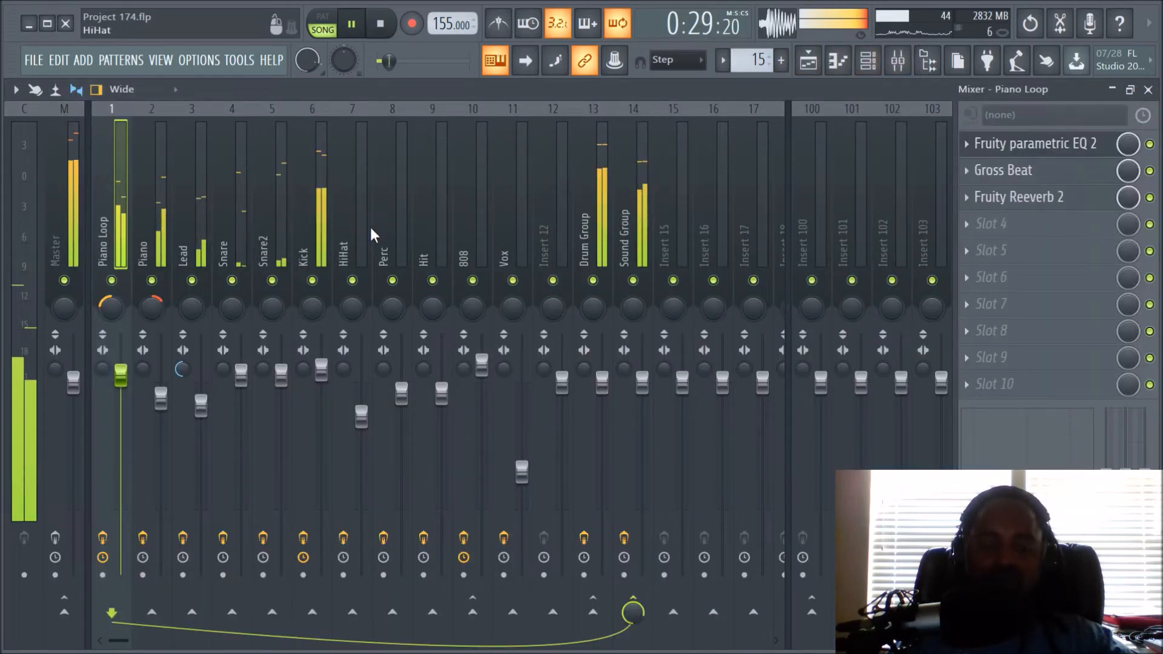
click(307, 222)
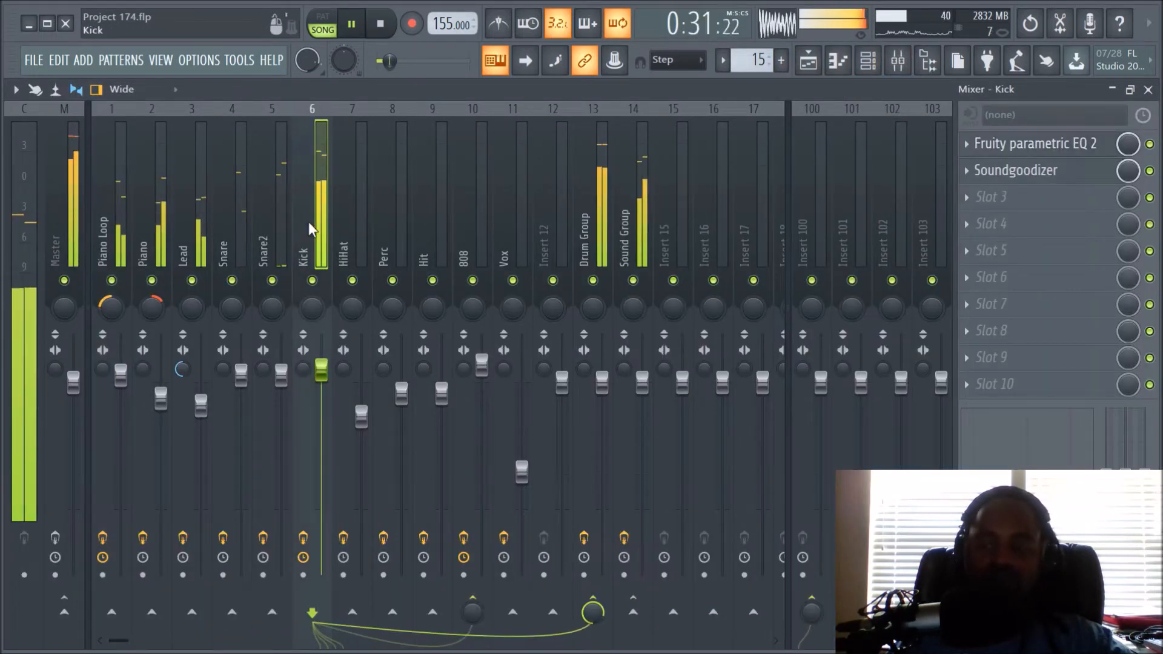
click(263, 214)
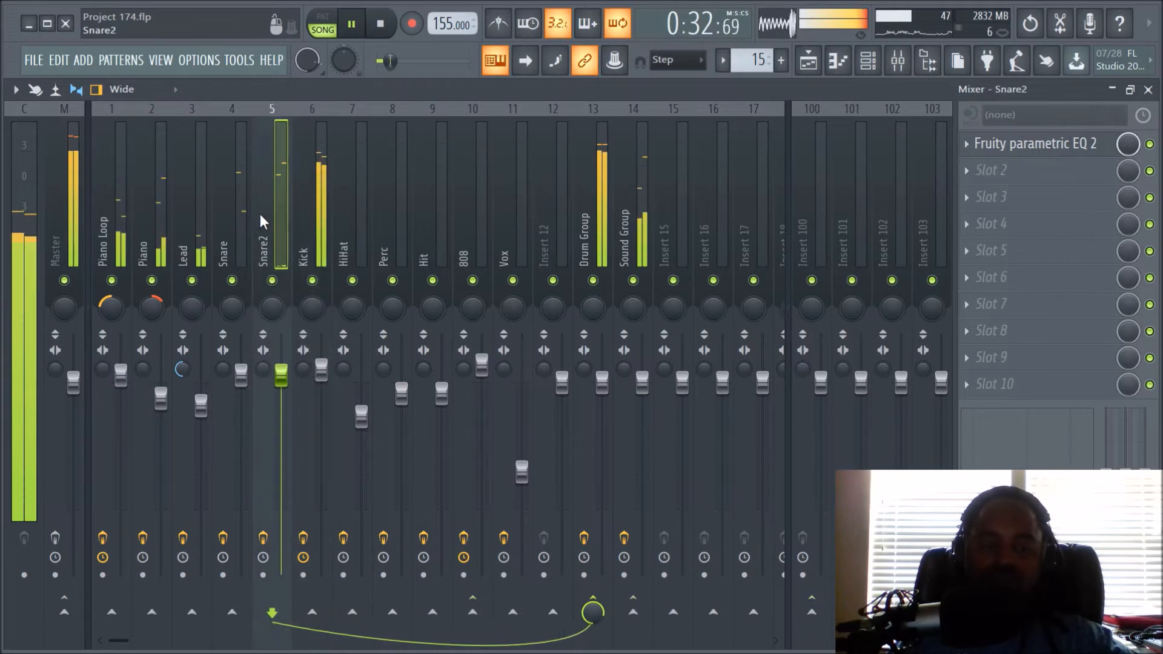
click(214, 206)
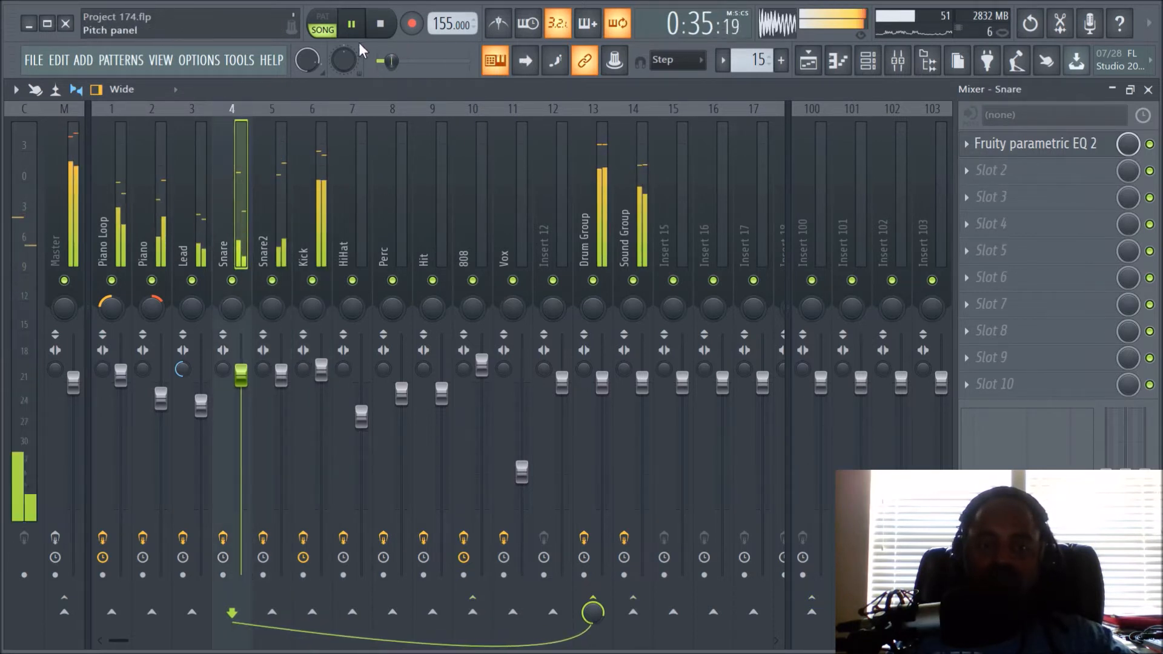
Step: View the Fruity parametric EQ 2 curve on the Snare track during playback, stop the song and close the EQ
click(1010, 145)
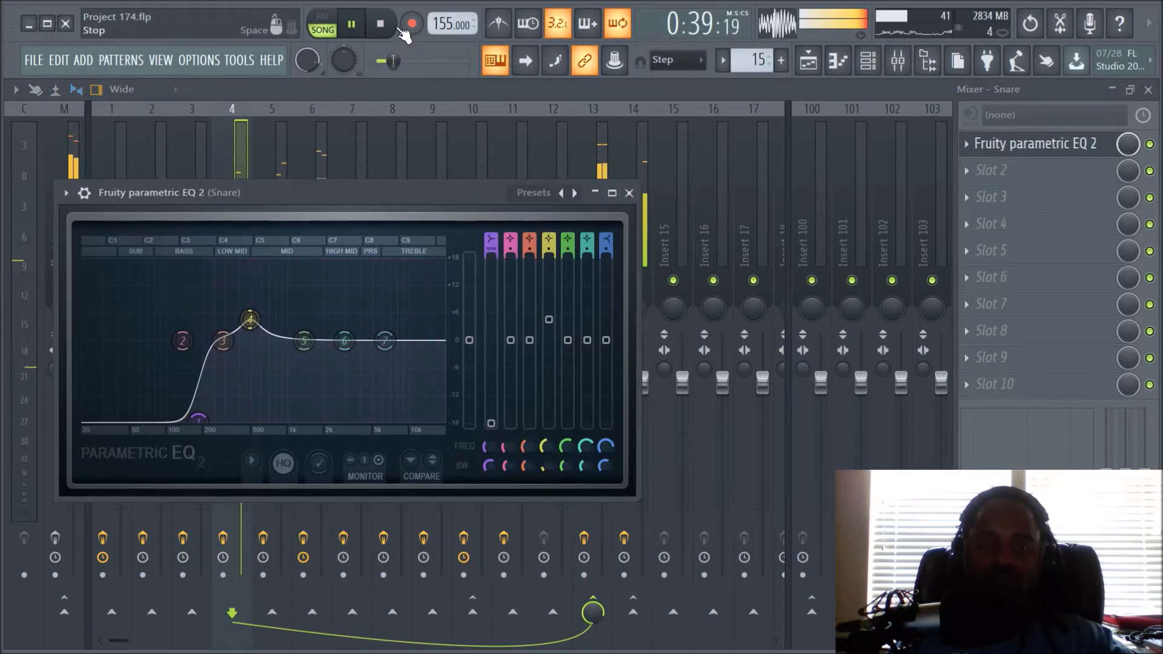
key(space)
click(227, 151)
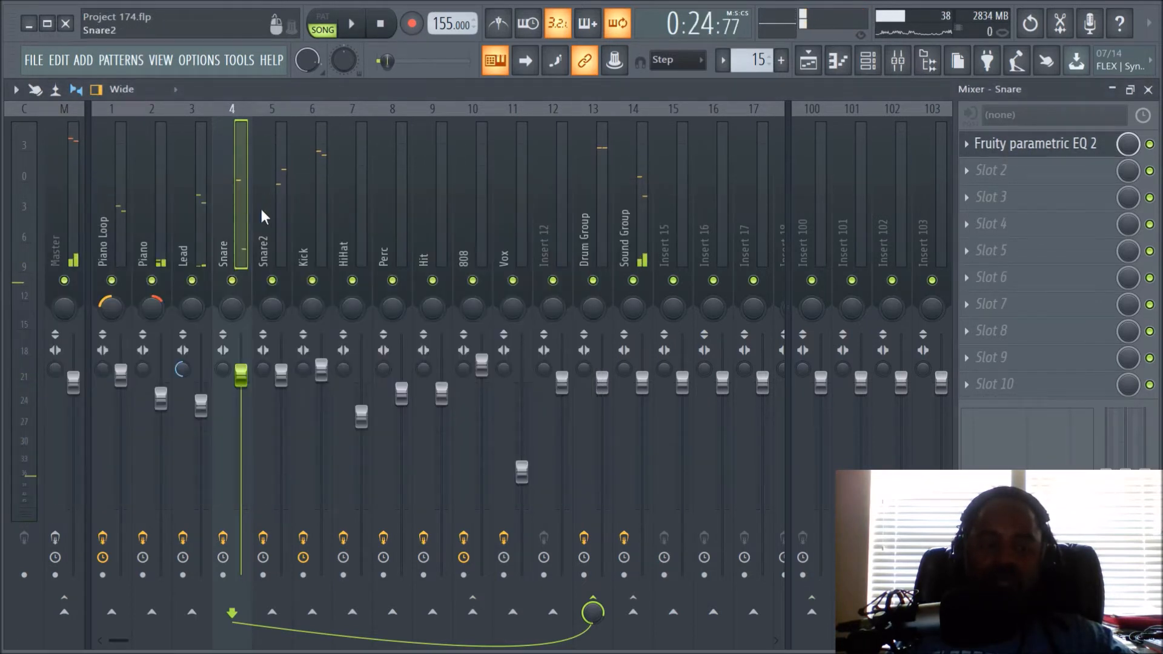
Step: View the Fruity parametric EQ 2 curve on the Snare2 track while the song plays, stop playback and close the EQ
click(259, 227)
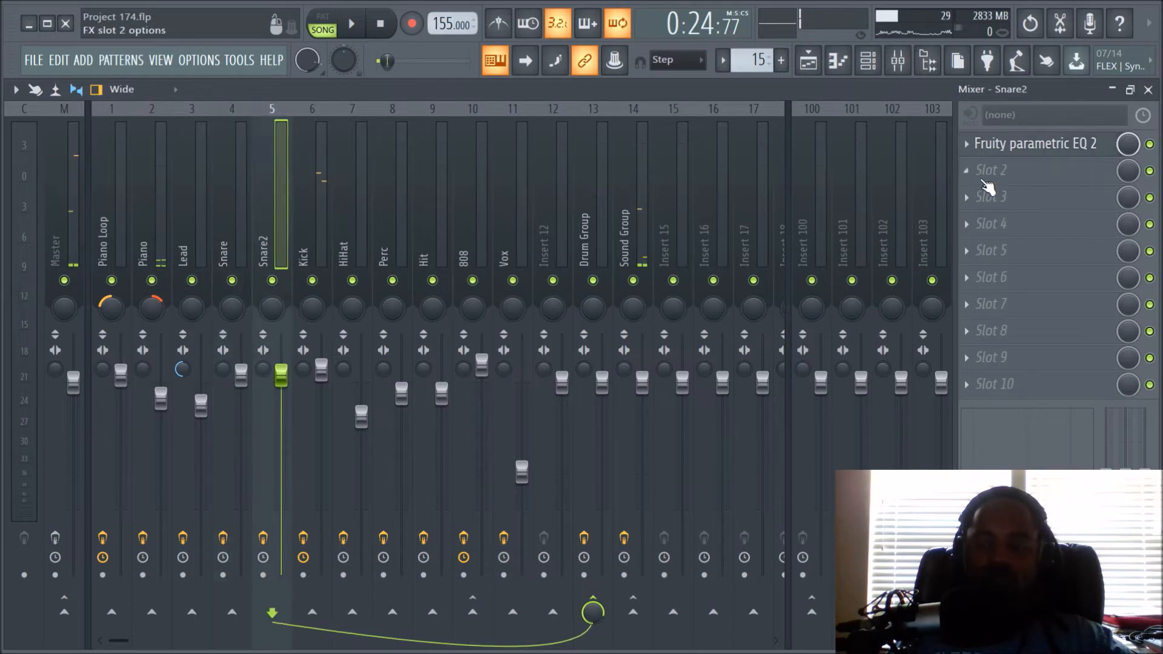
click(1019, 150)
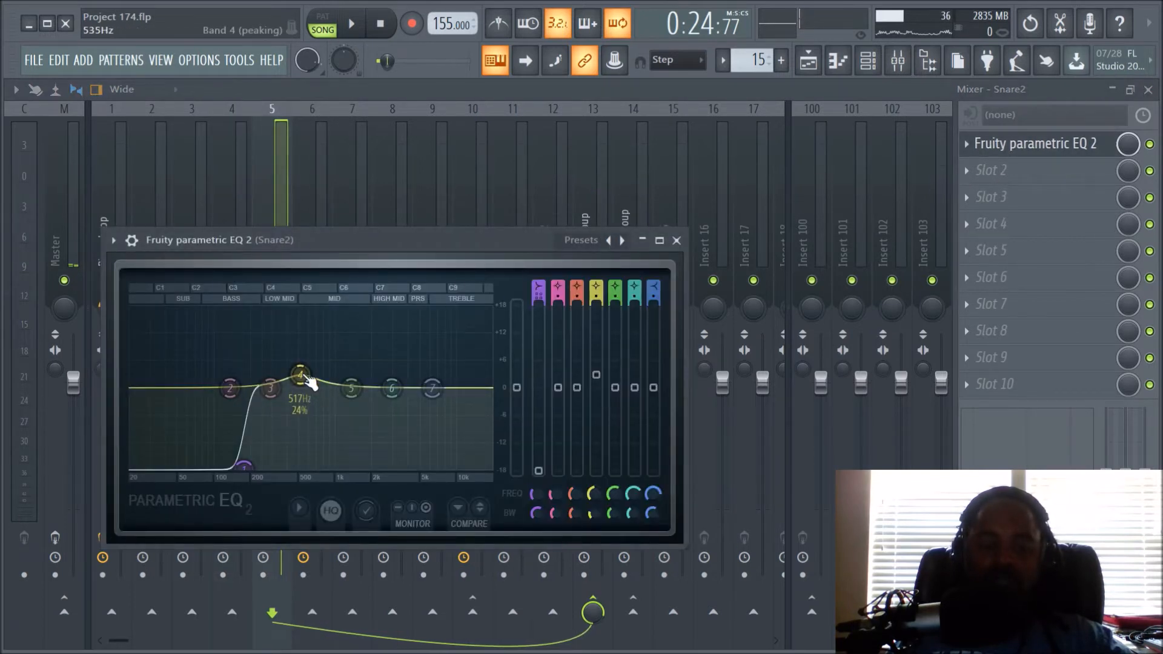
click(361, 28)
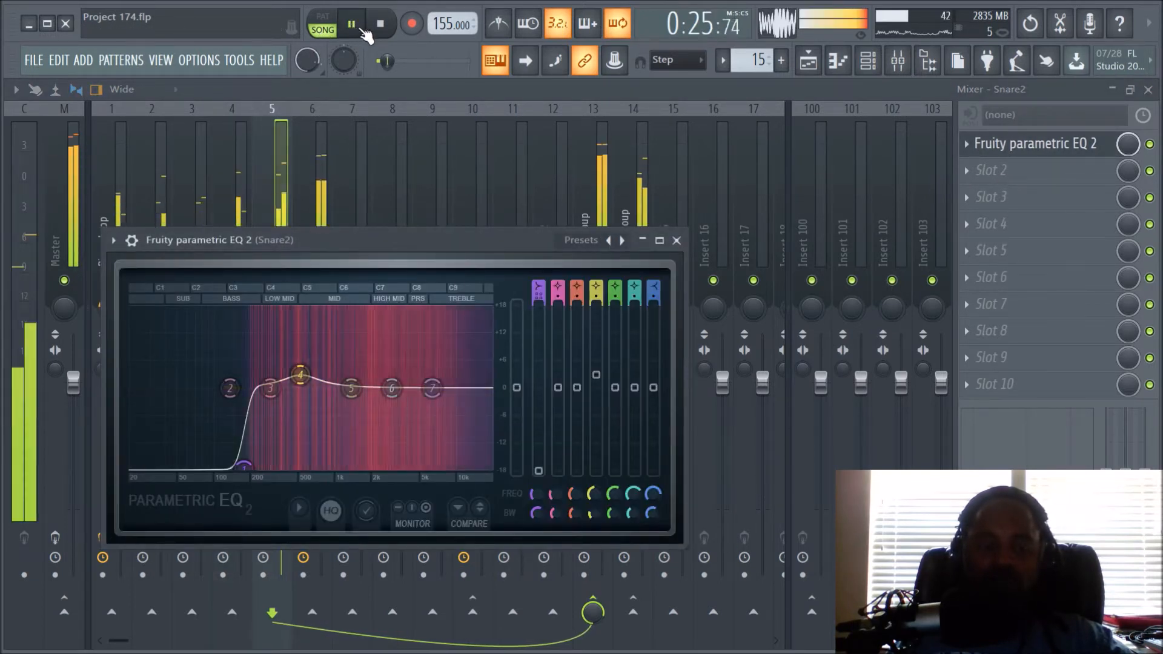
click(380, 24)
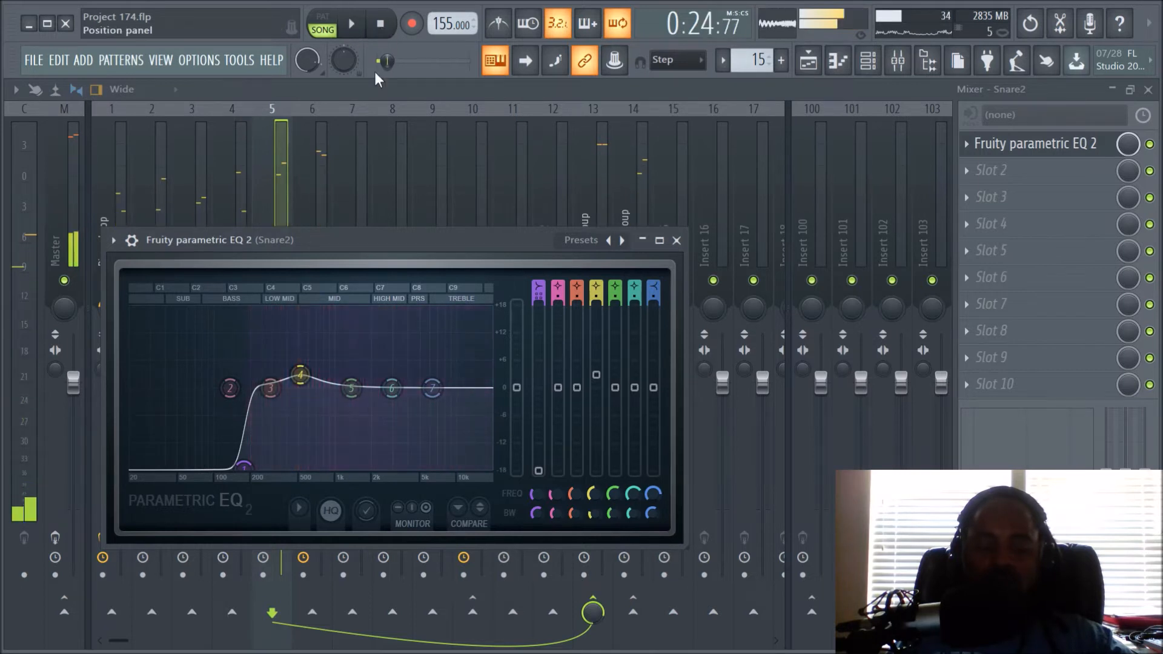
click(676, 241)
Step: Compare the effect slots of the Snare and Snare2 mixer tracks
click(219, 227)
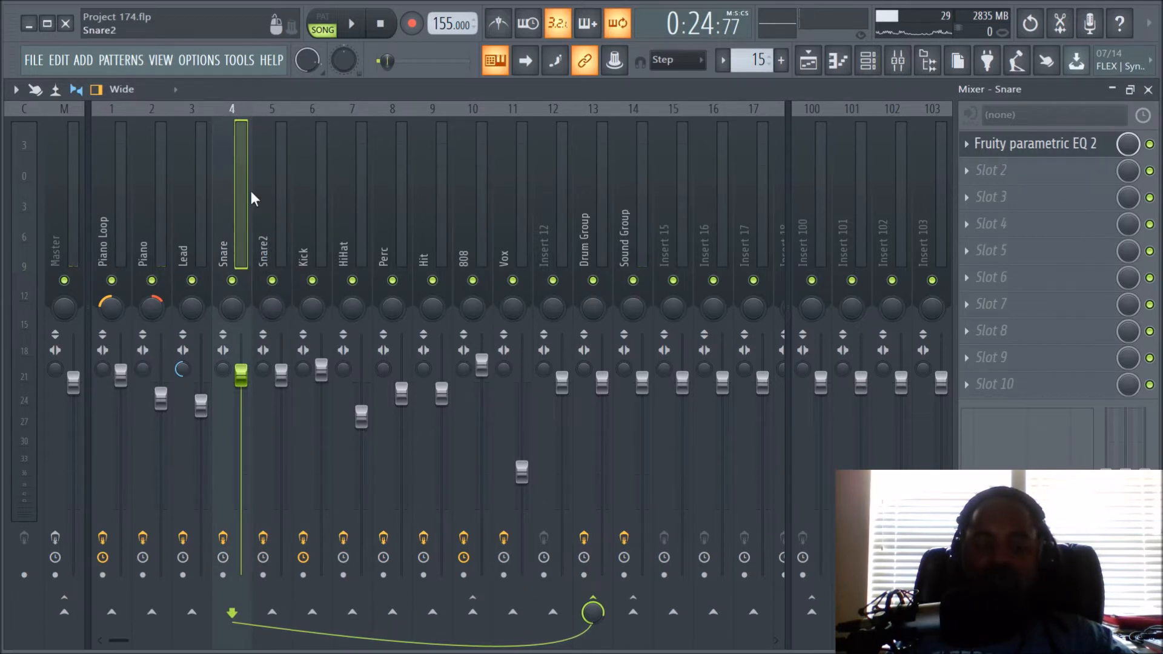
click(257, 208)
click(224, 212)
click(266, 217)
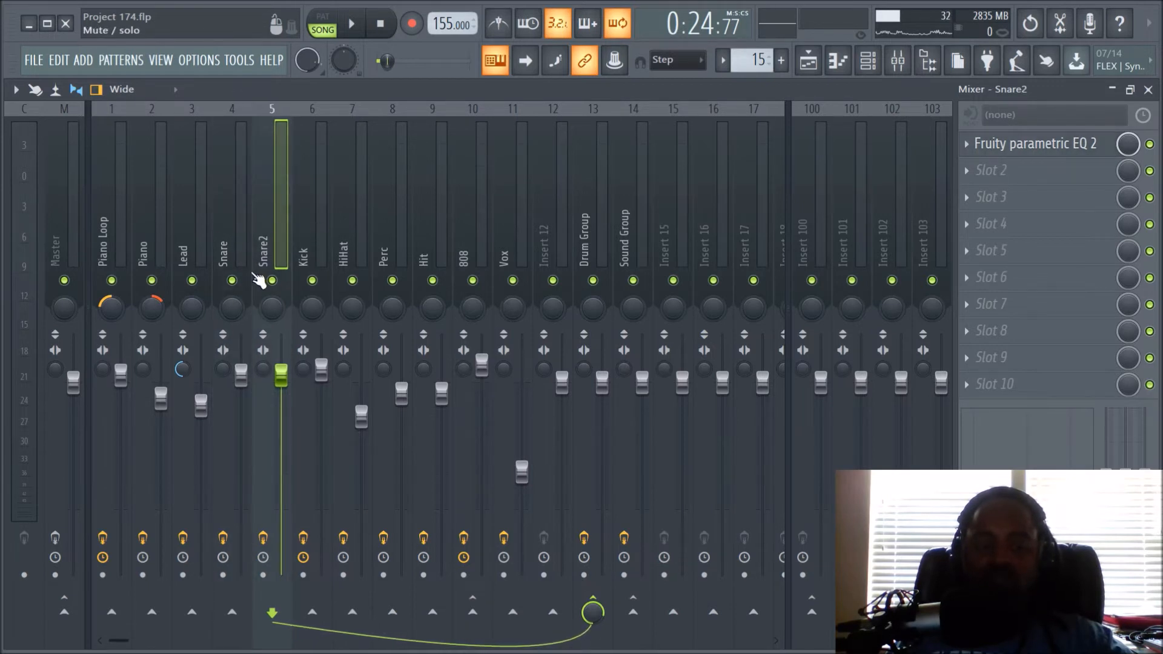
Step: View the Kick track's Fruity parametric EQ 2 curve during playback and stop the song
click(303, 241)
click(1033, 152)
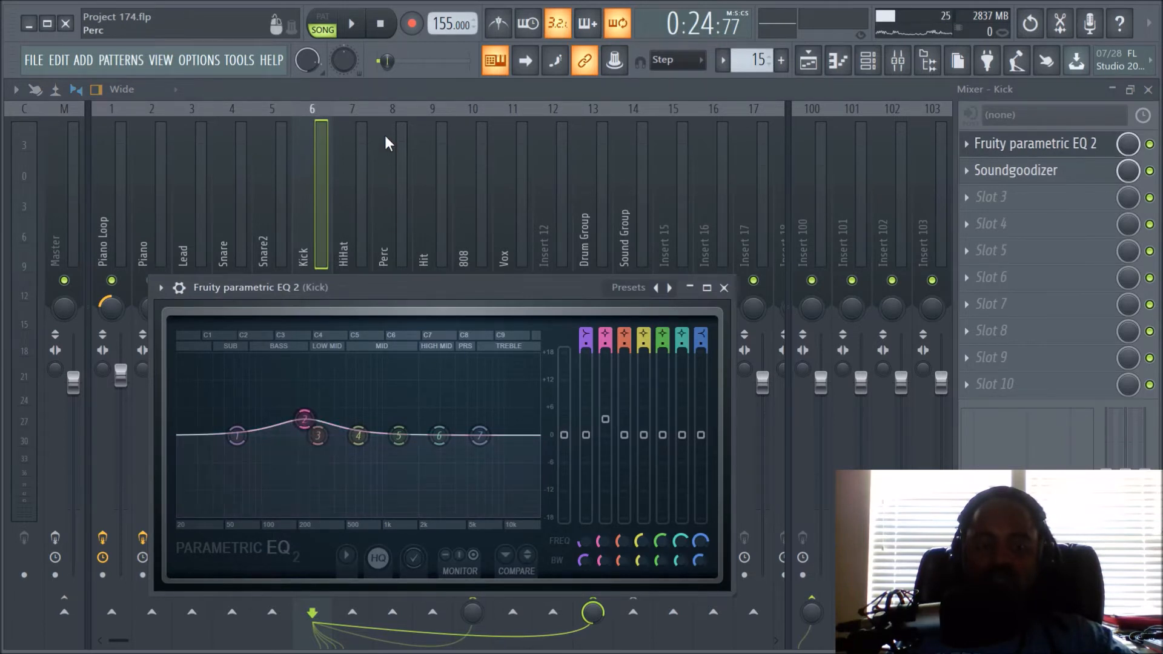
click(356, 26)
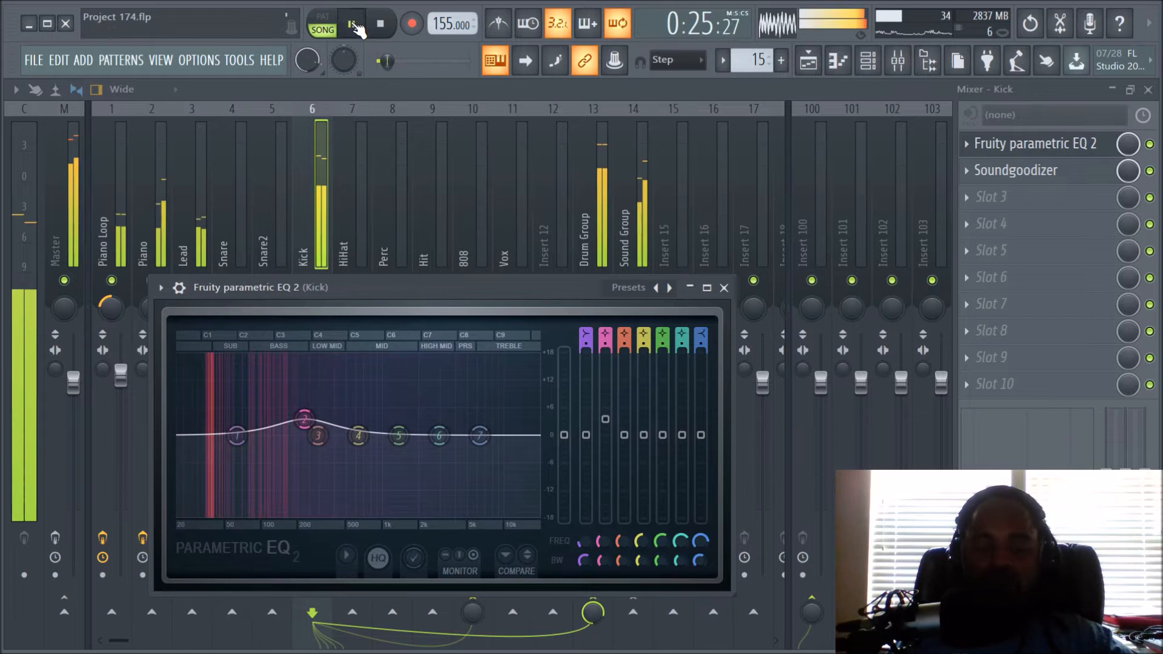
click(356, 25)
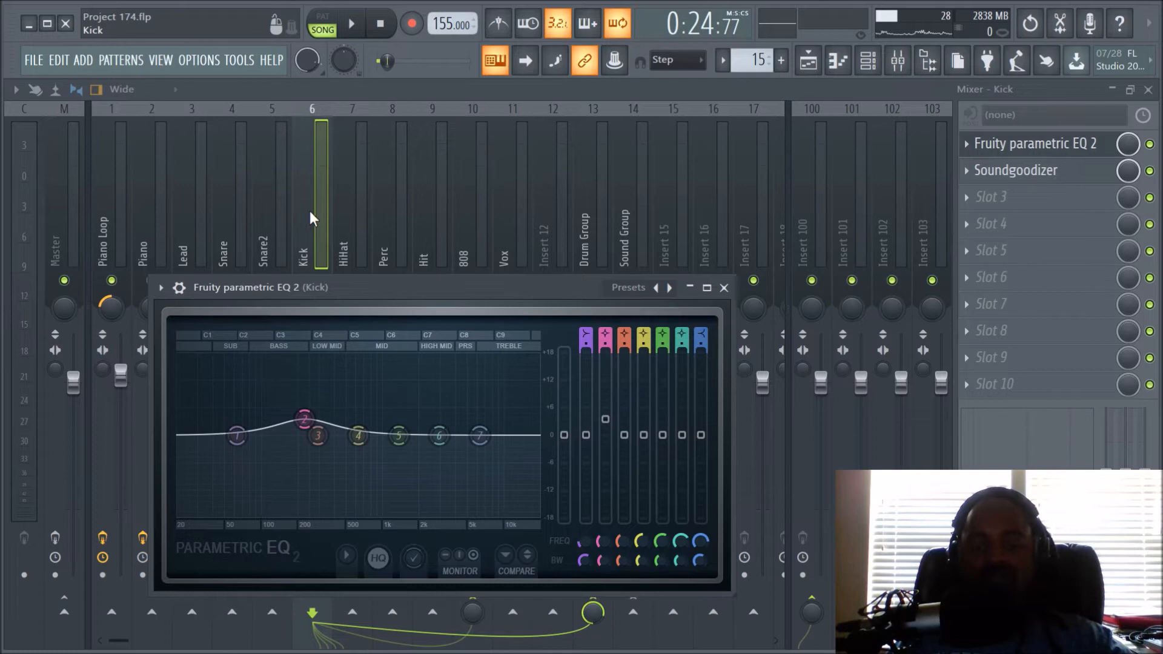
Step: Return to the playlist, unmute Track 8 and start playback from bar 17 with Patterns 8 and 9 included
click(810, 61)
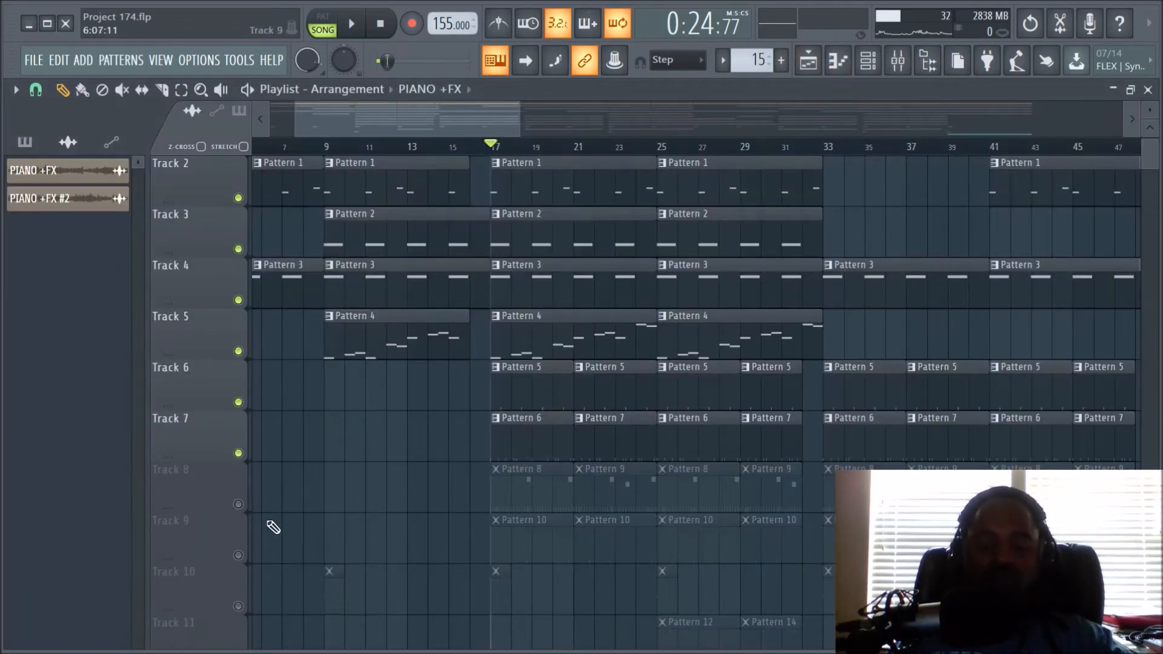
click(238, 504)
click(364, 25)
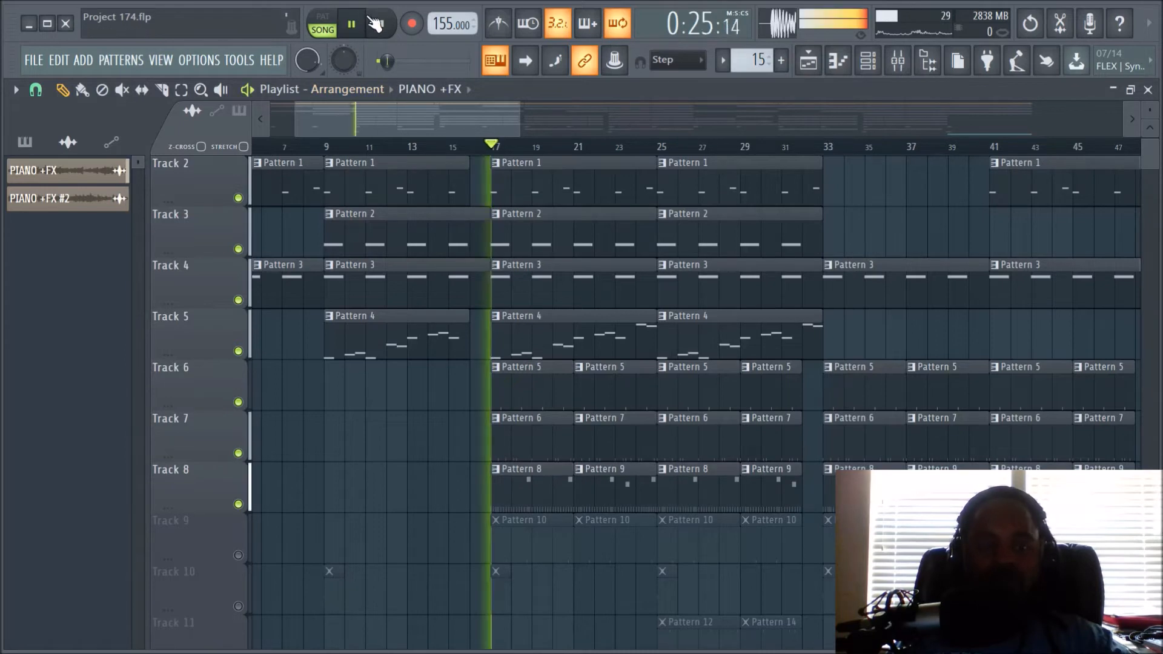
Step: View the HH_Bell notes of Pattern 8 in the piano roll during playback, return to the playlist and stop the song
double_click(541, 508)
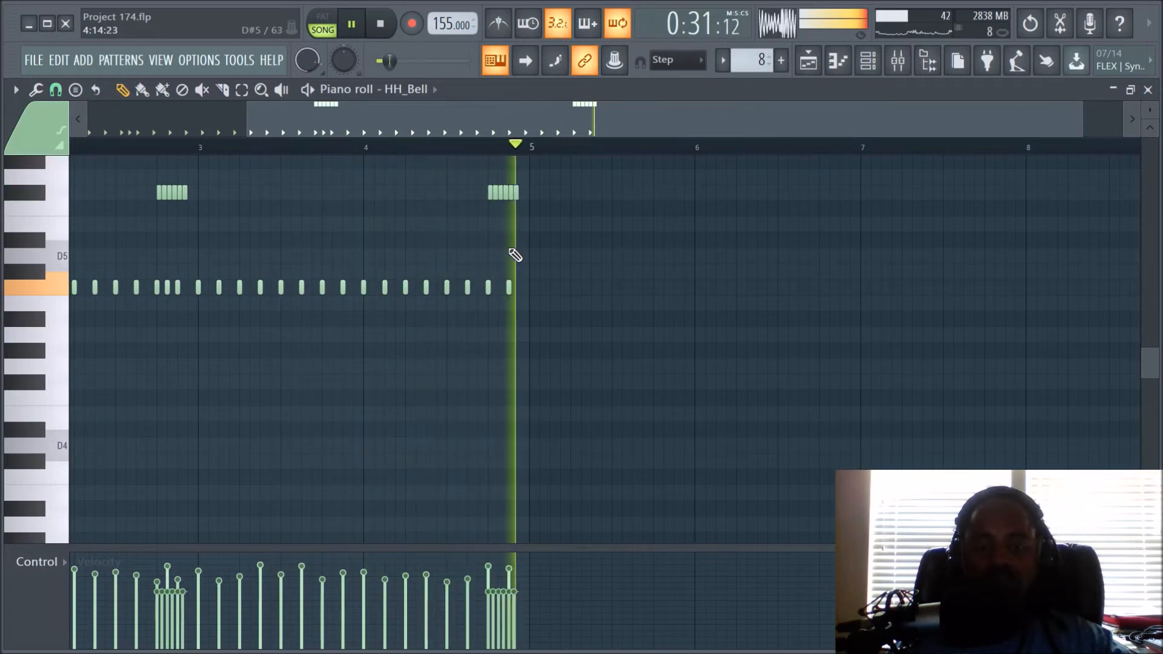
click(807, 61)
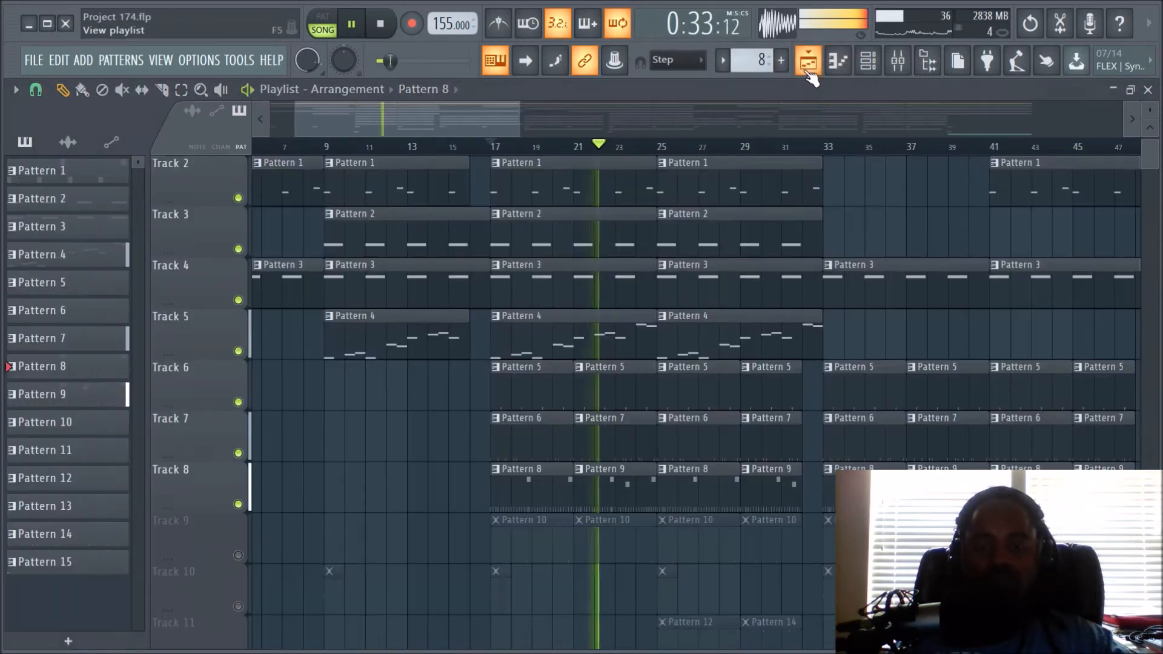
key(space)
Step: Show the channel rack, copy the main swing value, paste the 17% value back and hide the rack
scroll(651, 371, up, 1)
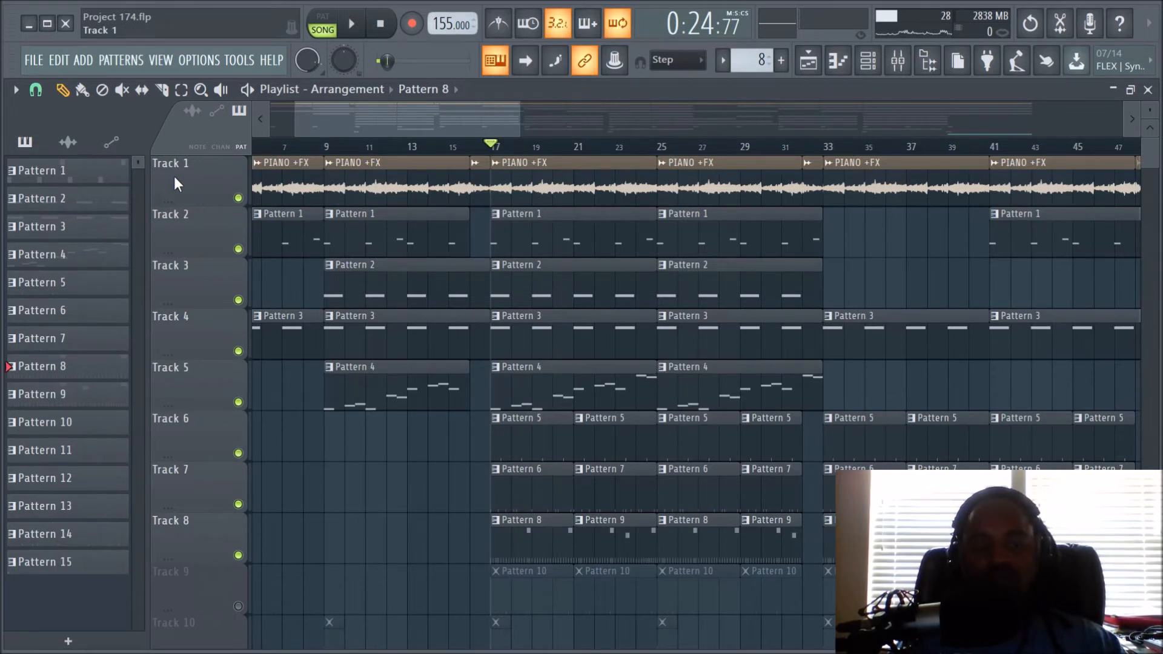
click(36, 90)
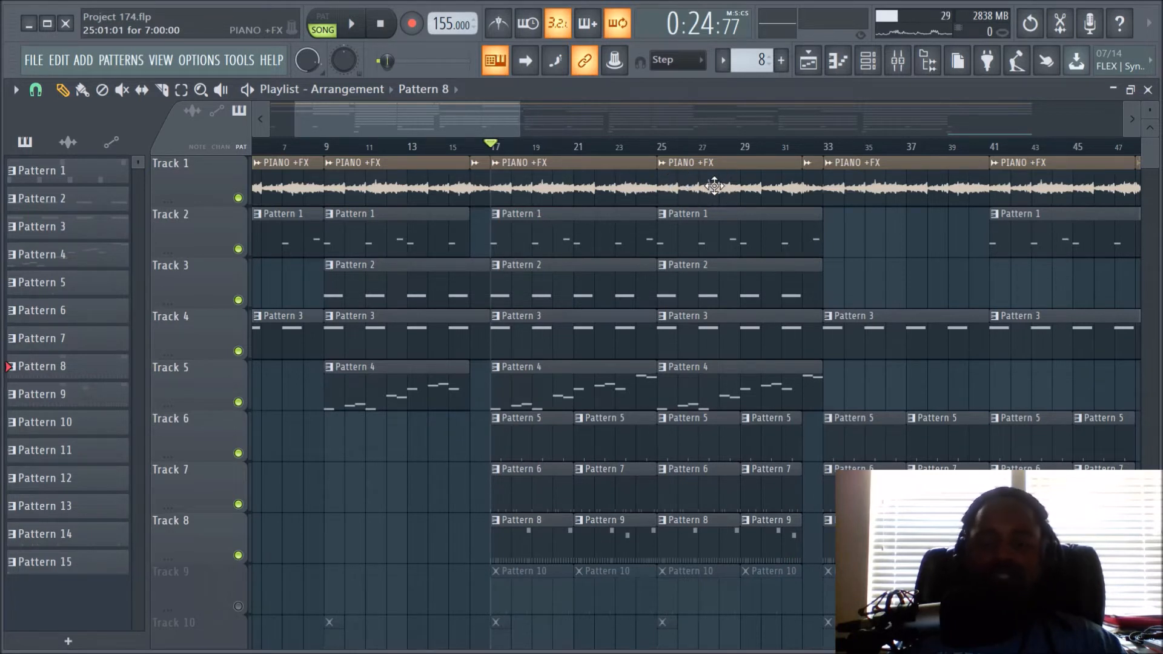
click(868, 62)
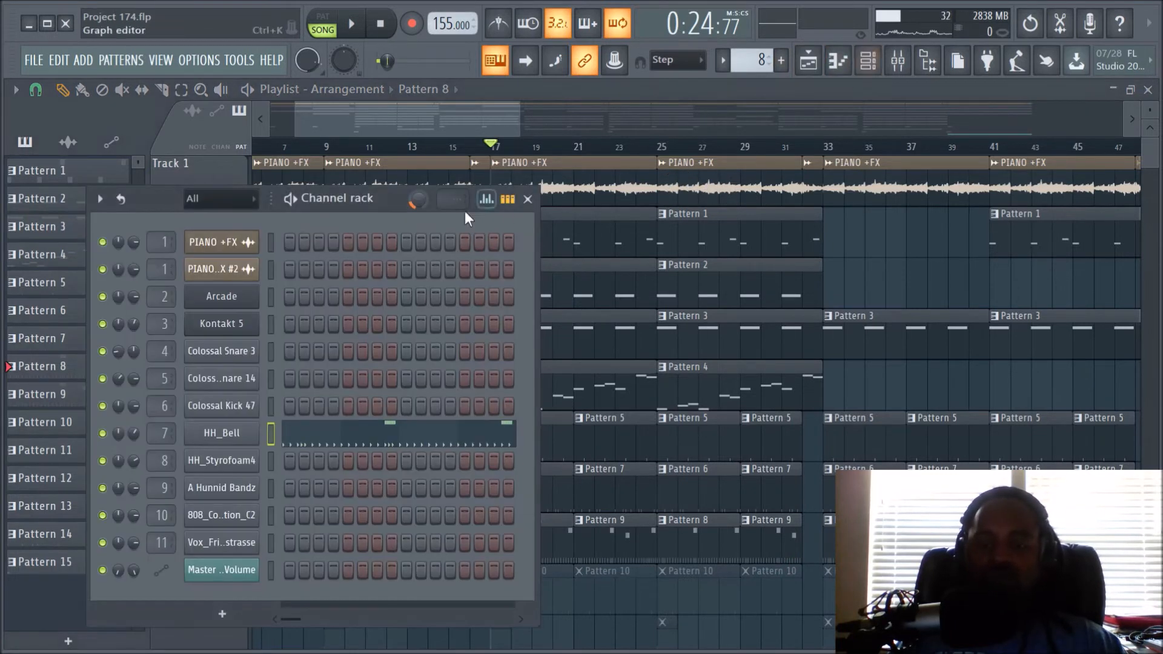
right_click(413, 200)
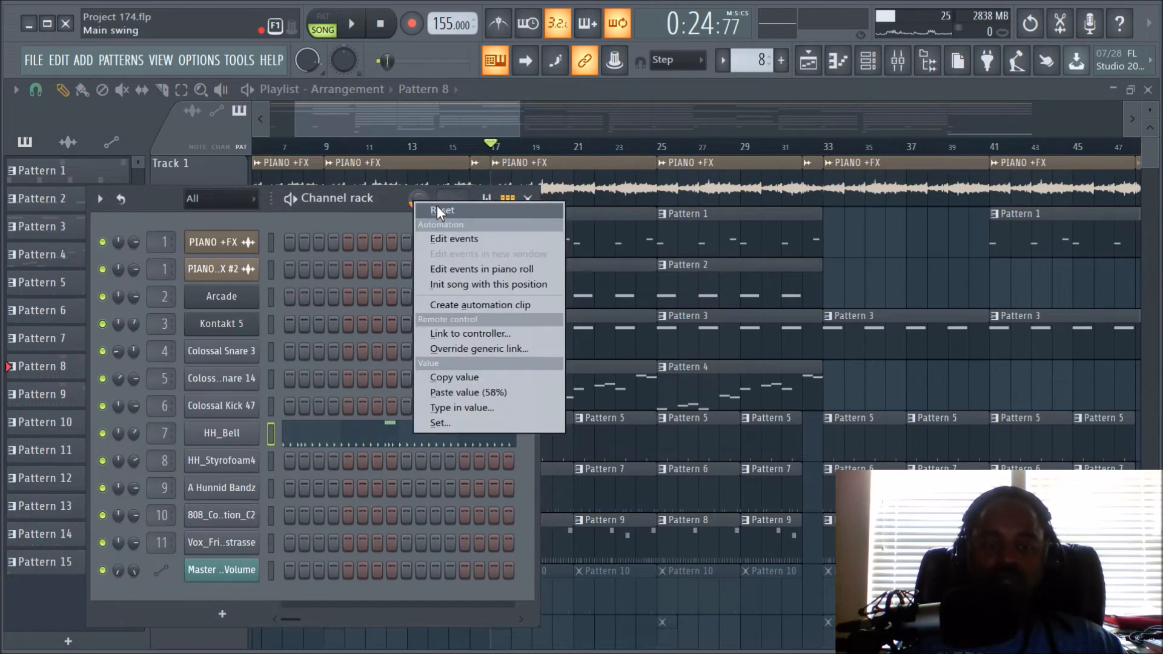
click(478, 372)
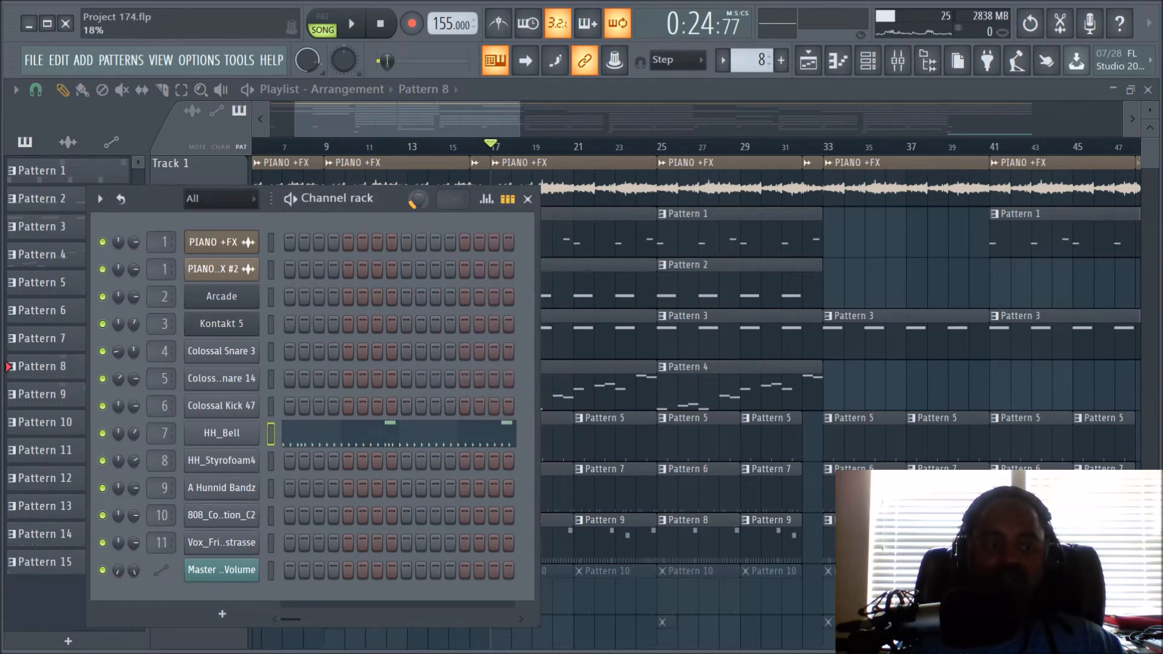
right_click(416, 203)
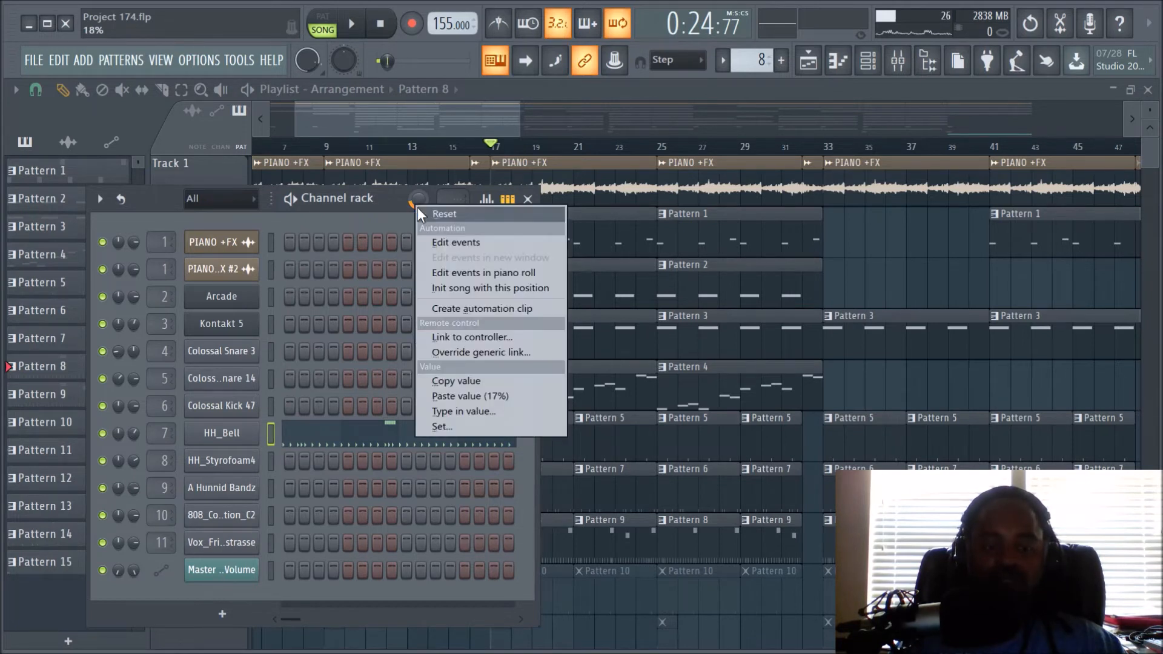
click(493, 396)
key(F6)
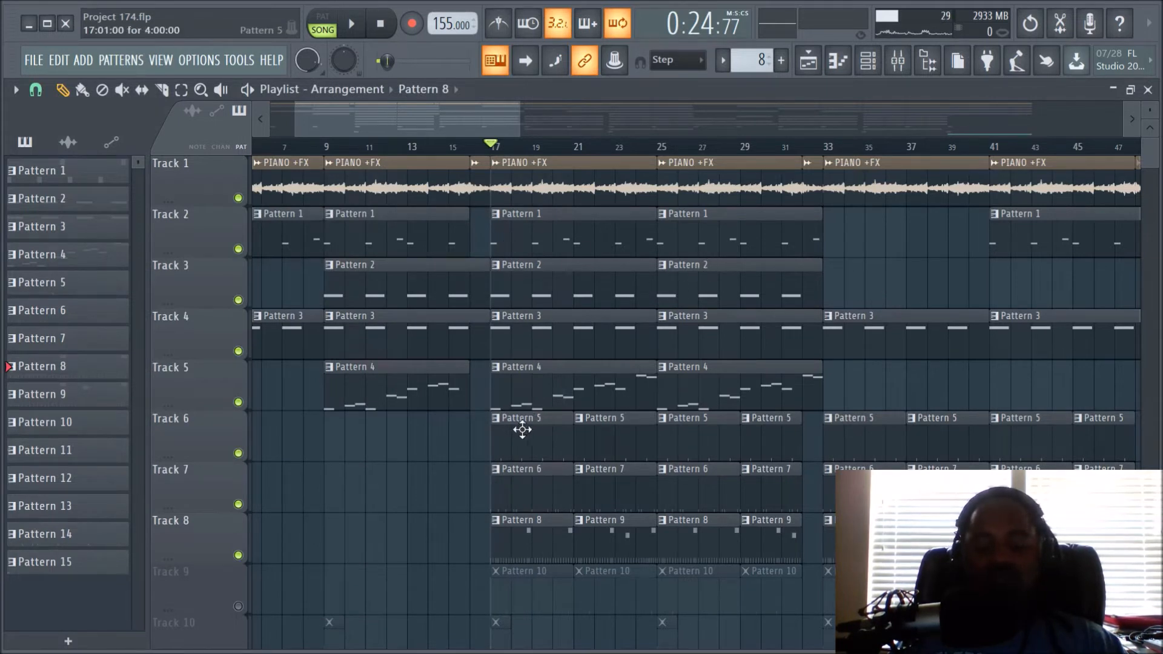
Step: Unmute Track 9 and audition the section from bar 17 twice with Pattern 10 included, stopping after each playback
scroll(434, 469, down, 2)
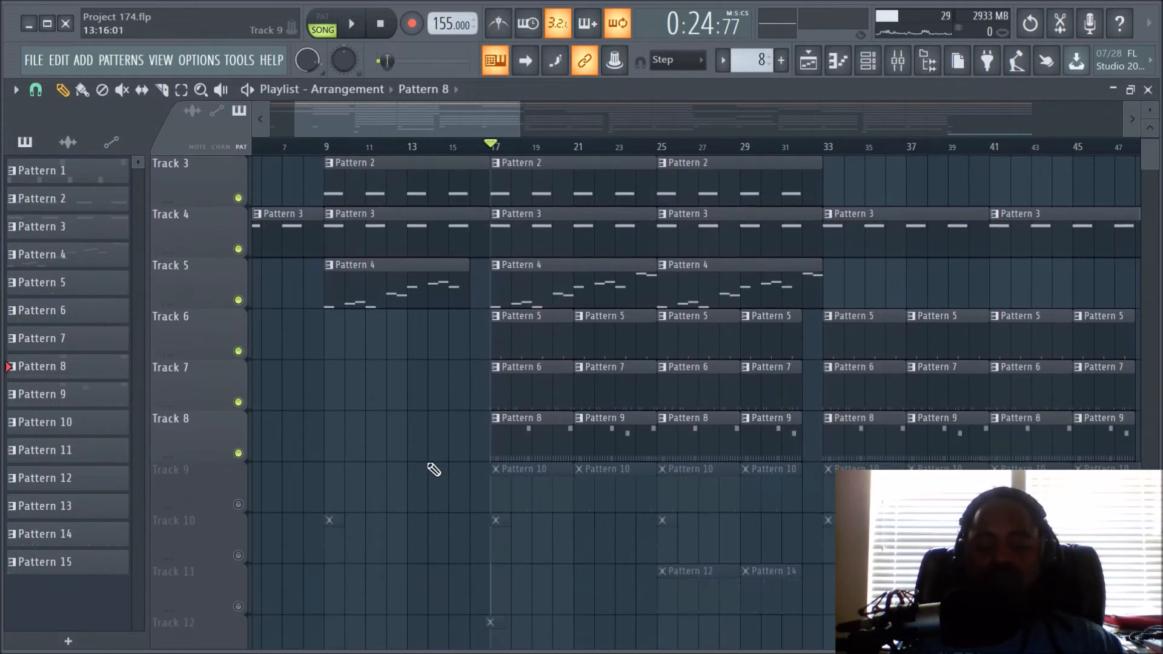
click(240, 505)
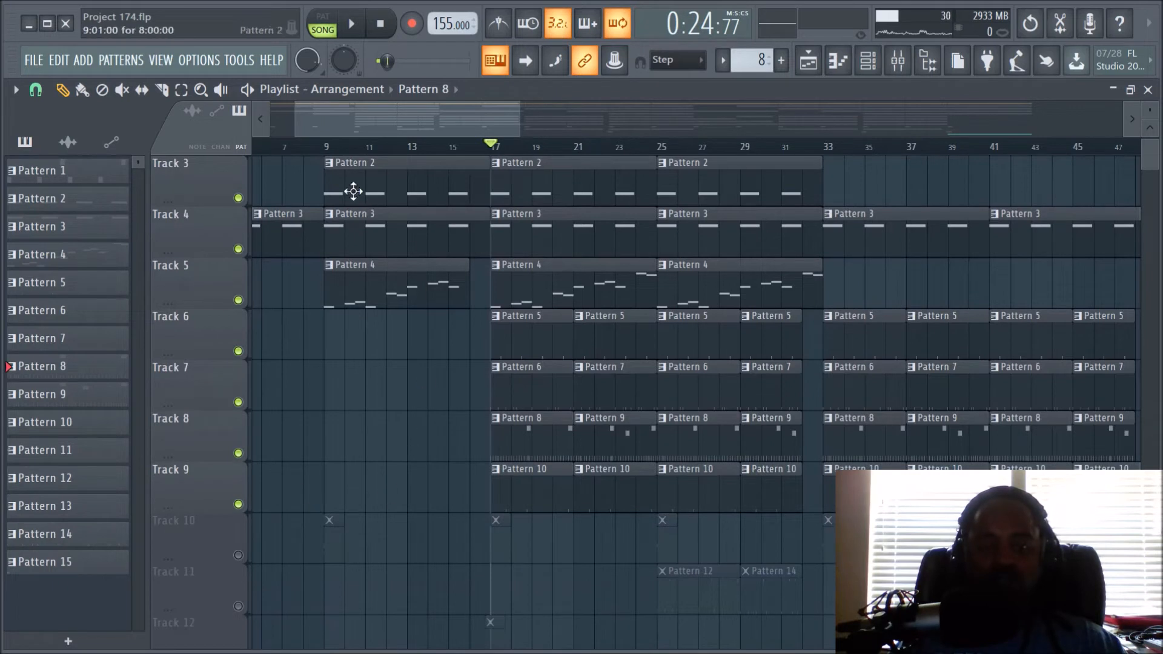
click(353, 24)
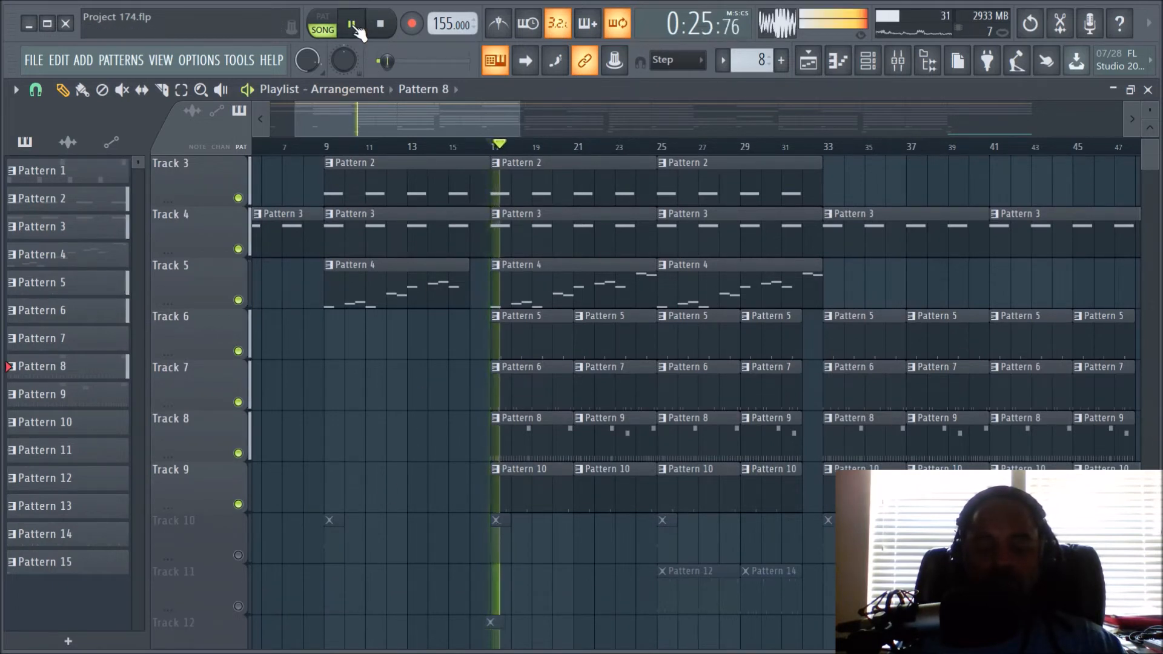
click(381, 23)
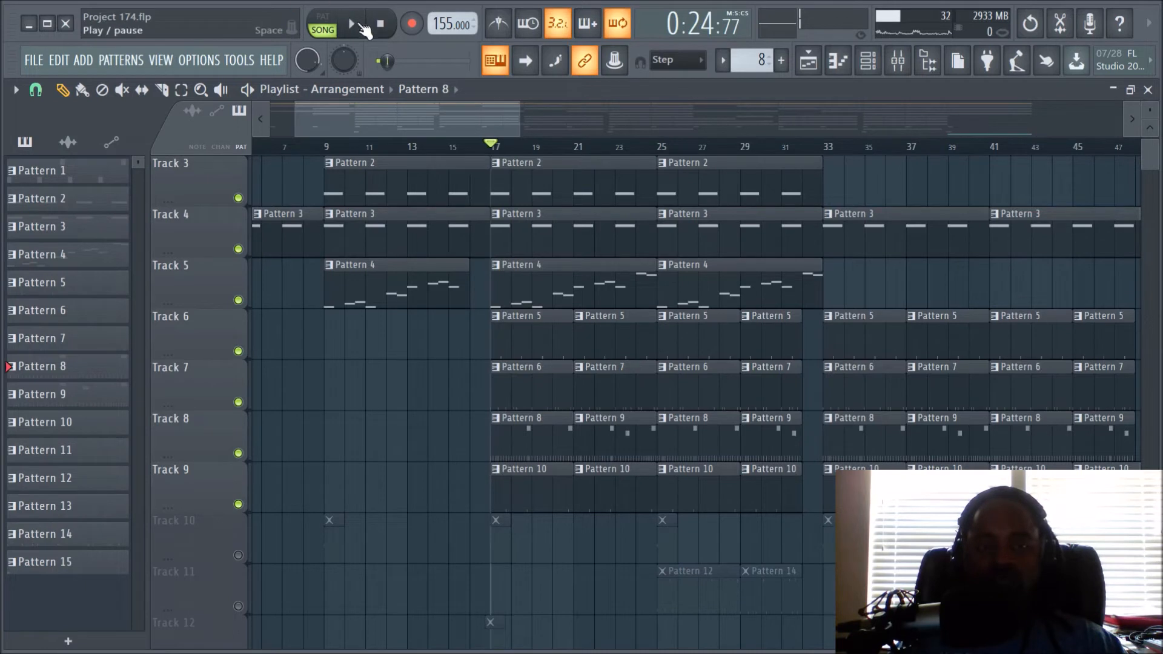
click(362, 27)
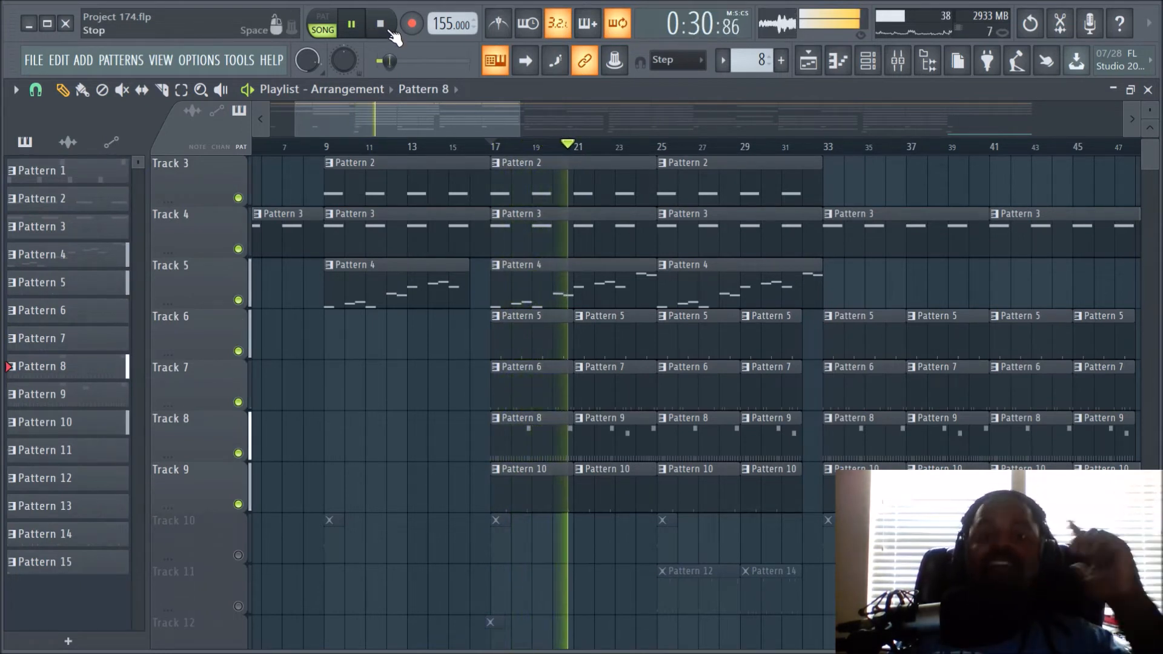
click(382, 24)
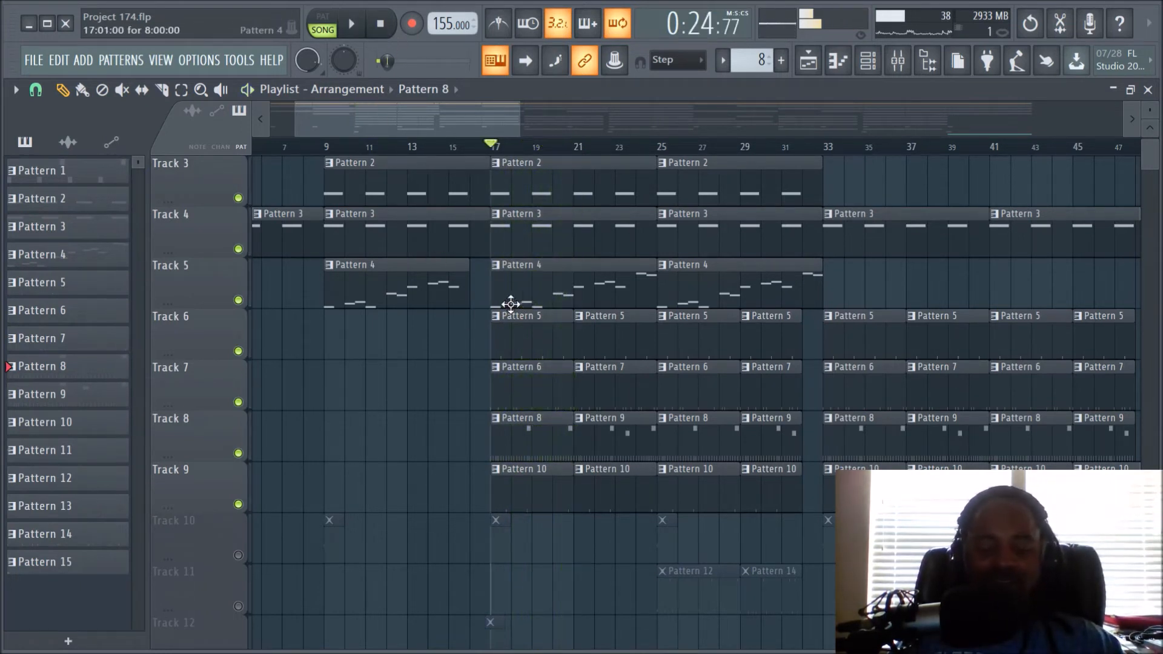
Step: Unmute Track 10, audition the section from bar 17 with its hit included and stop playback
click(239, 555)
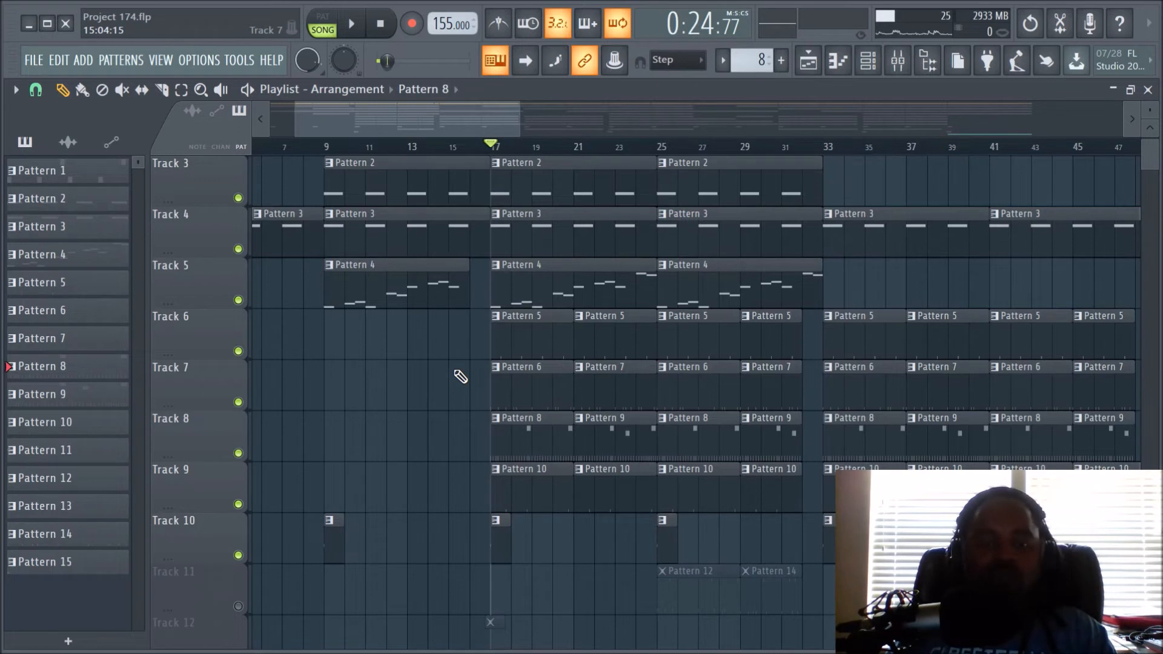
click(356, 28)
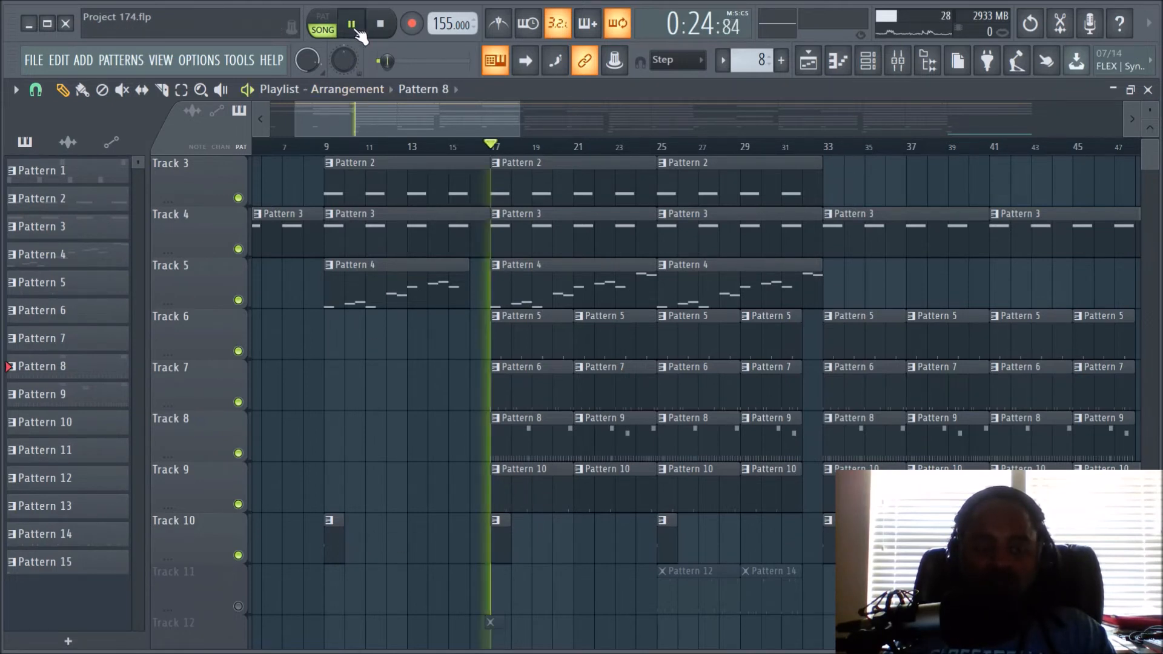
click(381, 30)
click(362, 31)
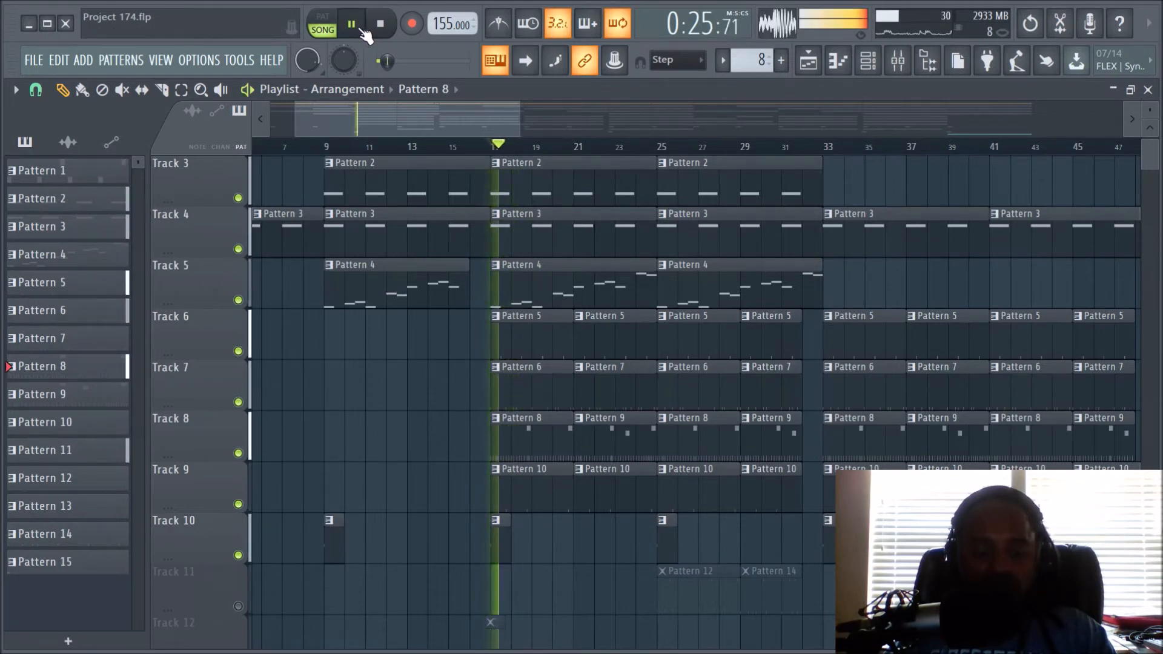
click(381, 26)
Step: Solo Track 10 in the playlist, play it alone from bar 17 and stop
scroll(601, 310, down, 2)
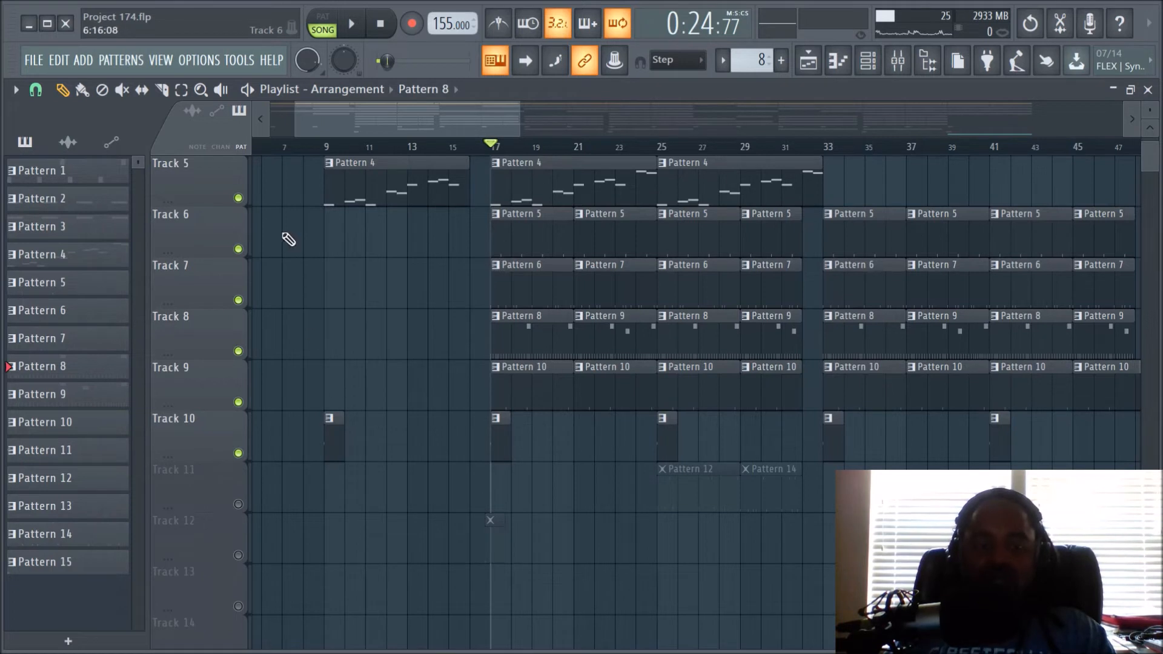
right_click(237, 453)
click(351, 24)
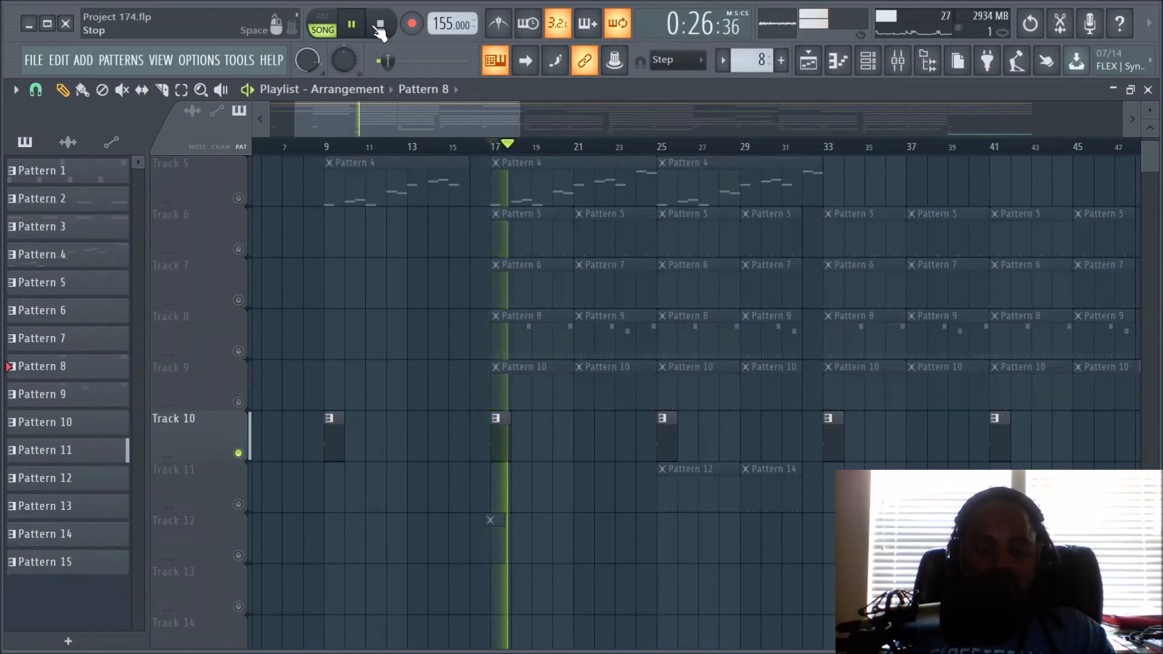
click(380, 25)
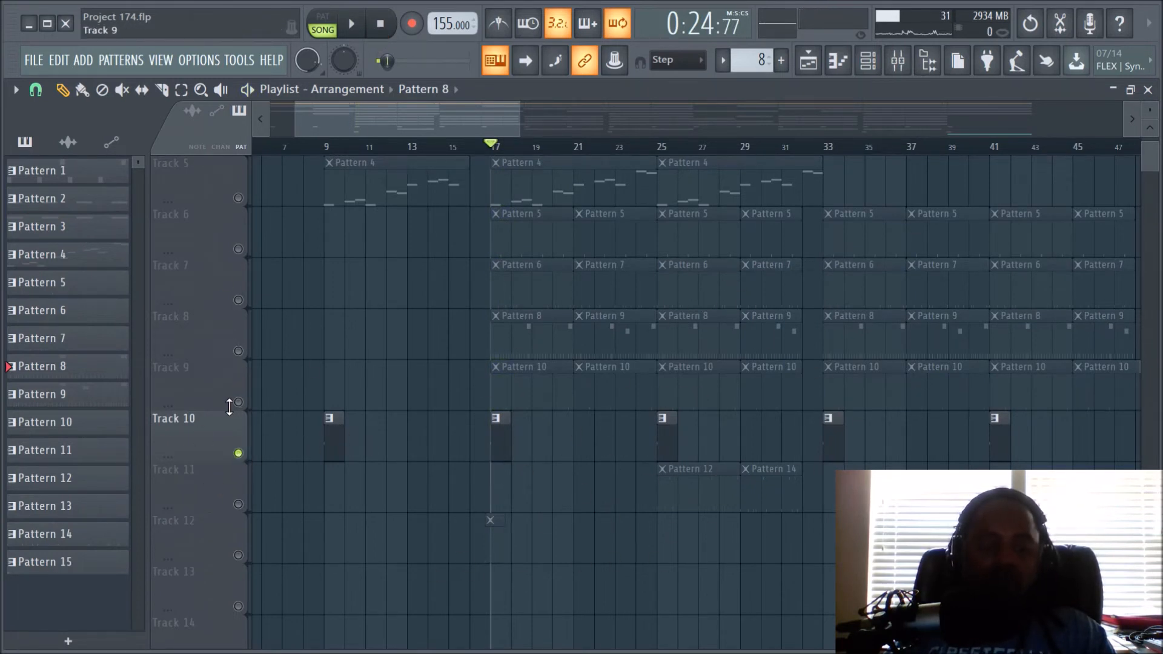
Step: Unmute all playlist tracks, including Tracks 11 and 12, and set the playback position to bar 16
scroll(231, 417, up, 2)
scroll(233, 419, up, 2)
right_click(240, 198)
right_click(240, 198)
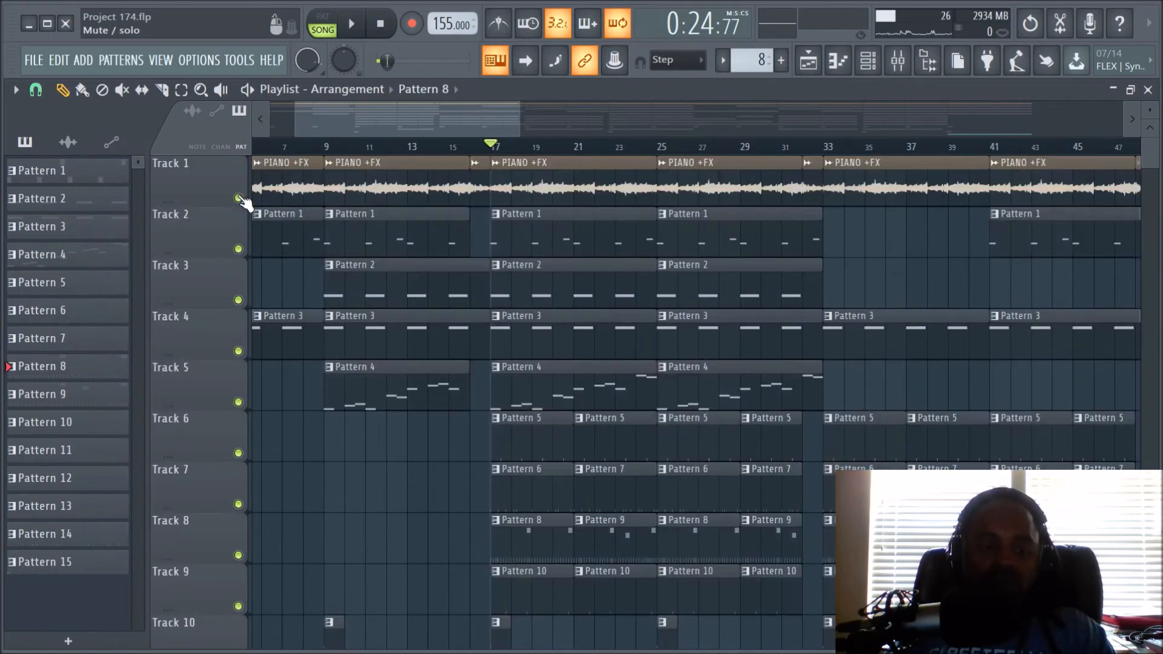
scroll(679, 358, down, 4)
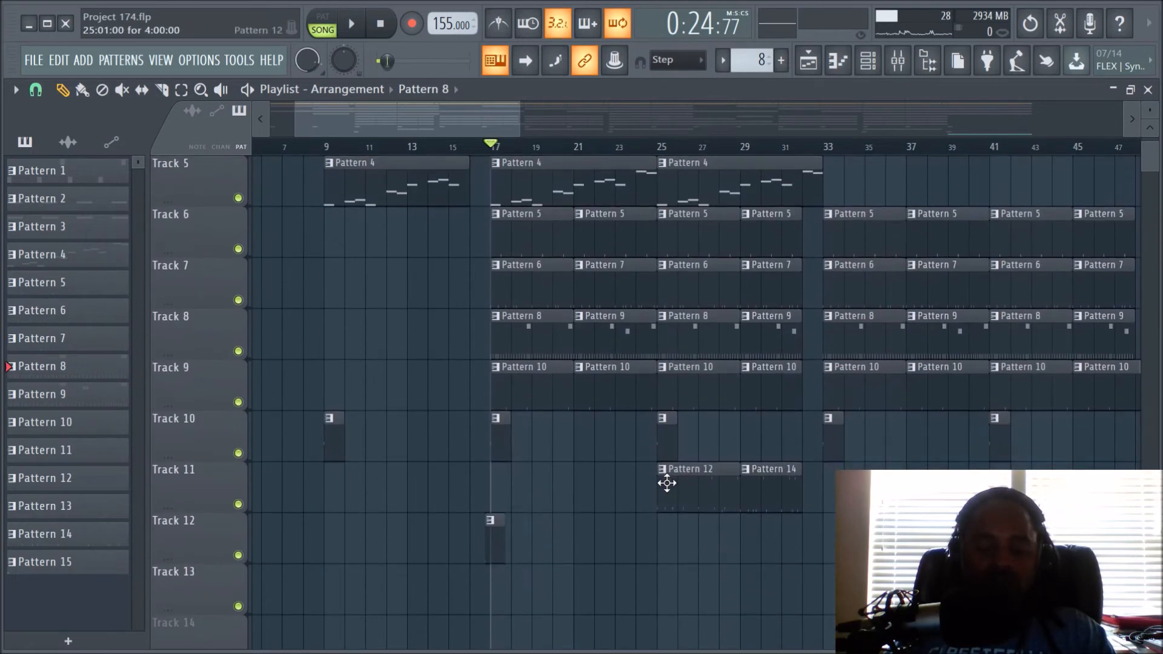
click(479, 151)
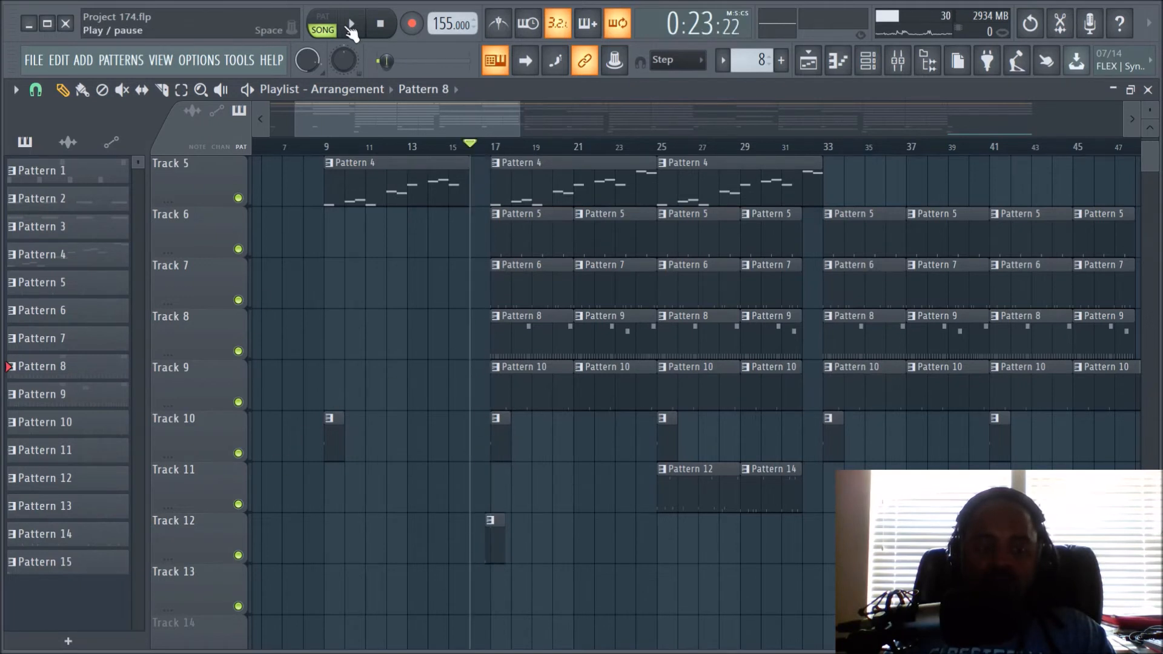
Step: Audition the full mix from bar 16, stop, and restart playback from bar 24
click(355, 27)
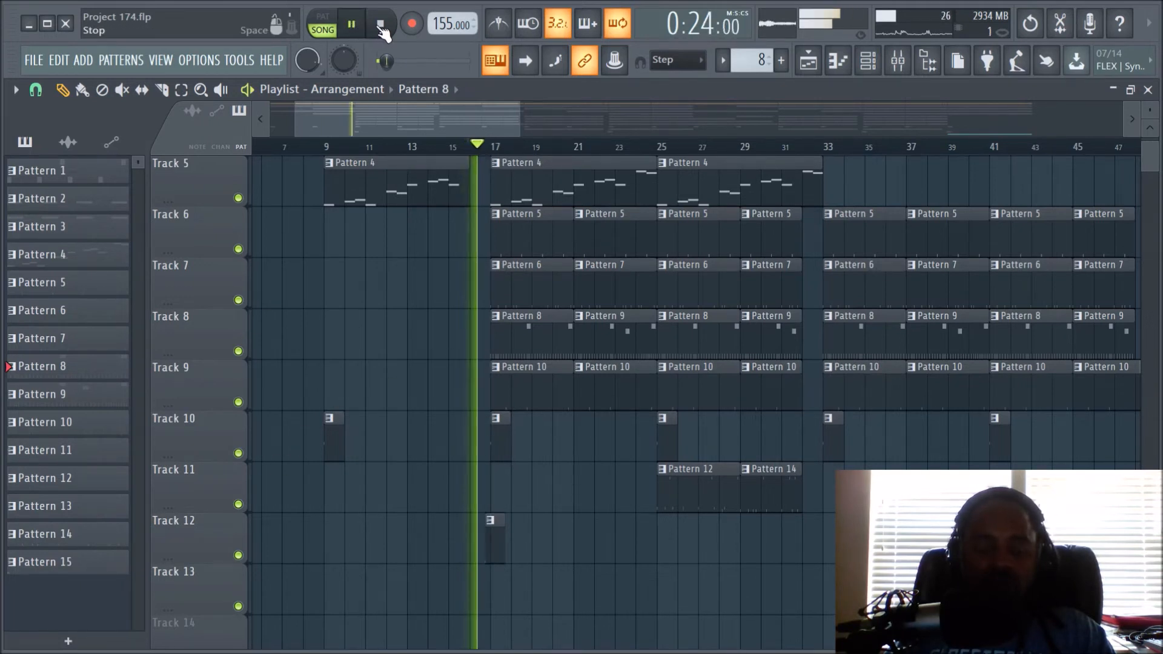
click(380, 25)
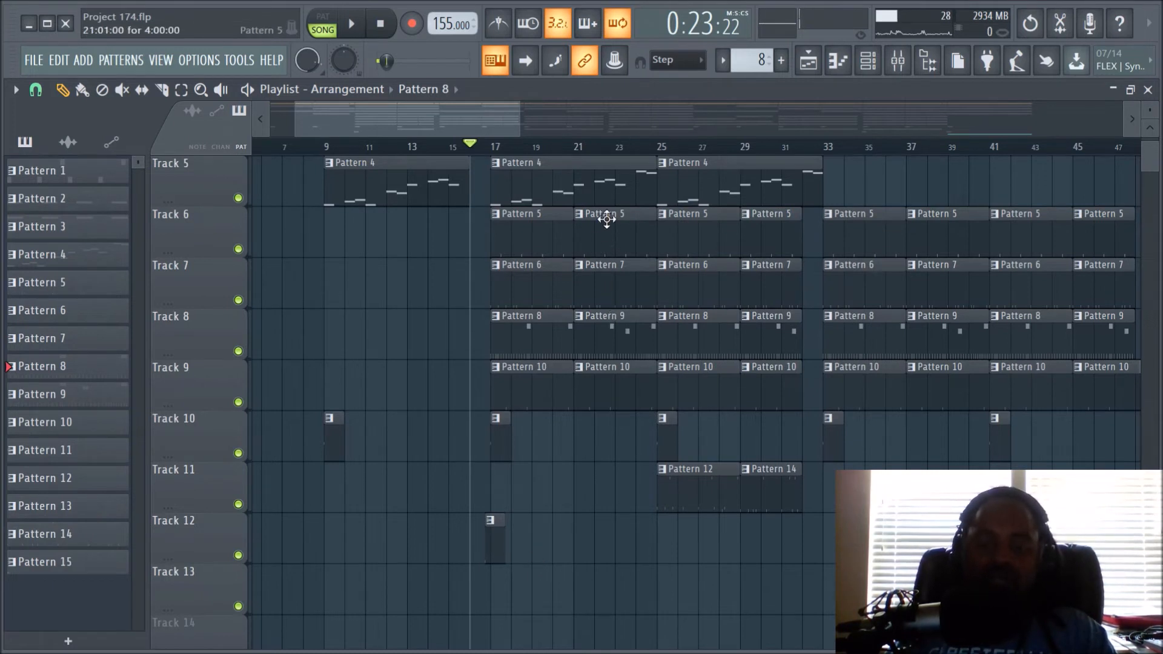
click(647, 152)
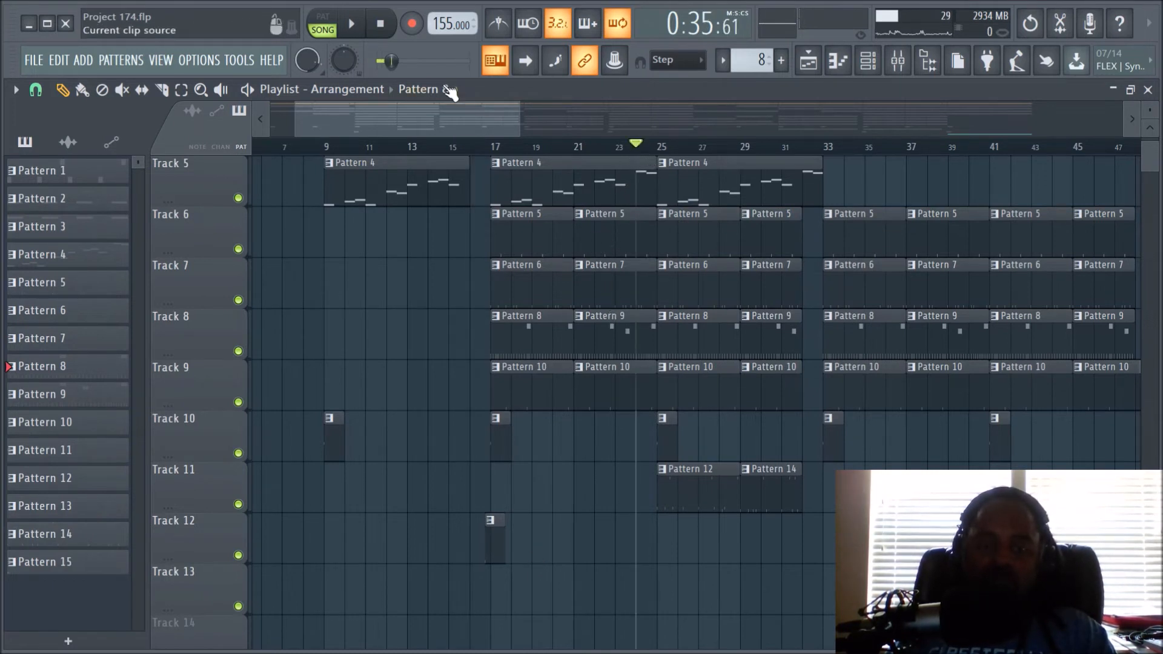
click(351, 24)
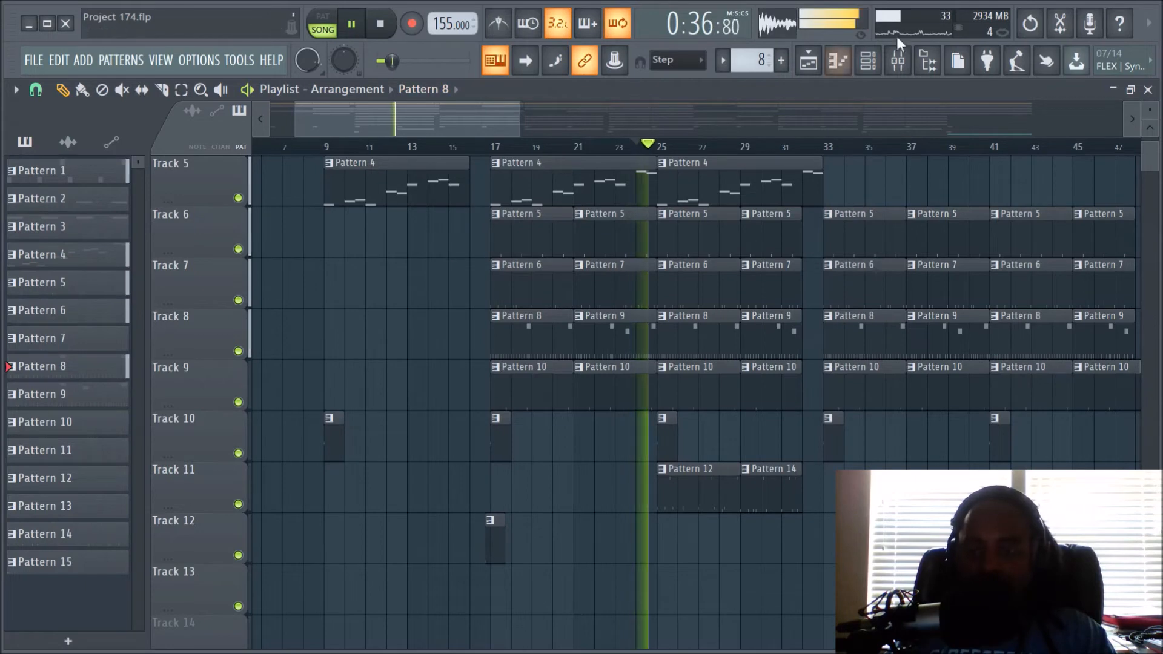
Step: Compare the effect chains of the Kick and 808 mixer tracks and stop playback
click(897, 61)
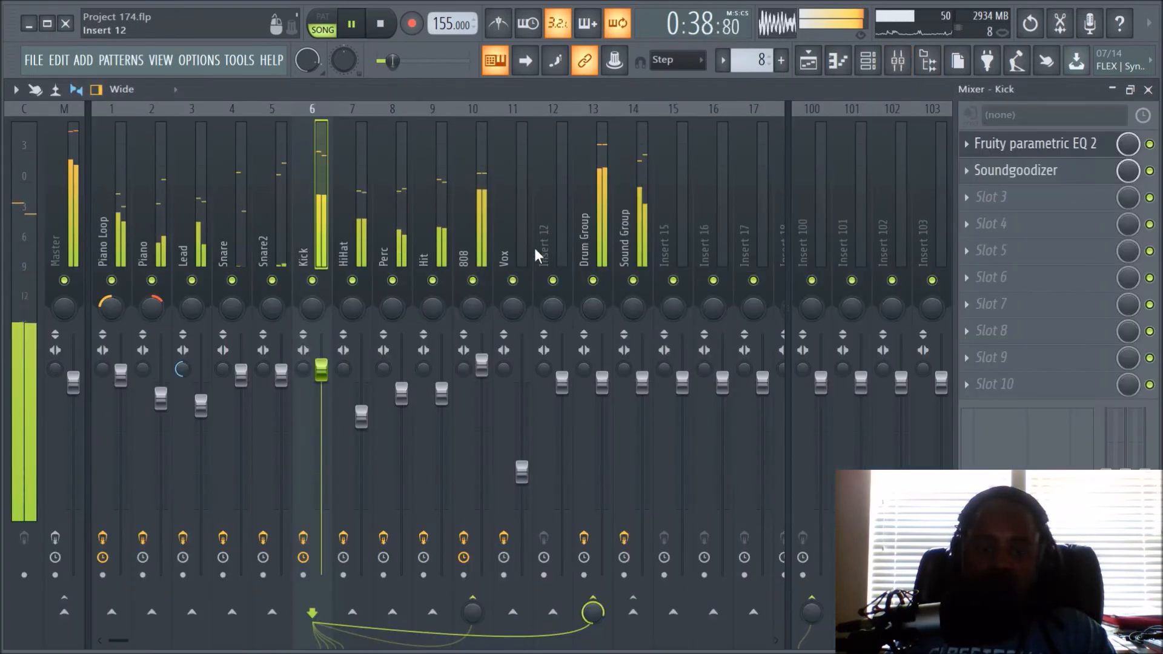
click(459, 215)
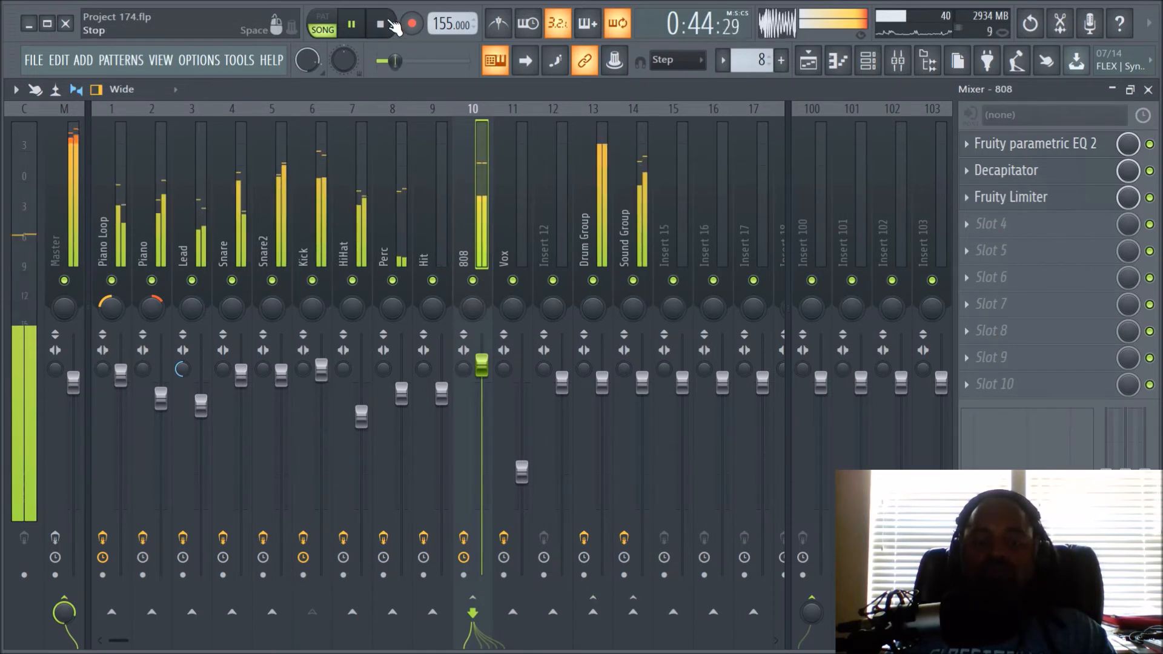
click(392, 23)
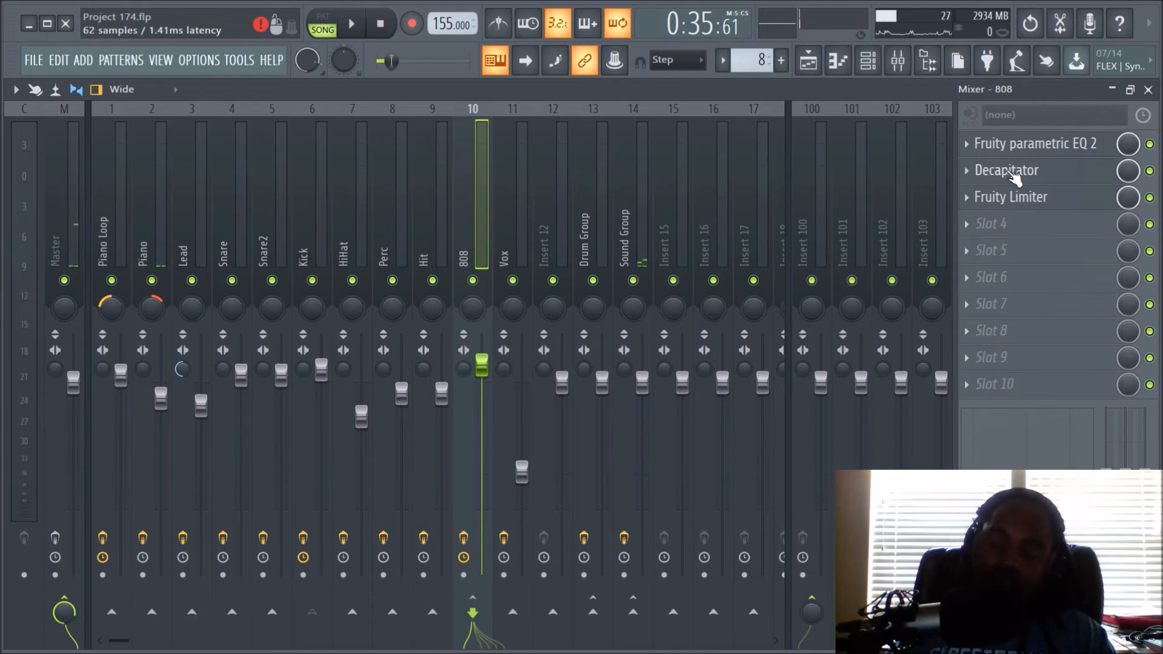
click(300, 229)
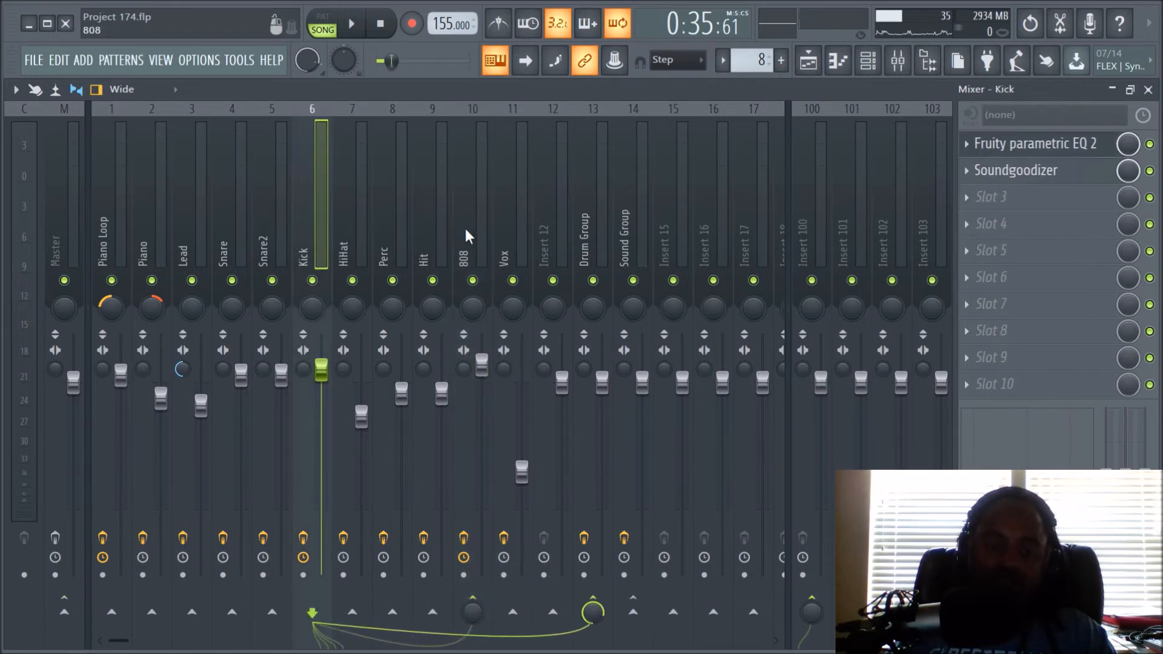
click(481, 228)
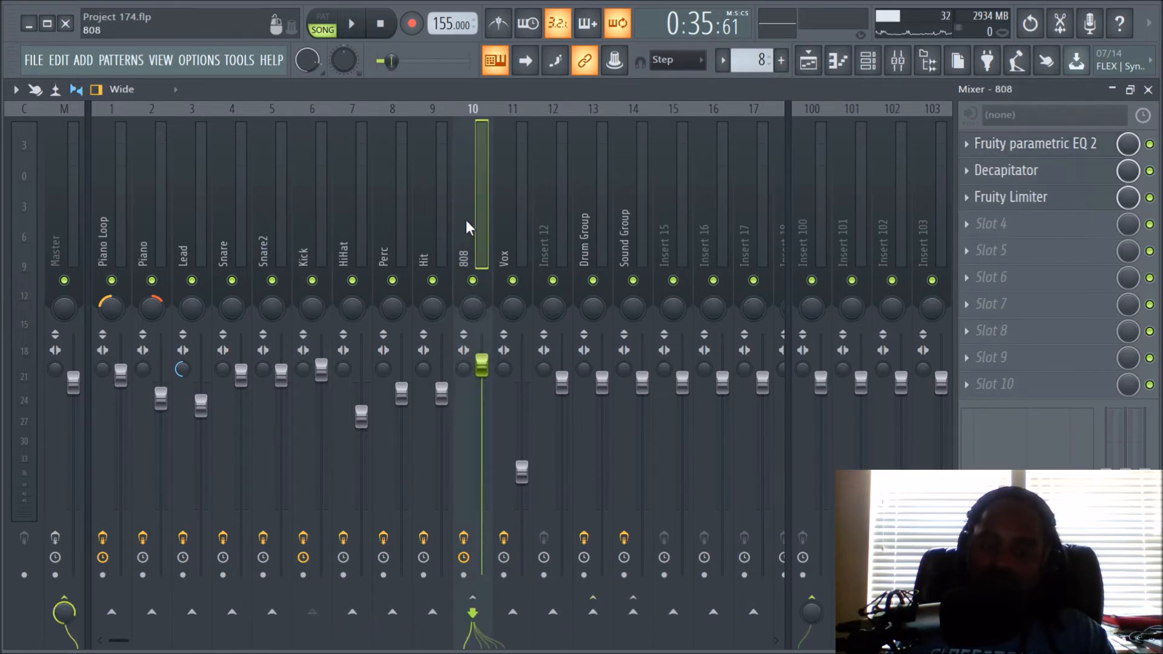
Step: Review the whole arrangement in the playlist, from Track 1 down to the Master volume automation clip at bar 129
click(807, 61)
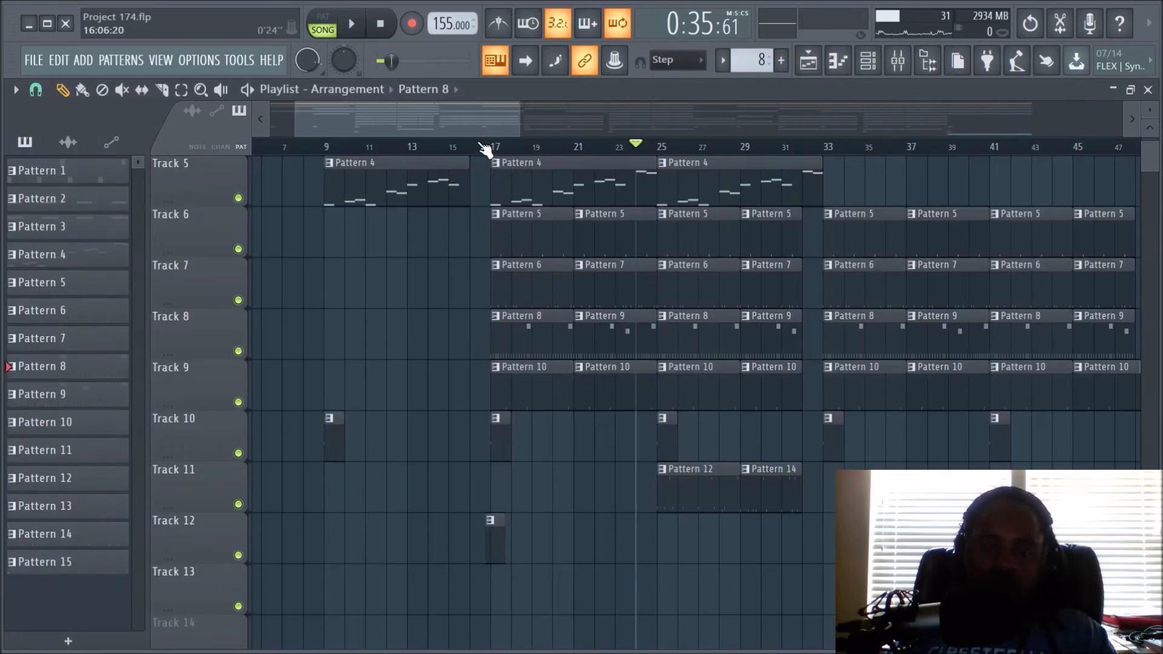
drag(480, 125, 590, 153)
scroll(591, 153, down, 2)
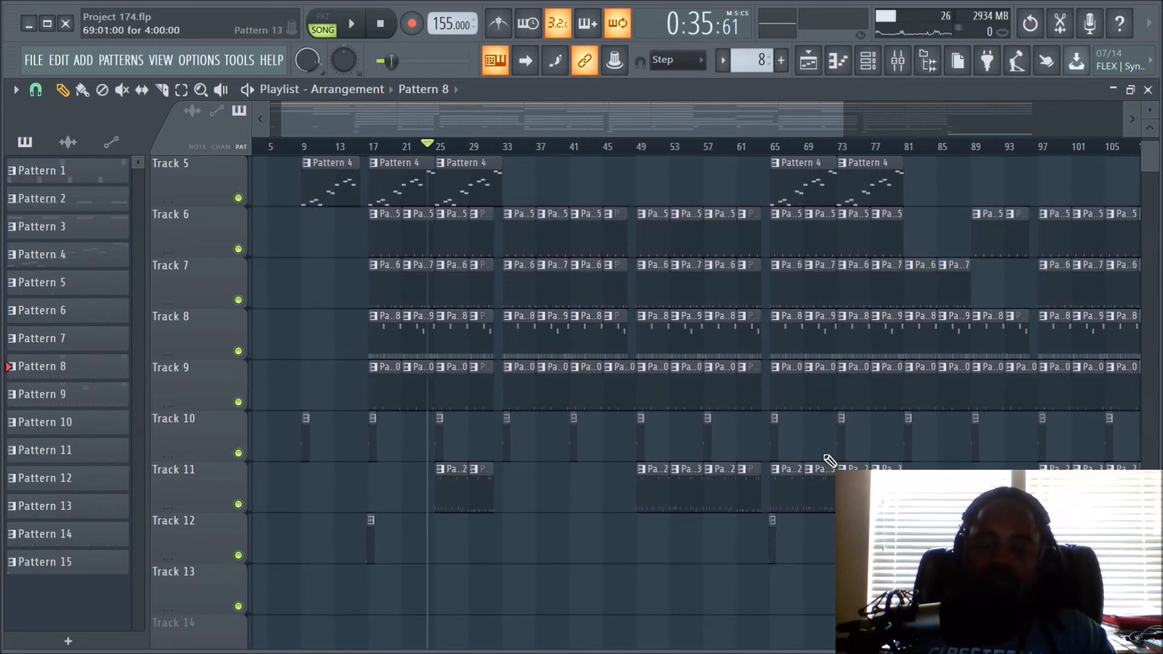
click(897, 59)
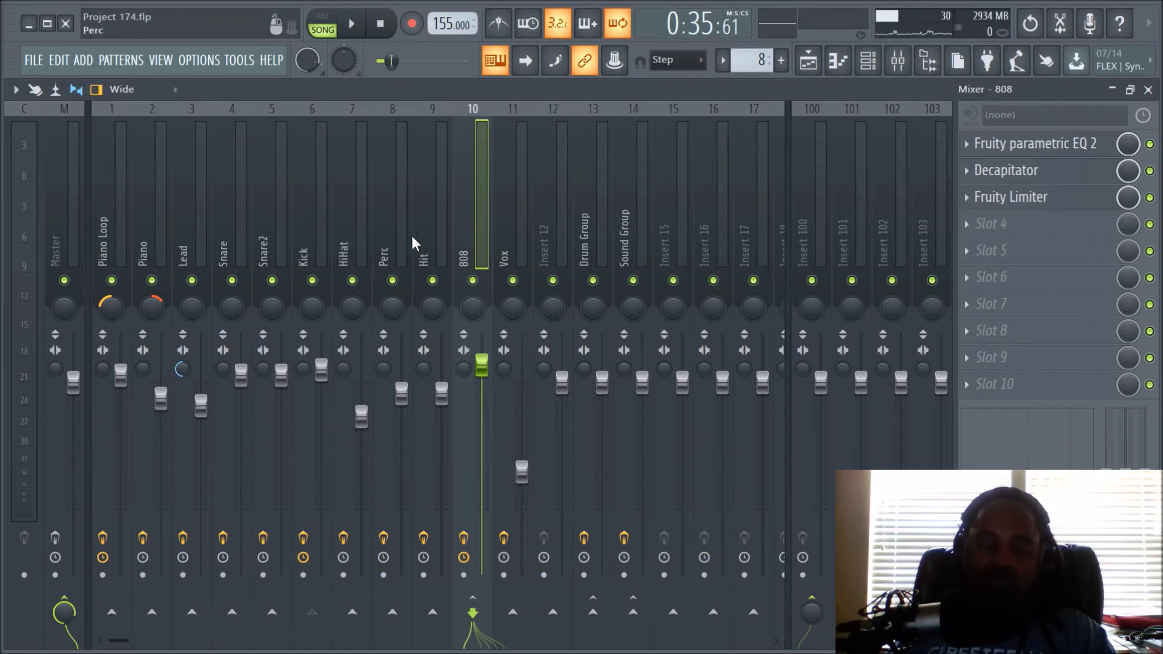
click(809, 61)
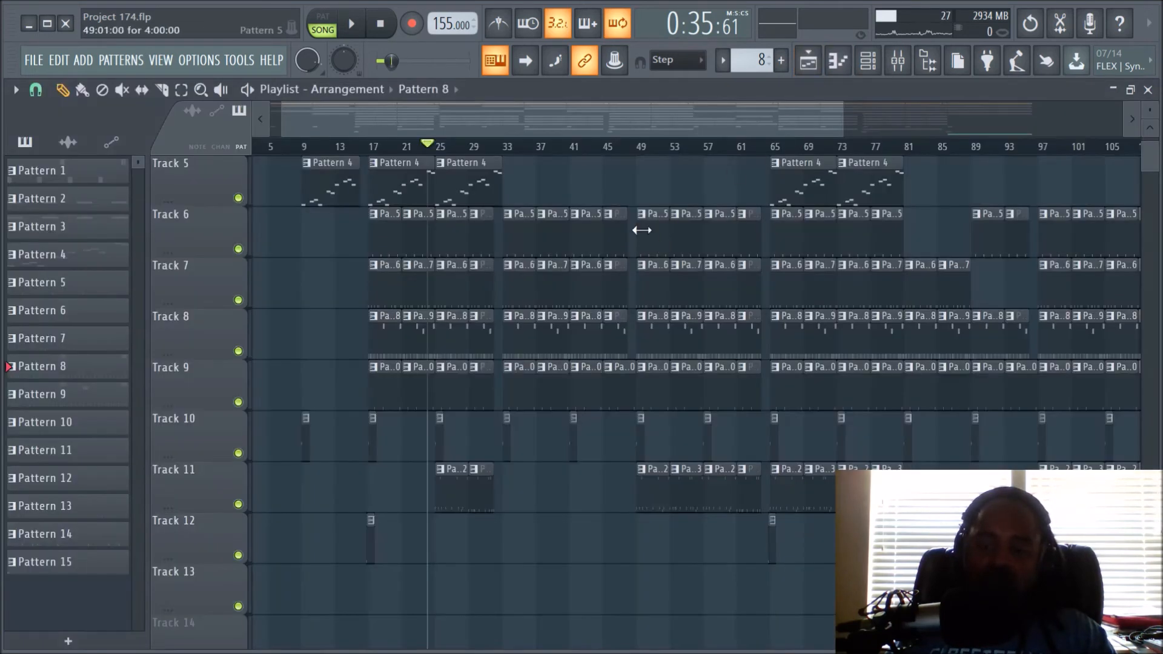
scroll(645, 152, down, 1)
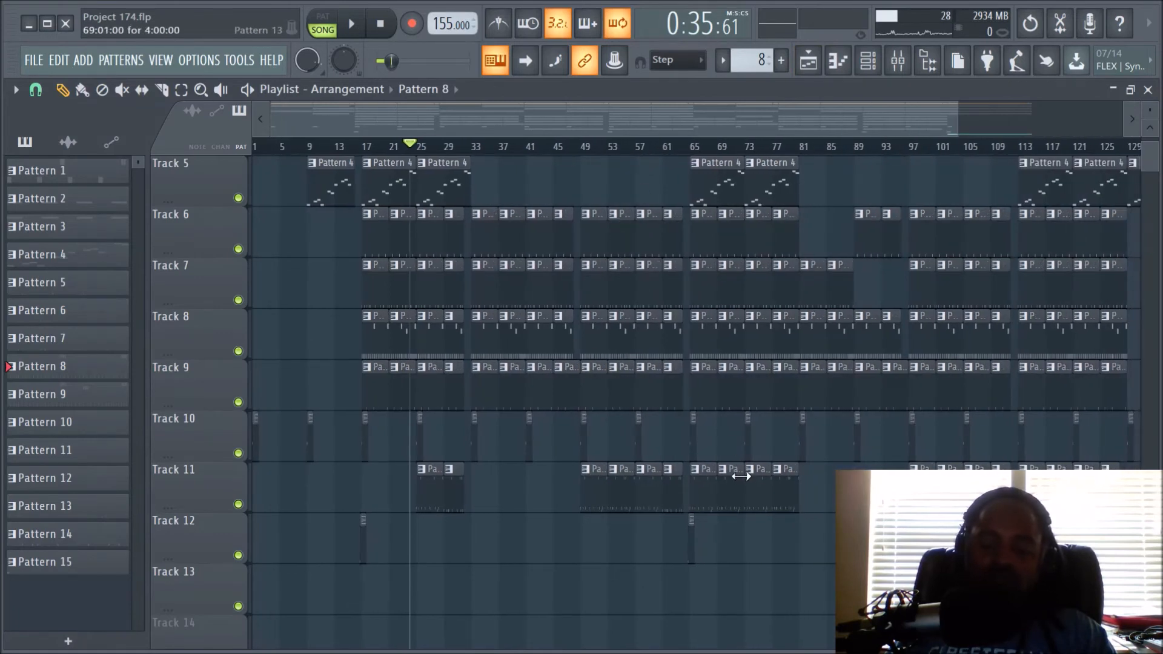
scroll(564, 230, up, 4)
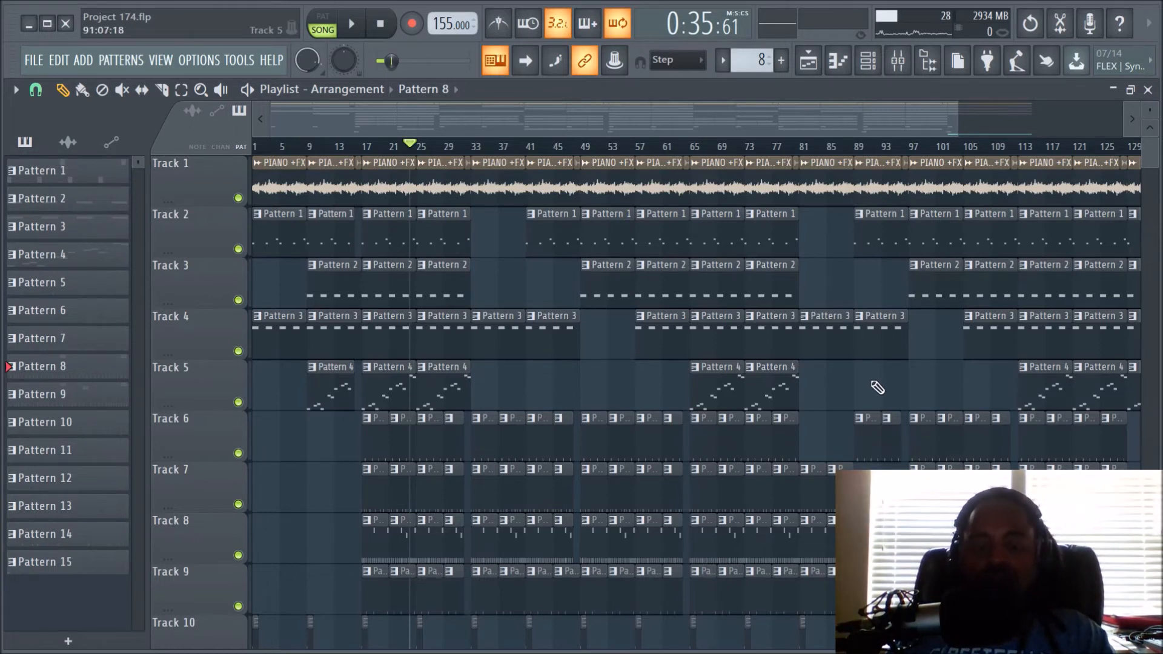
scroll(846, 148, down, 2)
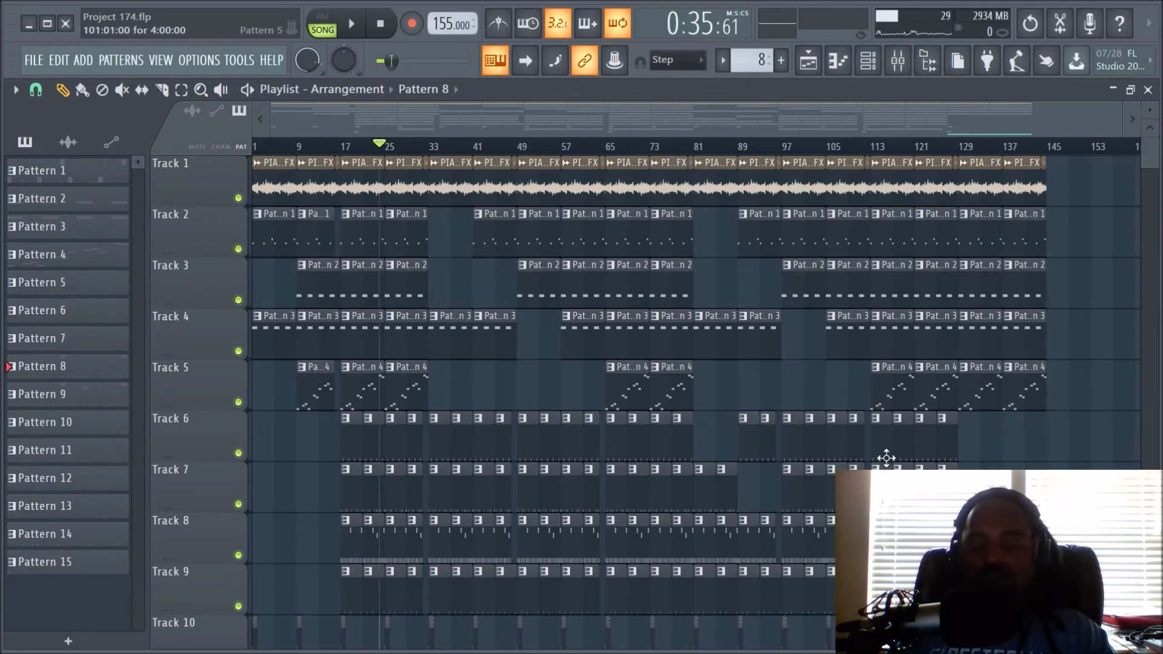
scroll(816, 445, down, 6)
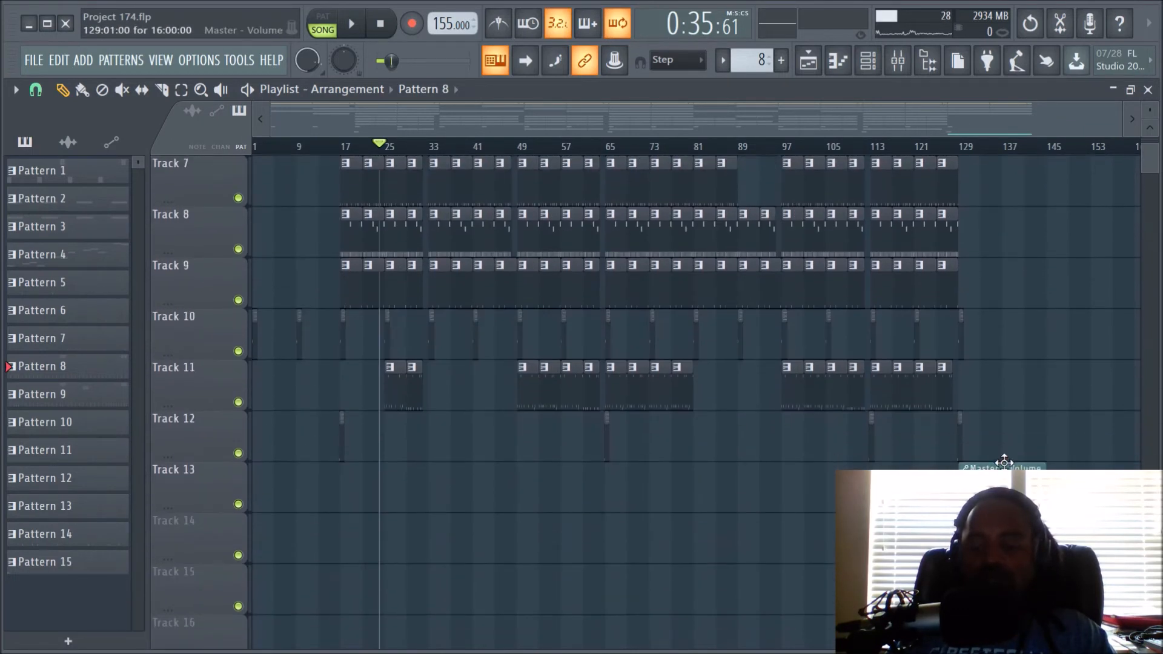
Step: Go through the mixer tracks from Piano Loop to 808 one by one to examine each effect chain
click(898, 60)
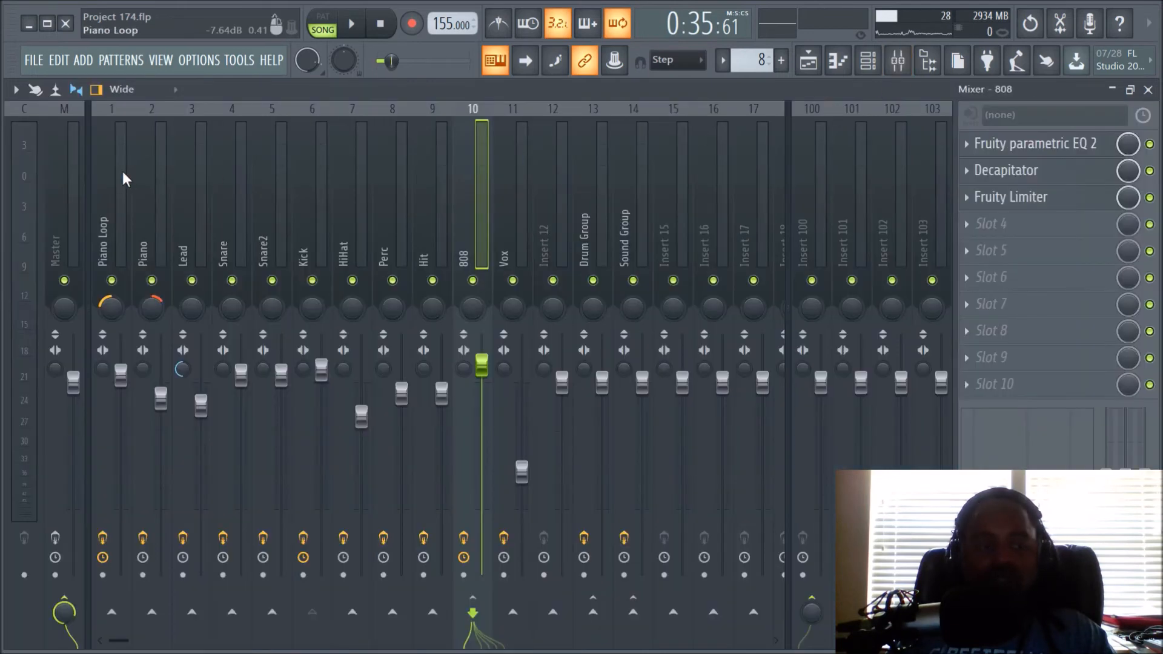
click(119, 212)
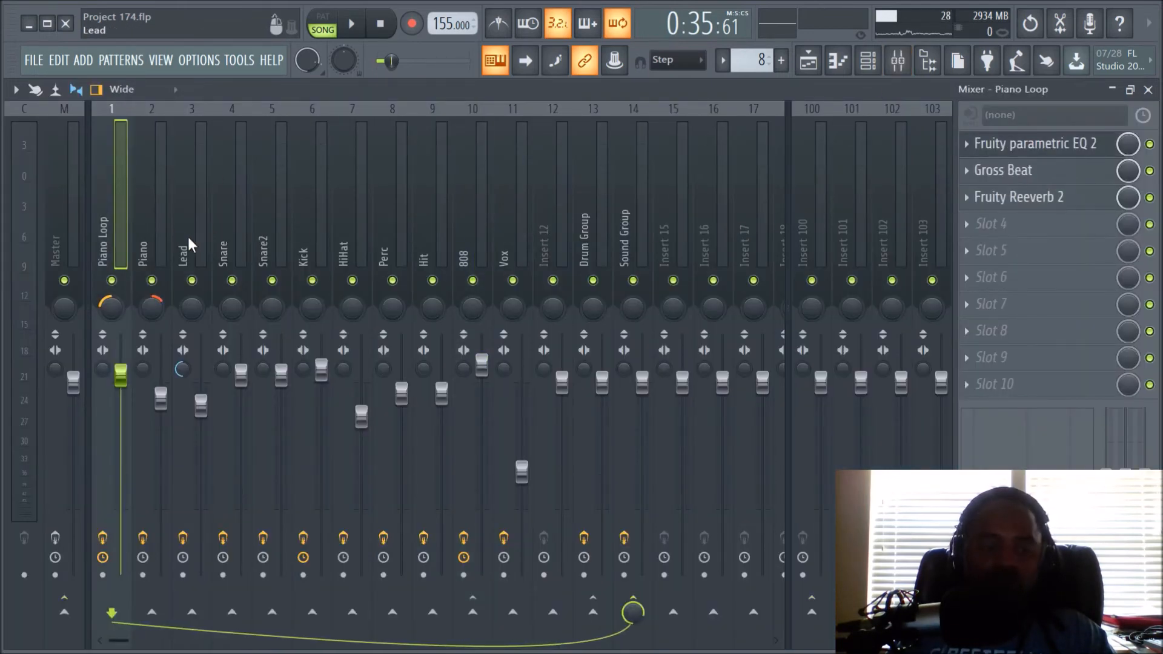
click(154, 216)
click(179, 221)
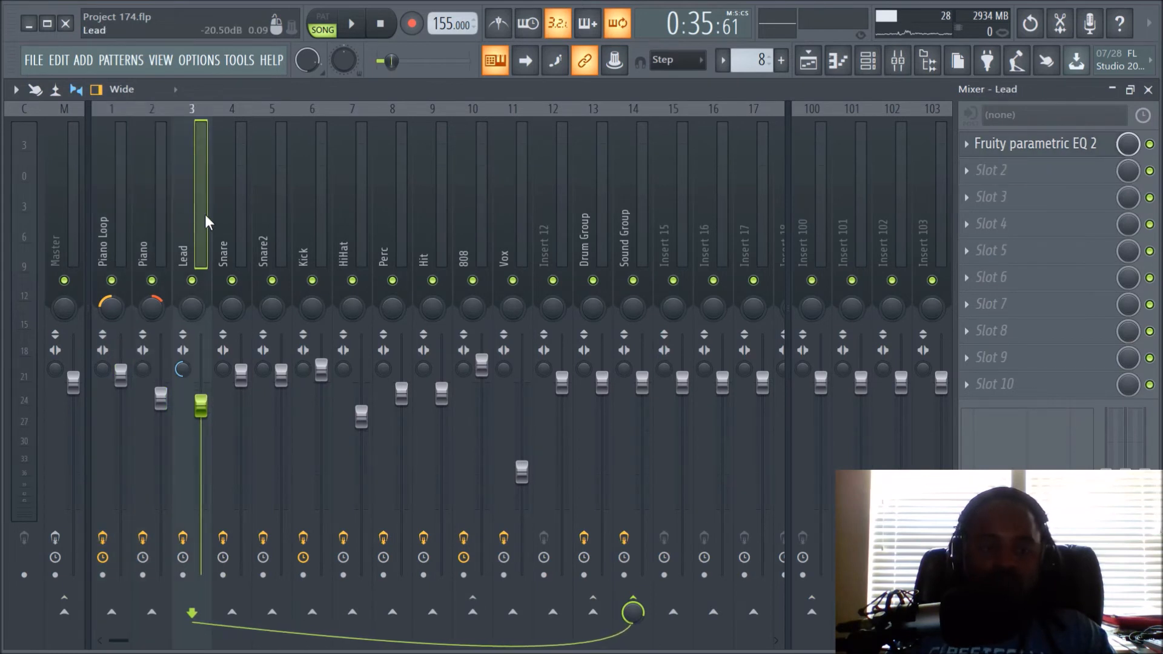
click(218, 221)
click(260, 219)
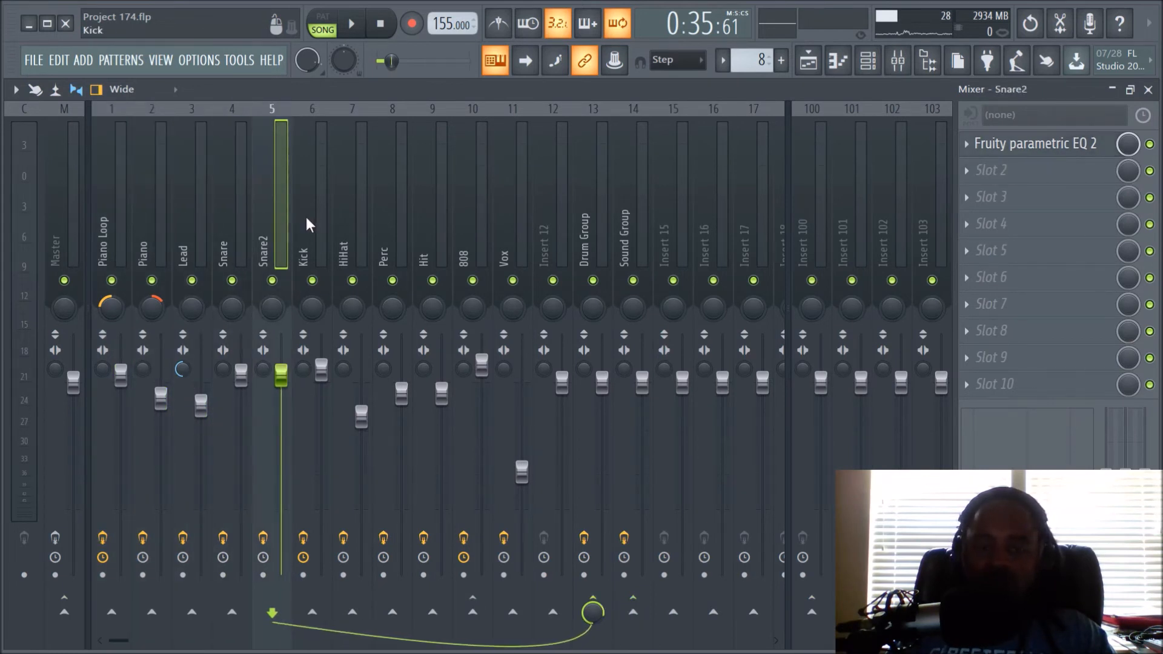
click(306, 218)
click(357, 226)
click(381, 230)
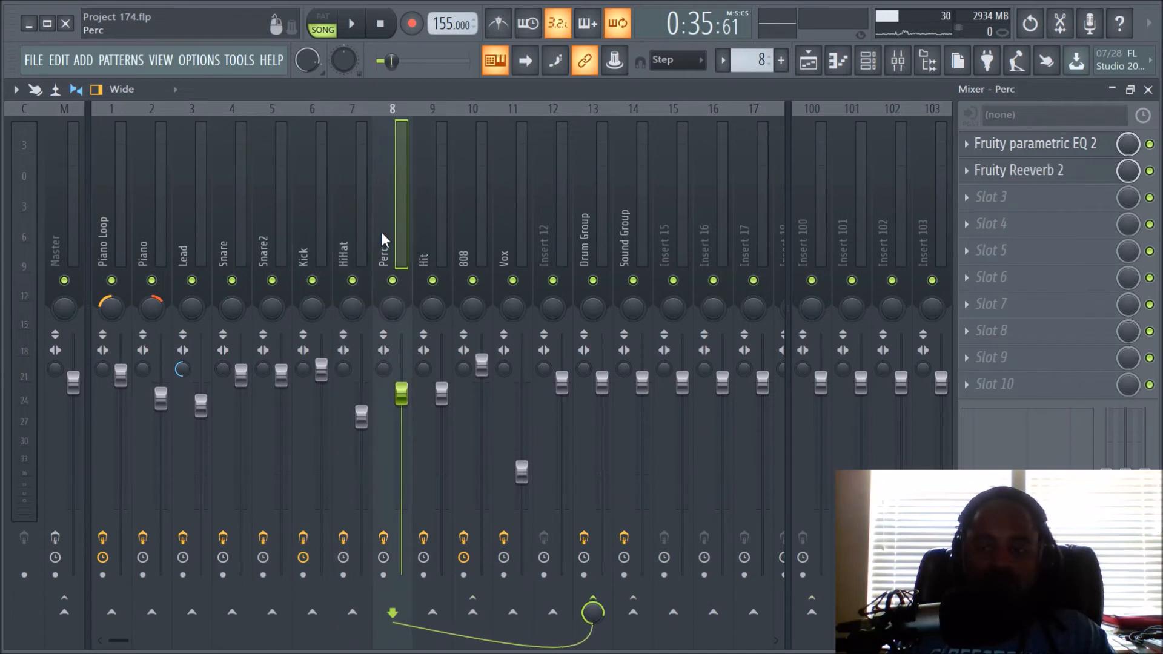
click(425, 225)
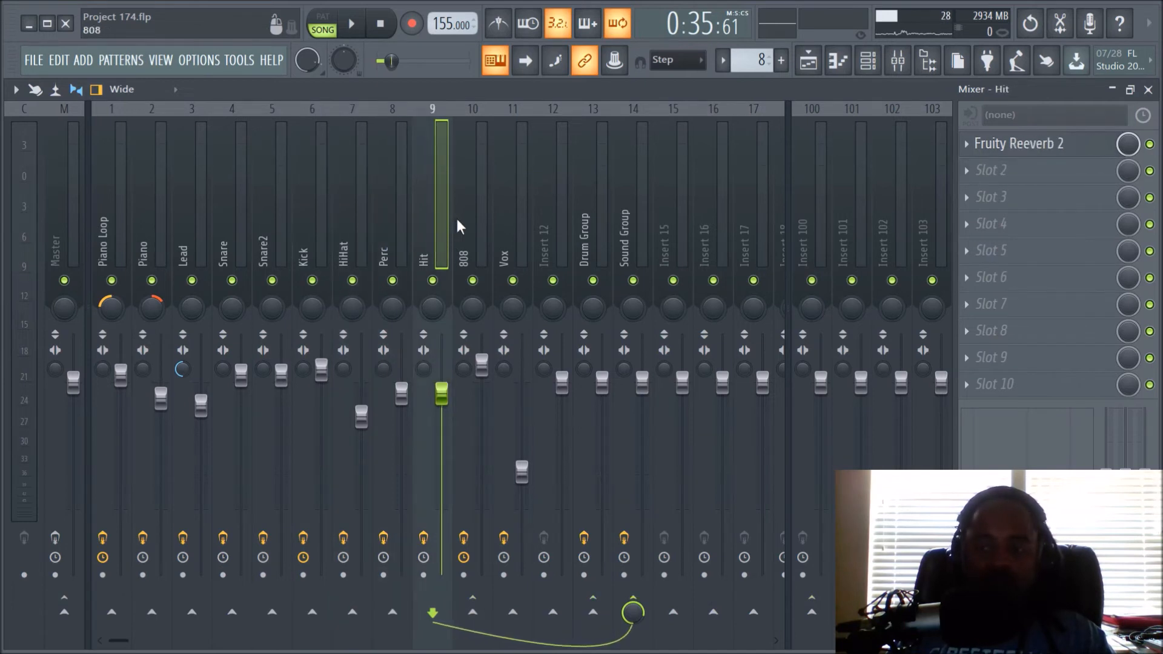
click(458, 226)
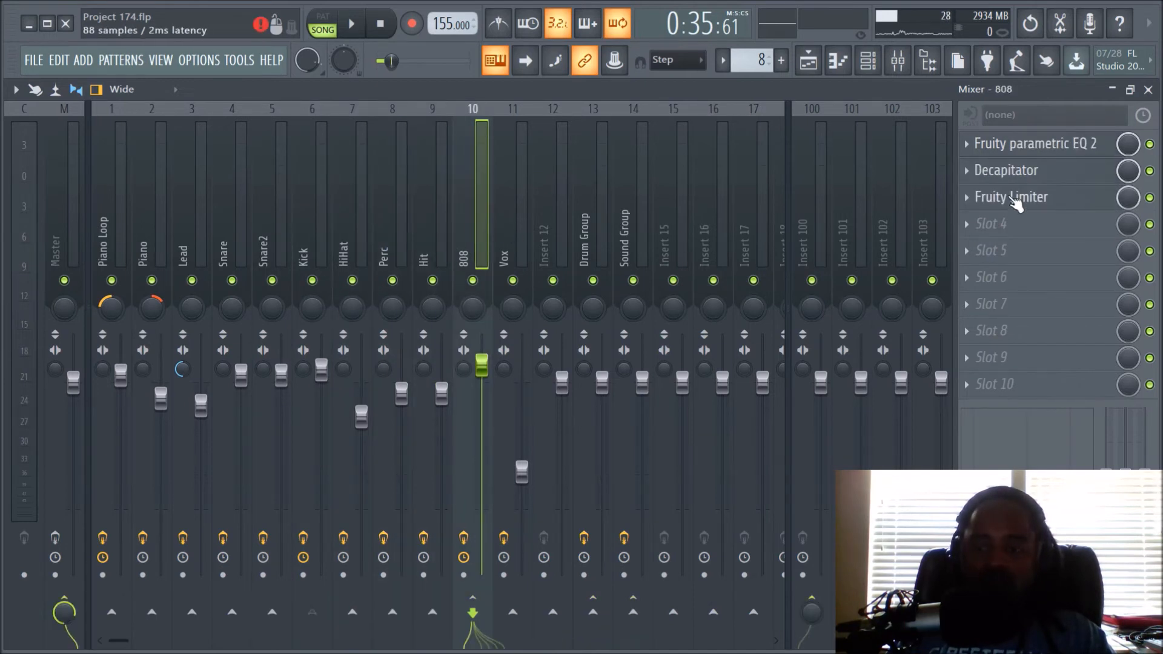
Step: Inspect the Fruity Fast Dist settings on the Vox mixer track and close the plugin
click(518, 228)
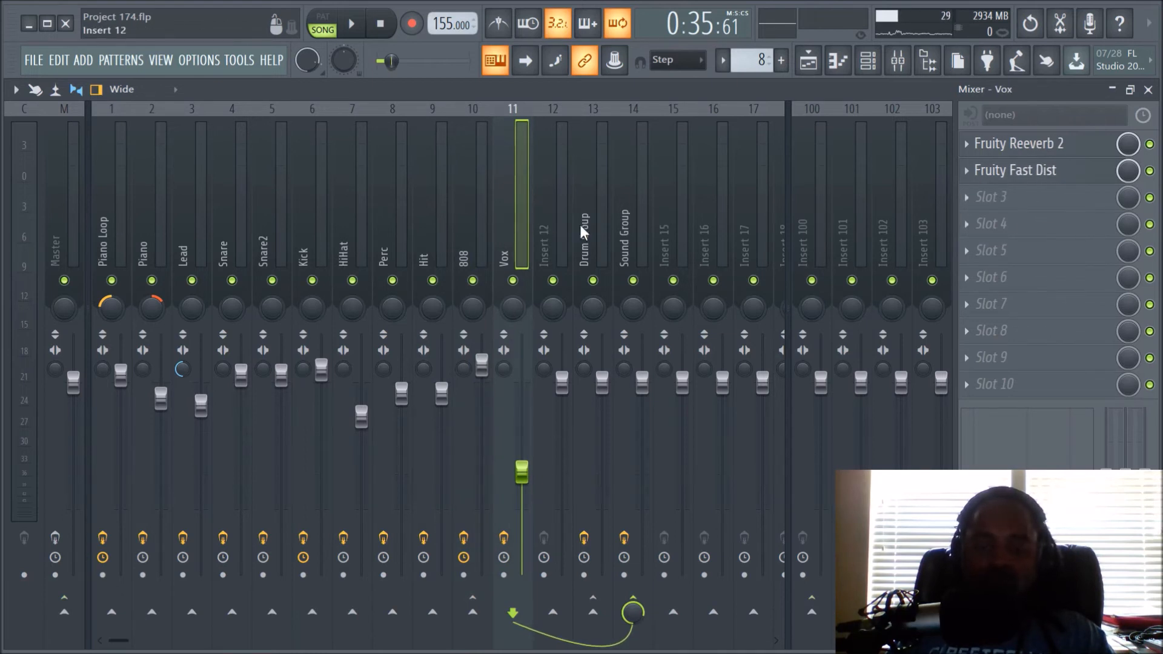
click(1057, 176)
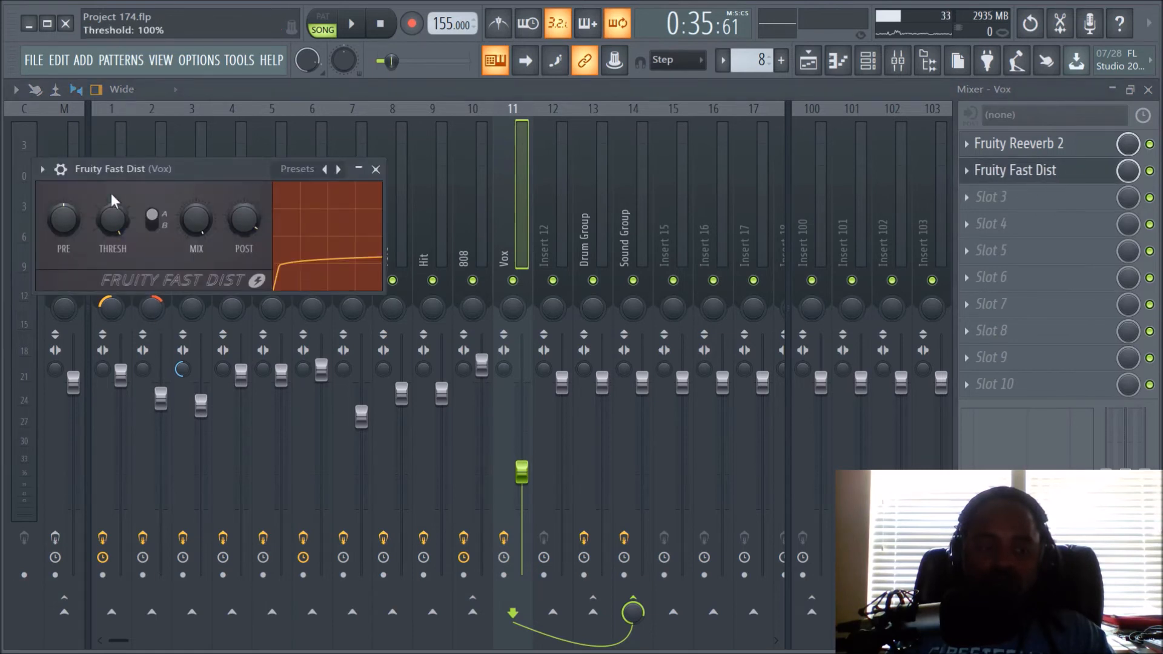
click(374, 170)
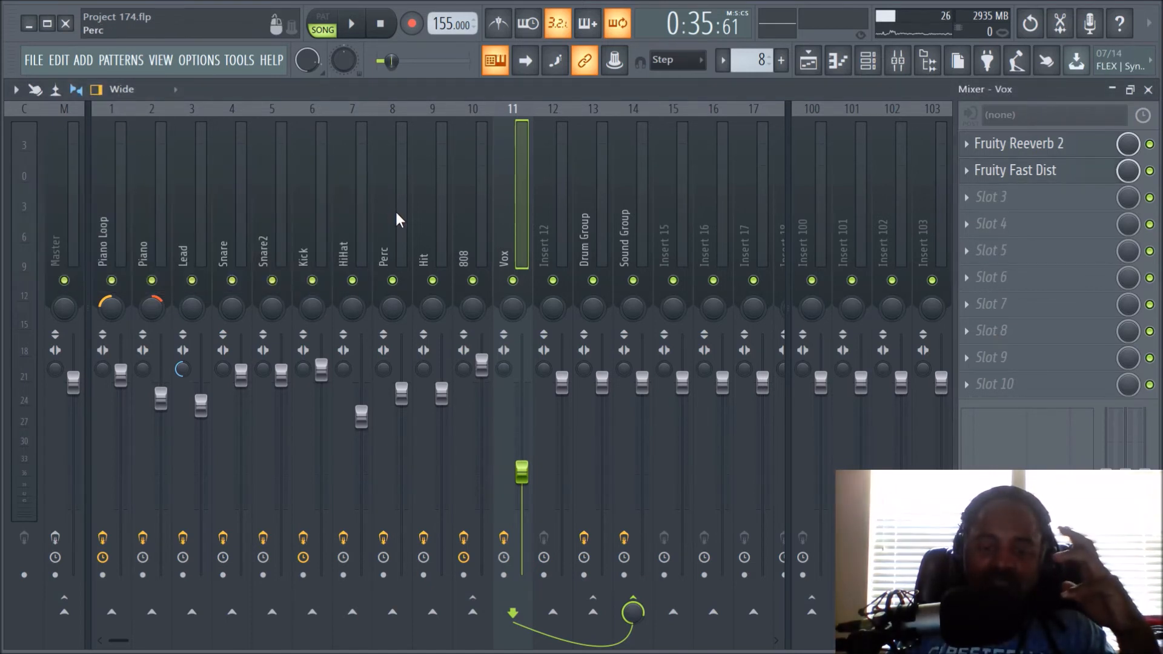
Step: Examine the effects on the Drum Group, Master and Sound Group mixer tracks
click(579, 174)
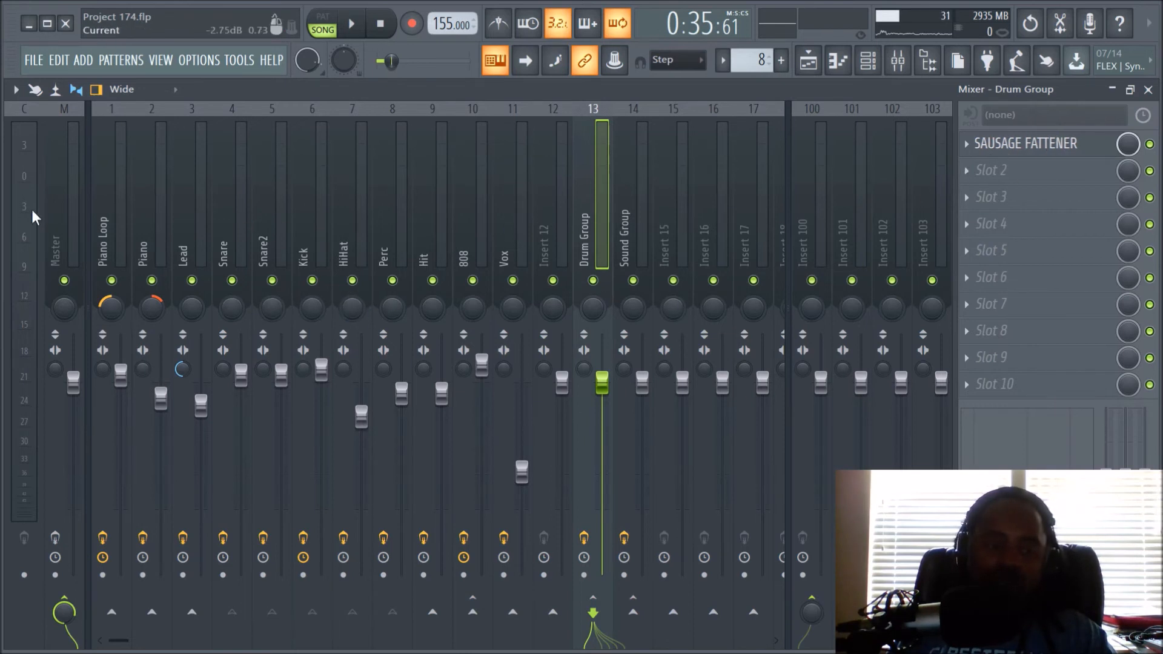
click(61, 214)
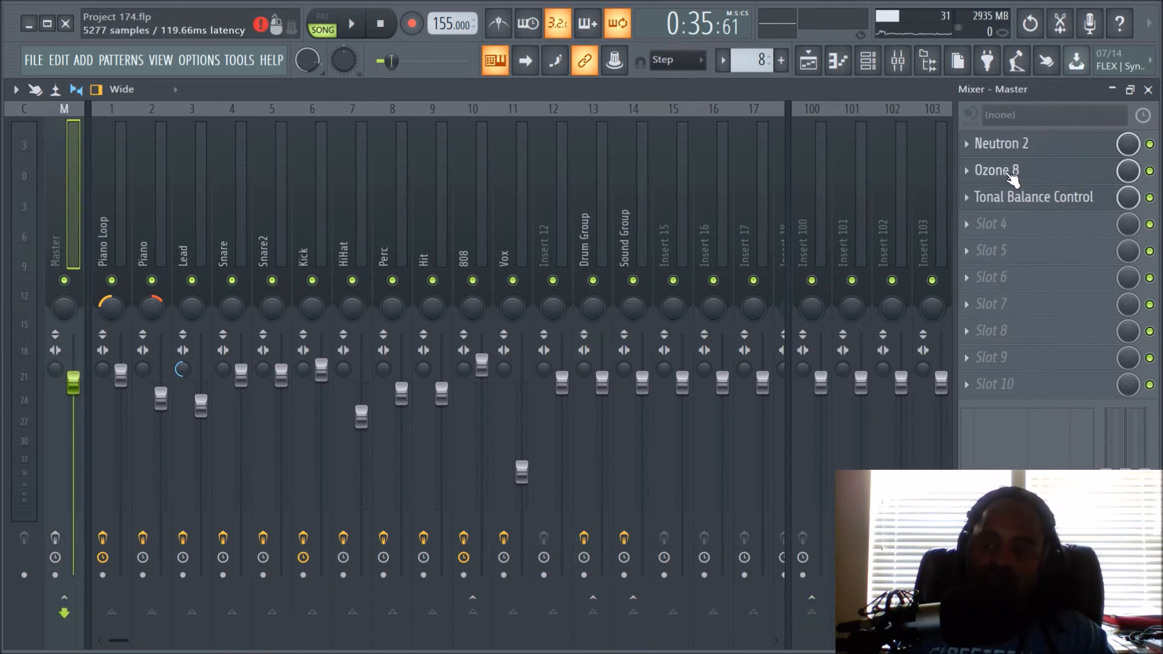
click(597, 183)
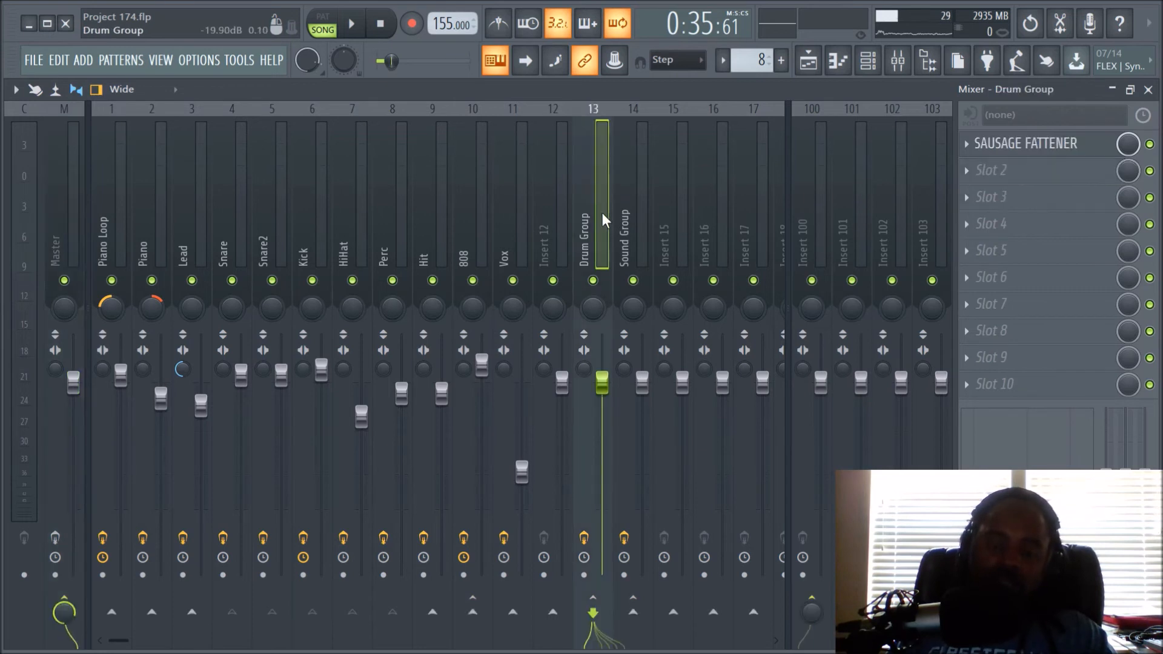
click(618, 202)
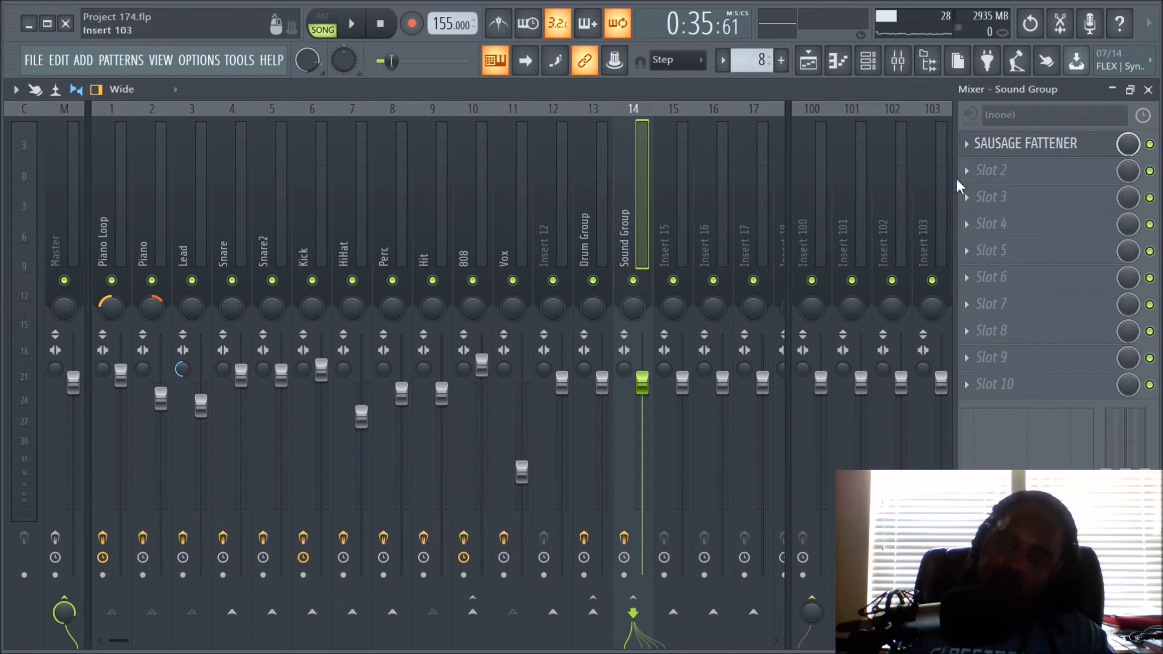
Step: Return to the playlist, move the song position to the very beginning and play the full arrangement
click(809, 61)
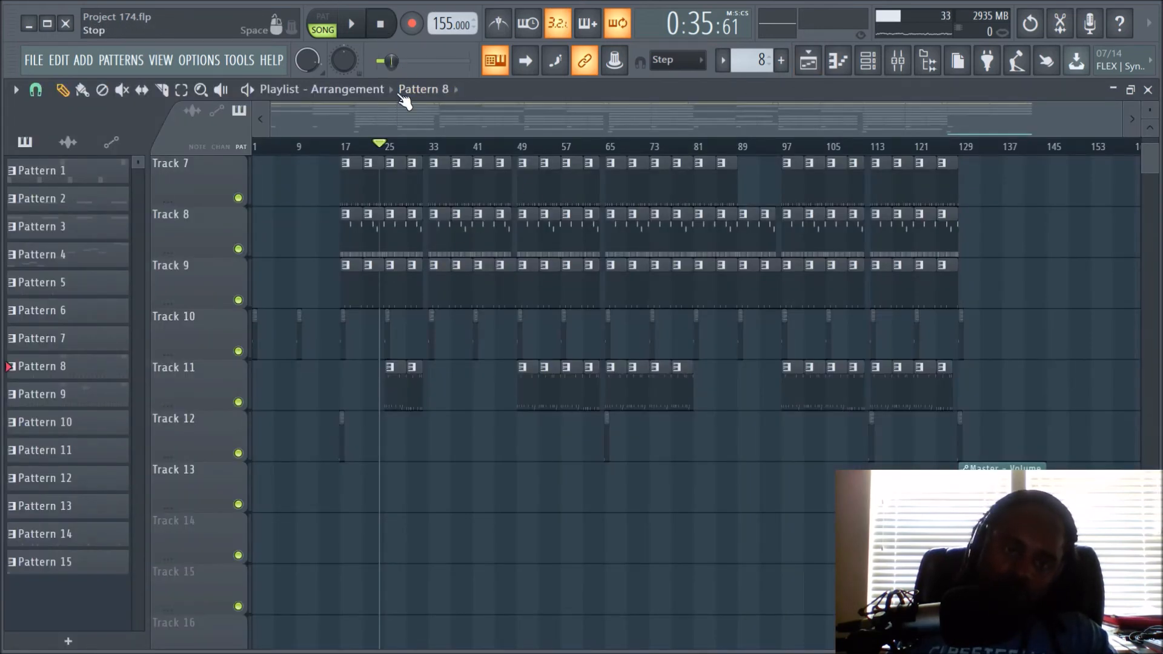
drag(393, 61, 376, 60)
scroll(400, 219, up, 4)
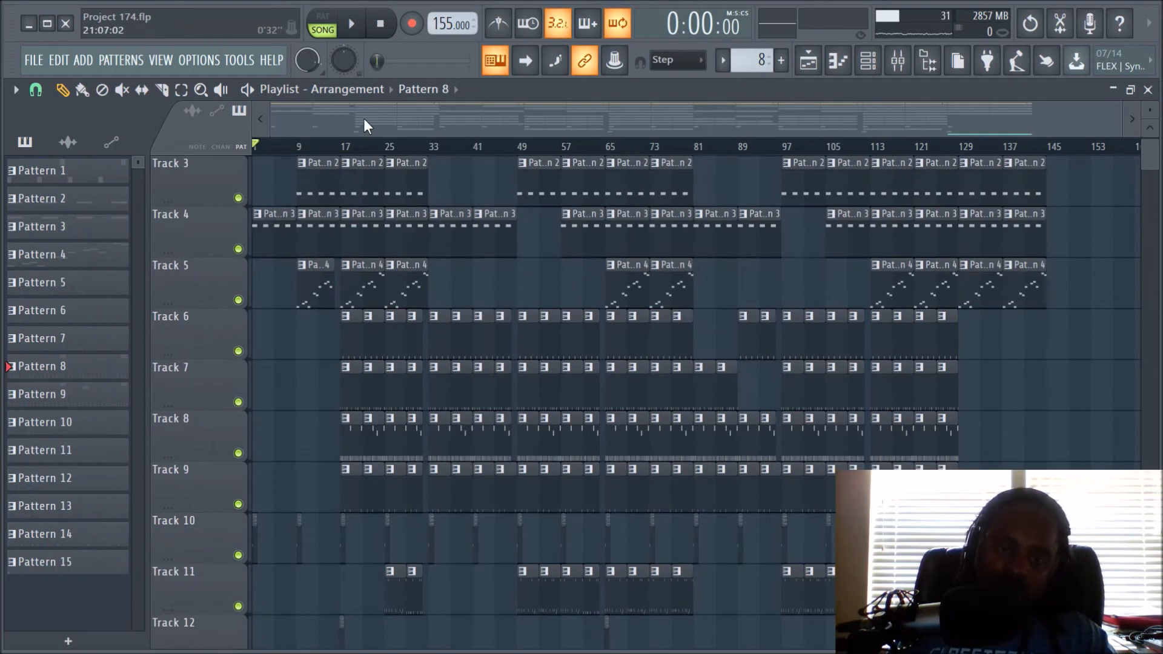
click(362, 32)
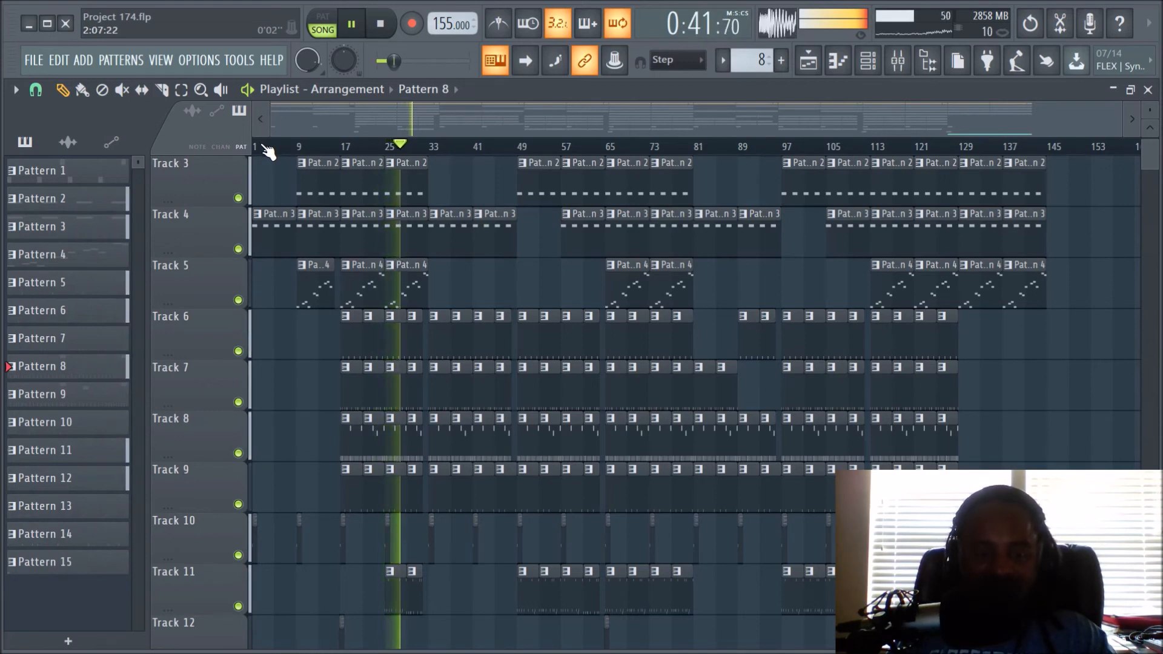
scroll(545, 309, up, 2)
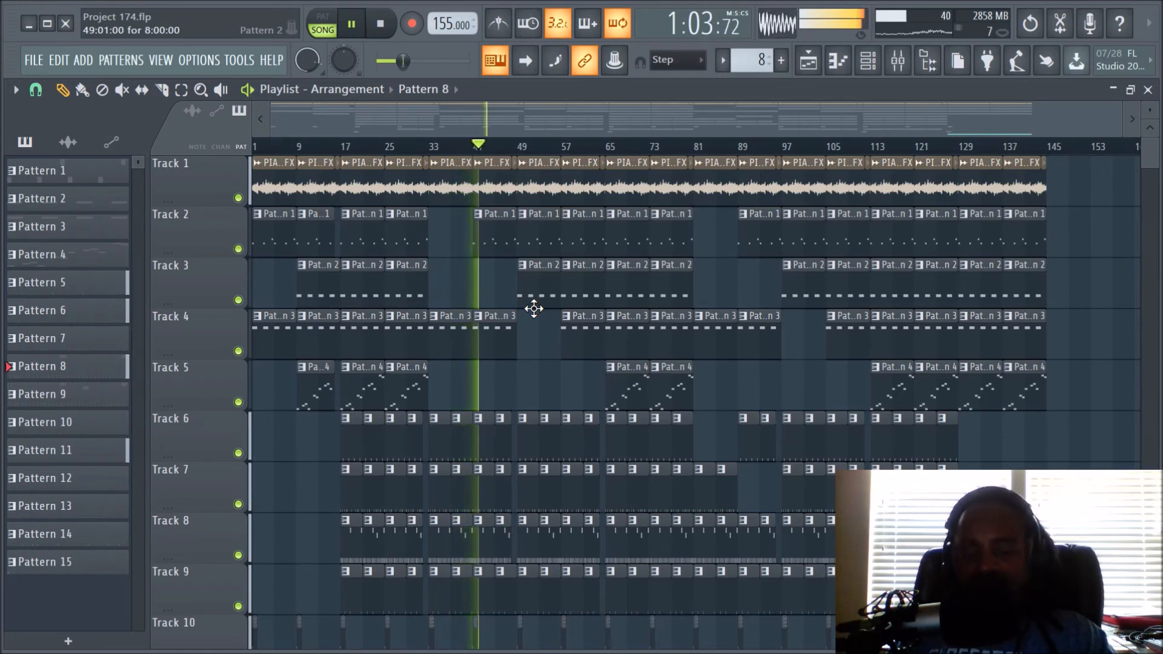
Step: Check the levels of all mixer tracks while the song plays and return to the playlist
click(898, 60)
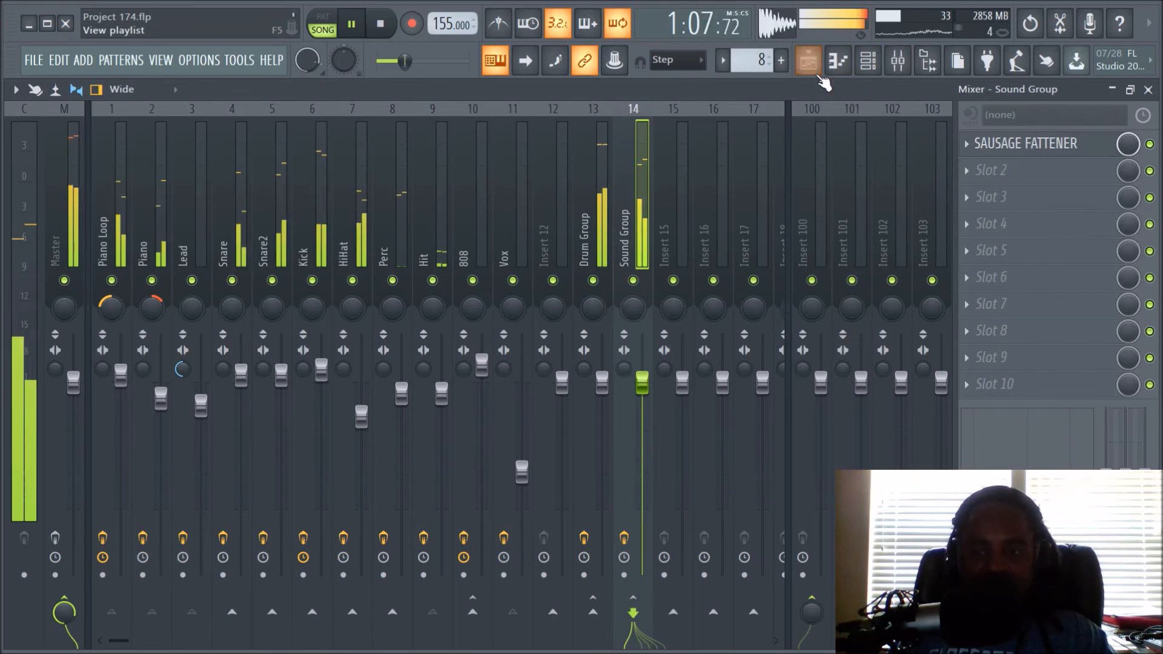
click(808, 60)
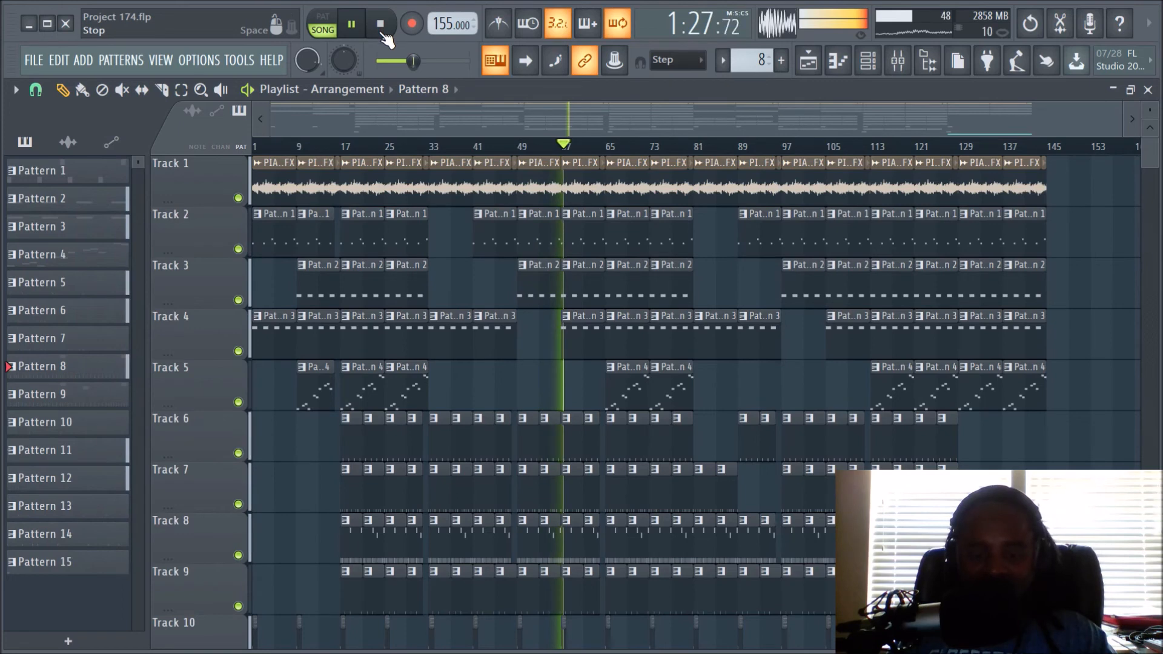
Step: Stop the song playback and show the whole arrangement in the playlist from its beginning
scroll(586, 394, down, 3)
scroll(511, 227, up, 3)
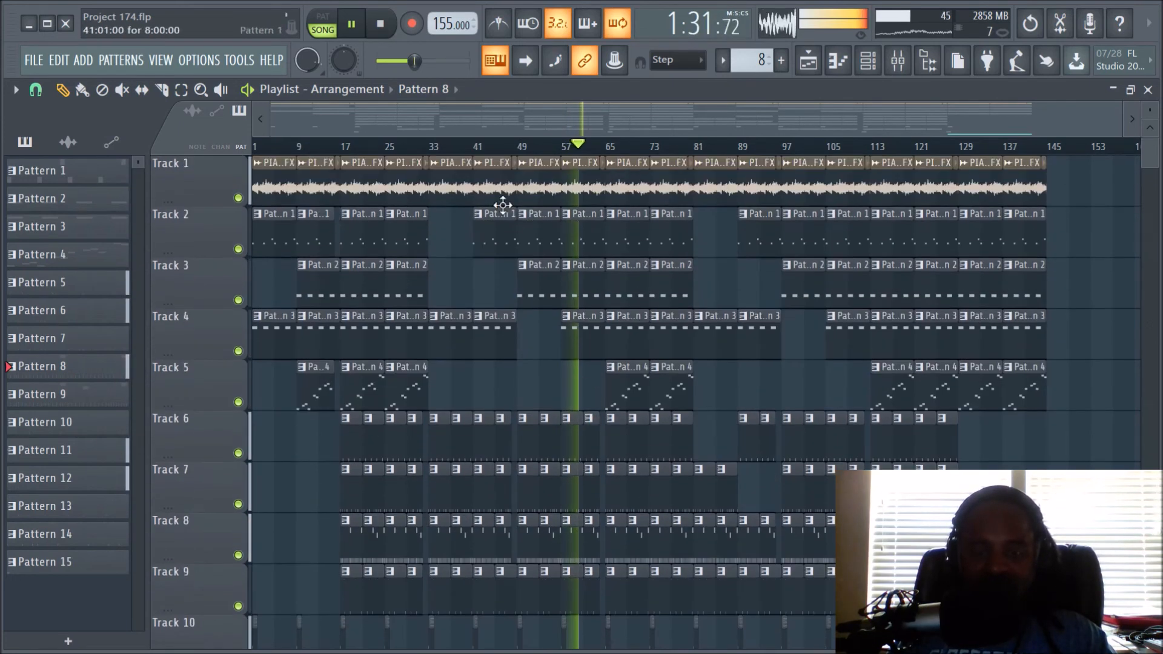
scroll(503, 151, up, 3)
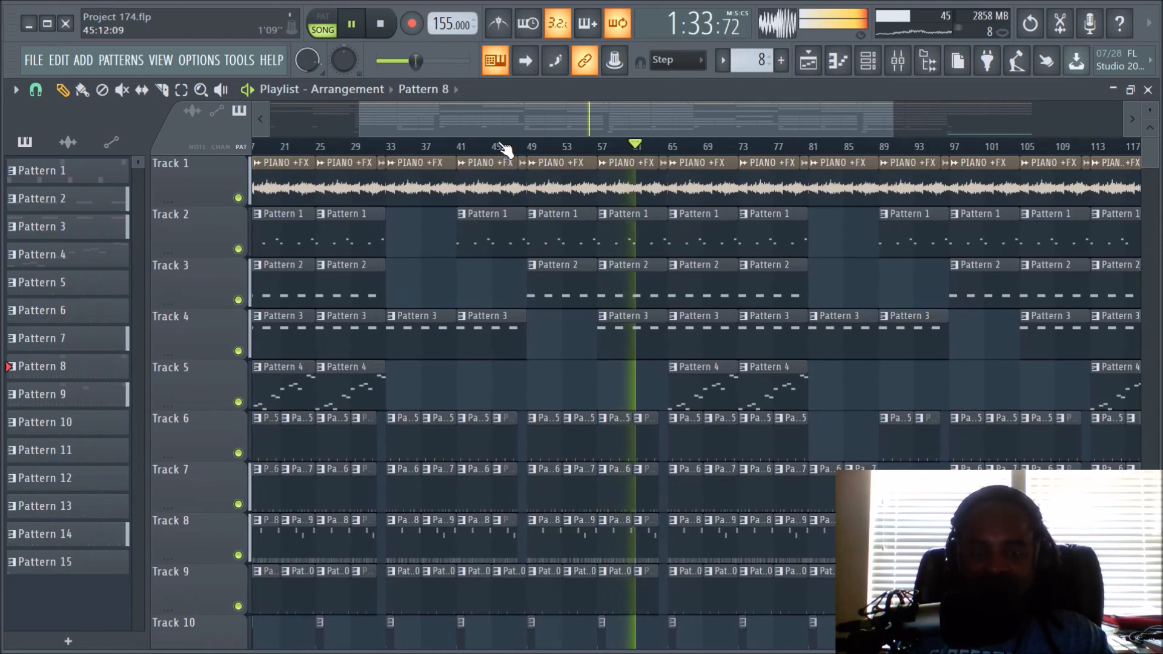
click(381, 25)
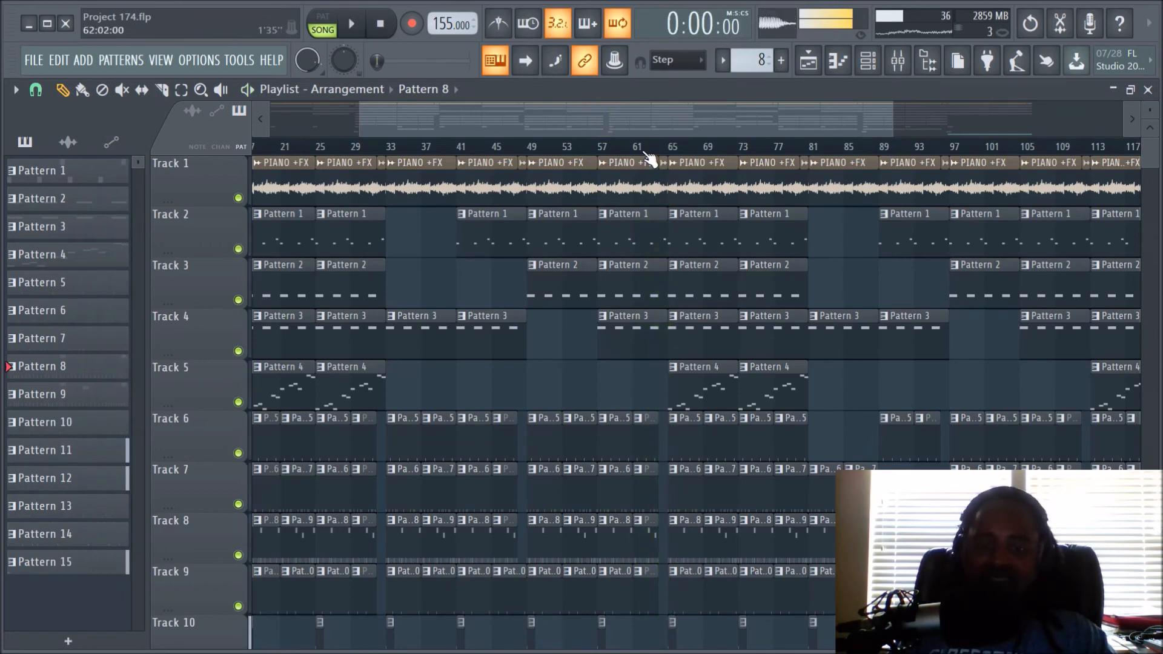
scroll(646, 156, down, 2)
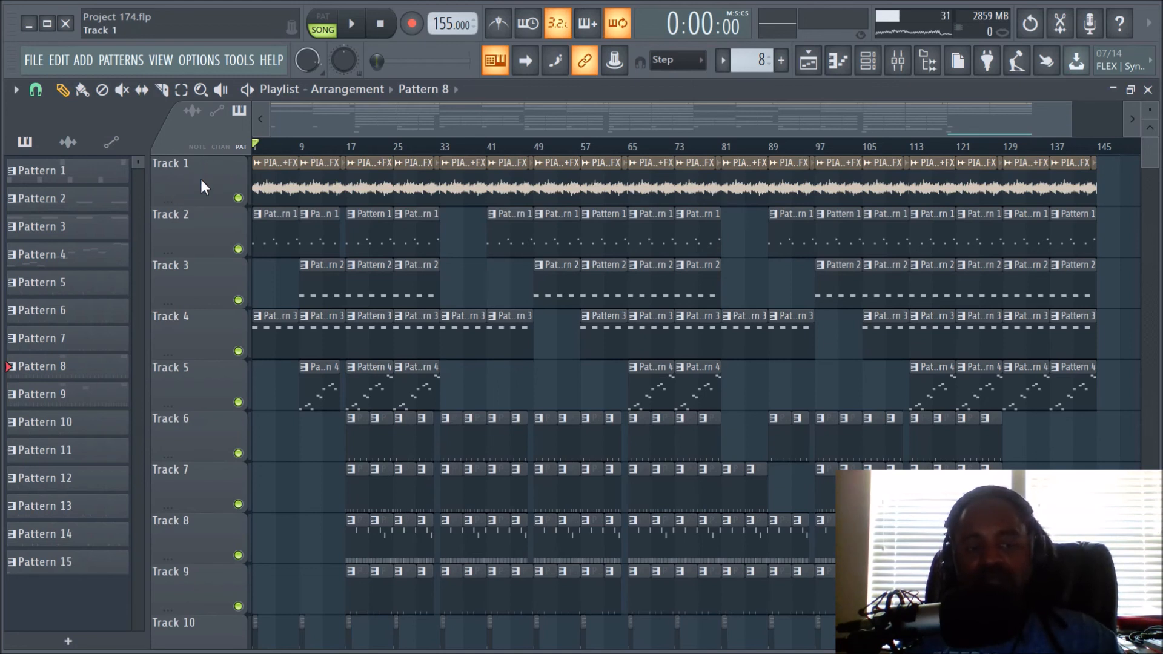
Step: Look at the playlist's snap-to-grid options and close the list
click(36, 90)
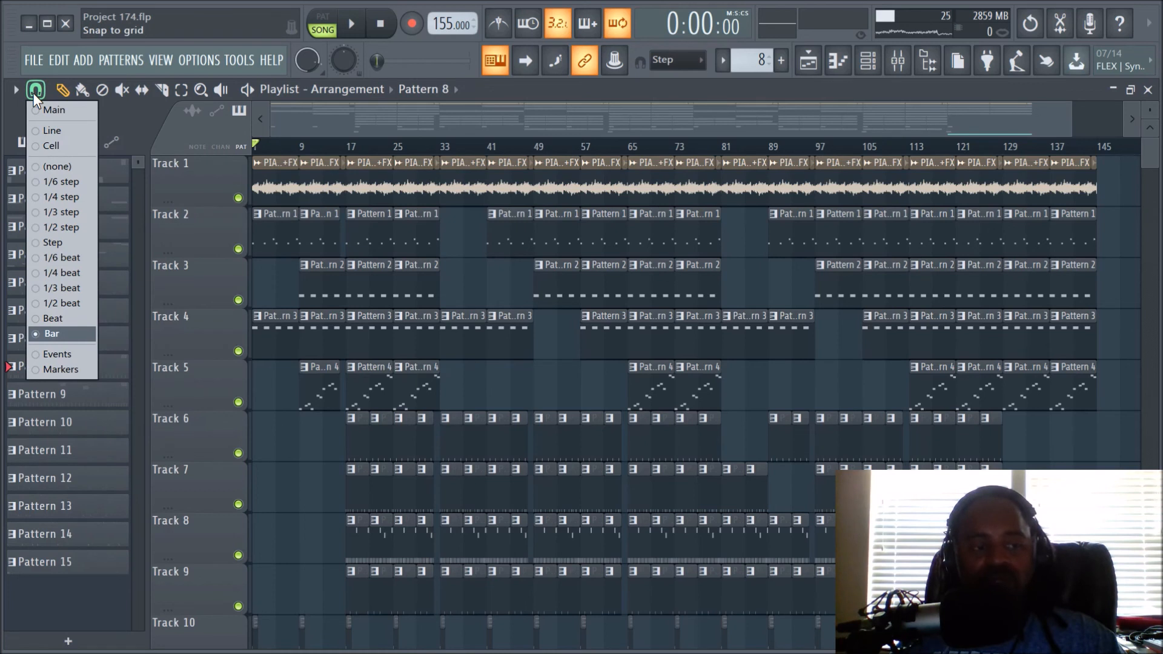
click(143, 120)
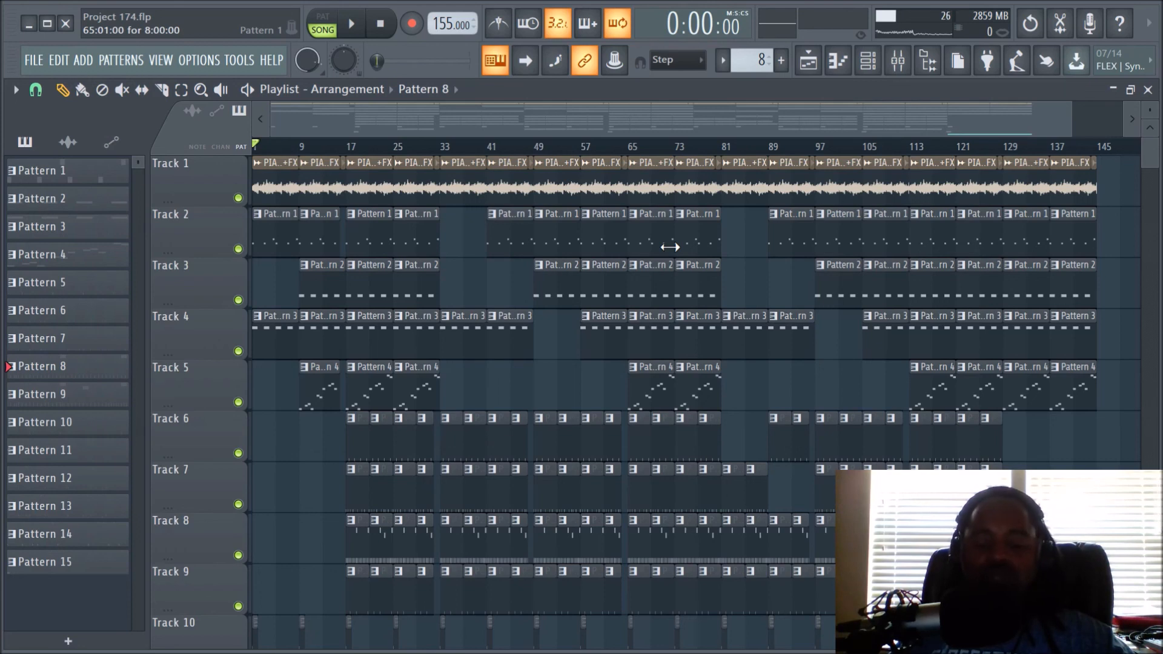
Step: Open the Pattern 14 clip on Track 11 near bar 109 in the piano roll and examine its low 808 notes
scroll(669, 246, down, 4)
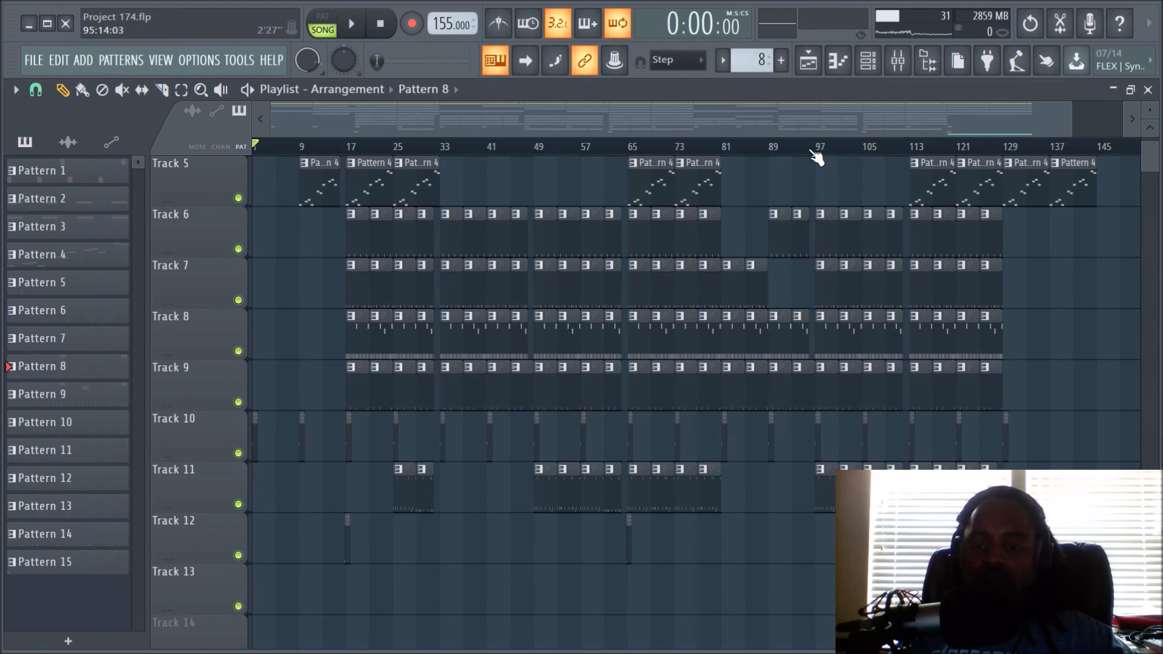
scroll(817, 156, up, 4)
scroll(830, 345, down, 1)
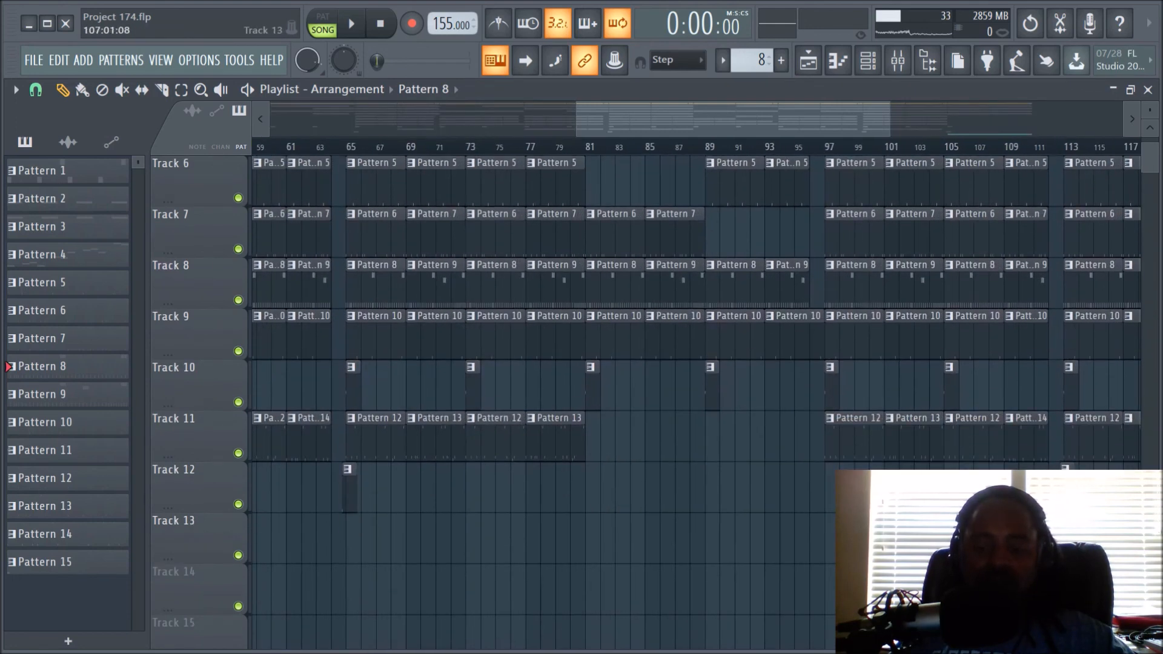
double_click(1033, 440)
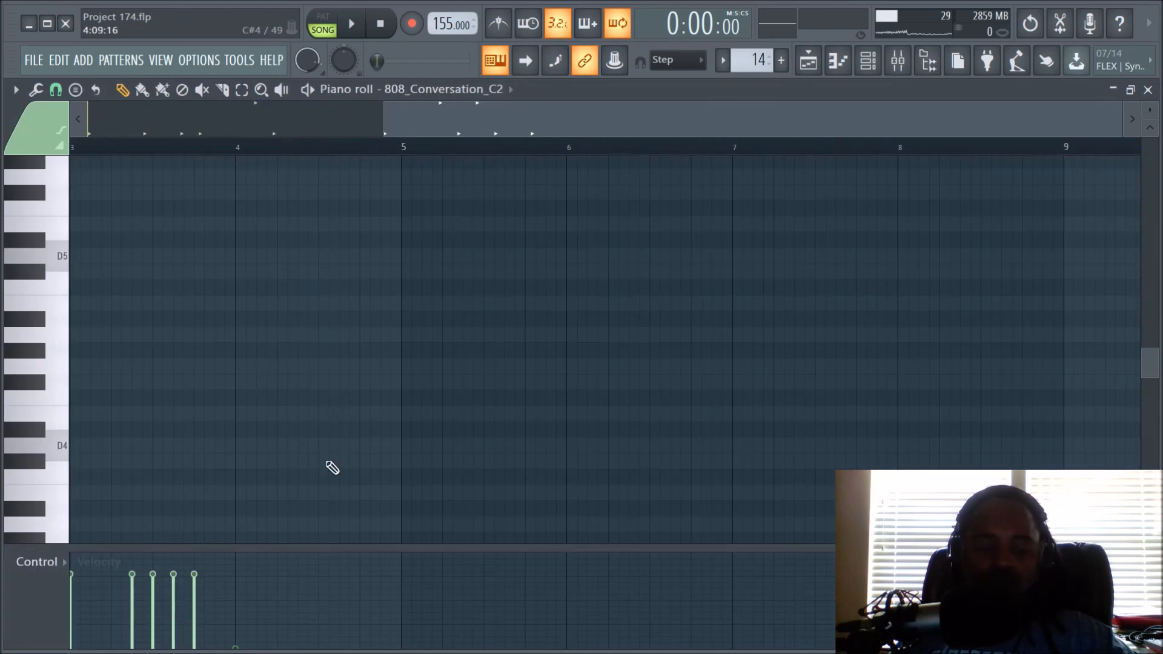
scroll(449, 228, down, 5)
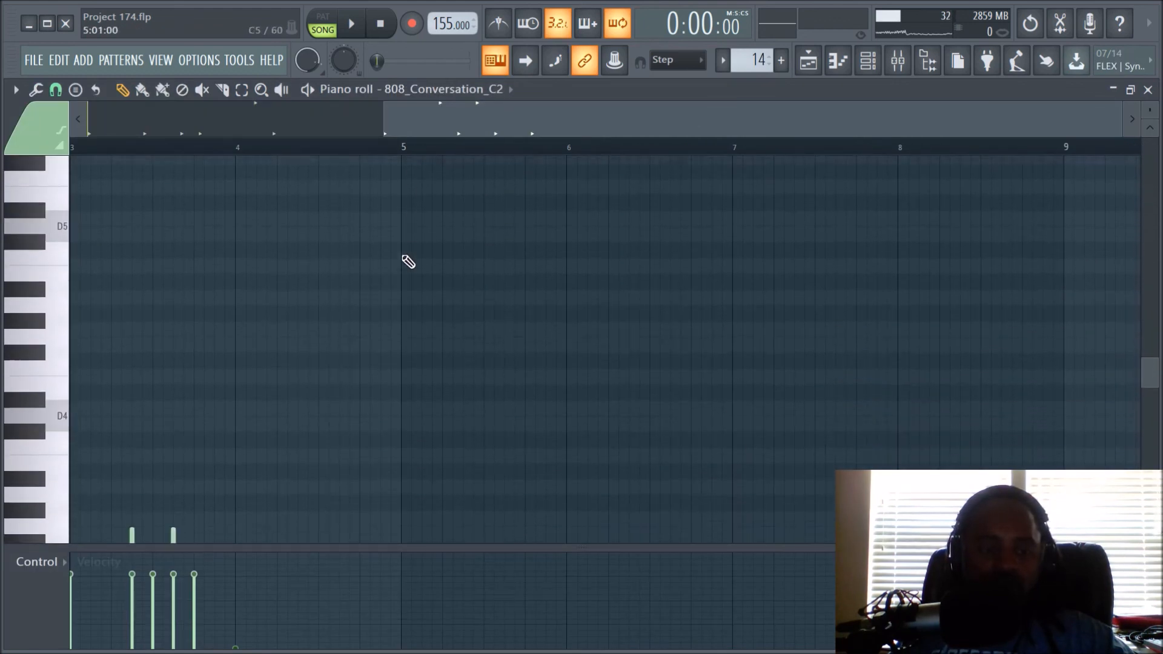
scroll(372, 340, down, 3)
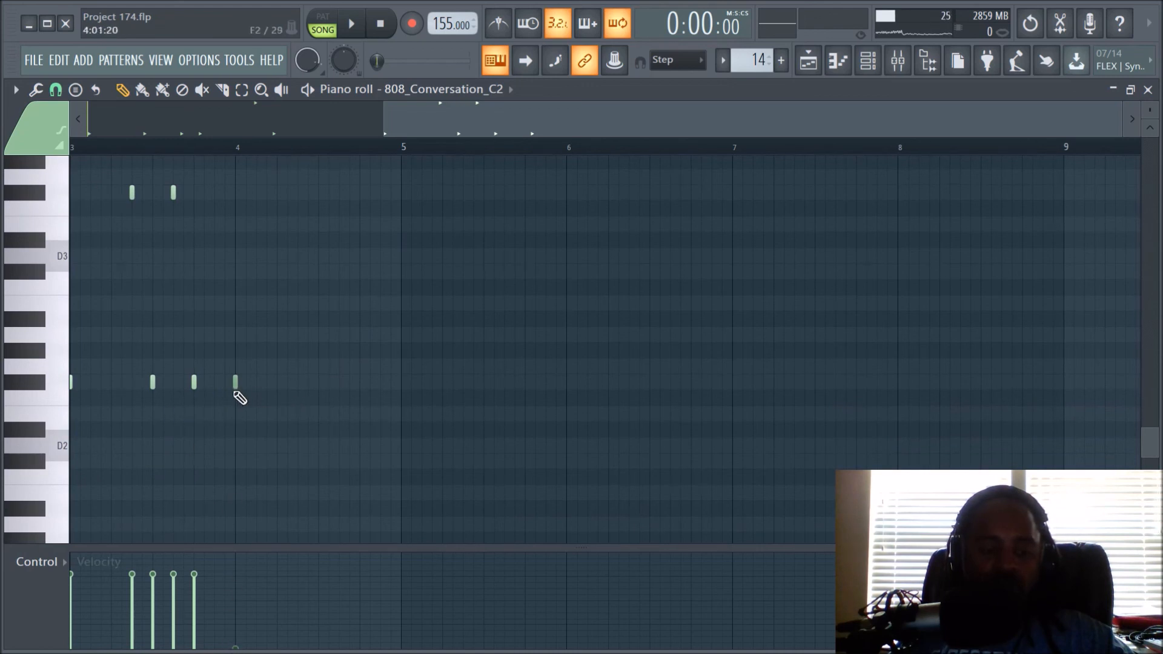
Step: Return from the piano roll to the playlist and look over the arrangement's tracks
click(809, 60)
scroll(704, 144, down, 5)
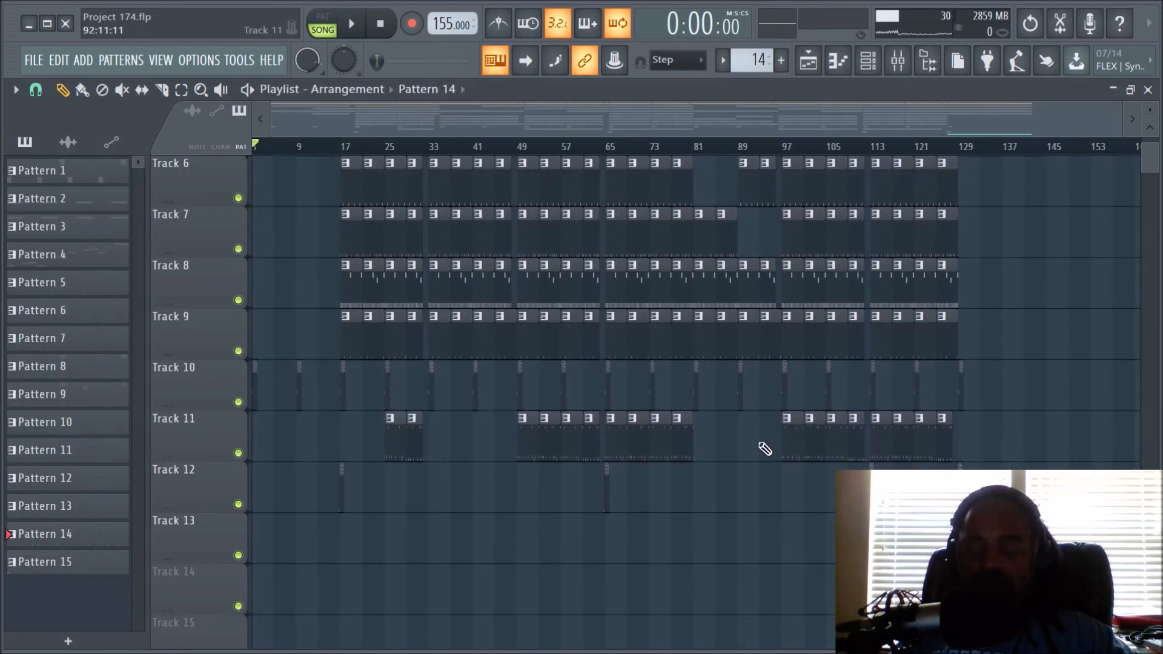
scroll(765, 448, up, 3)
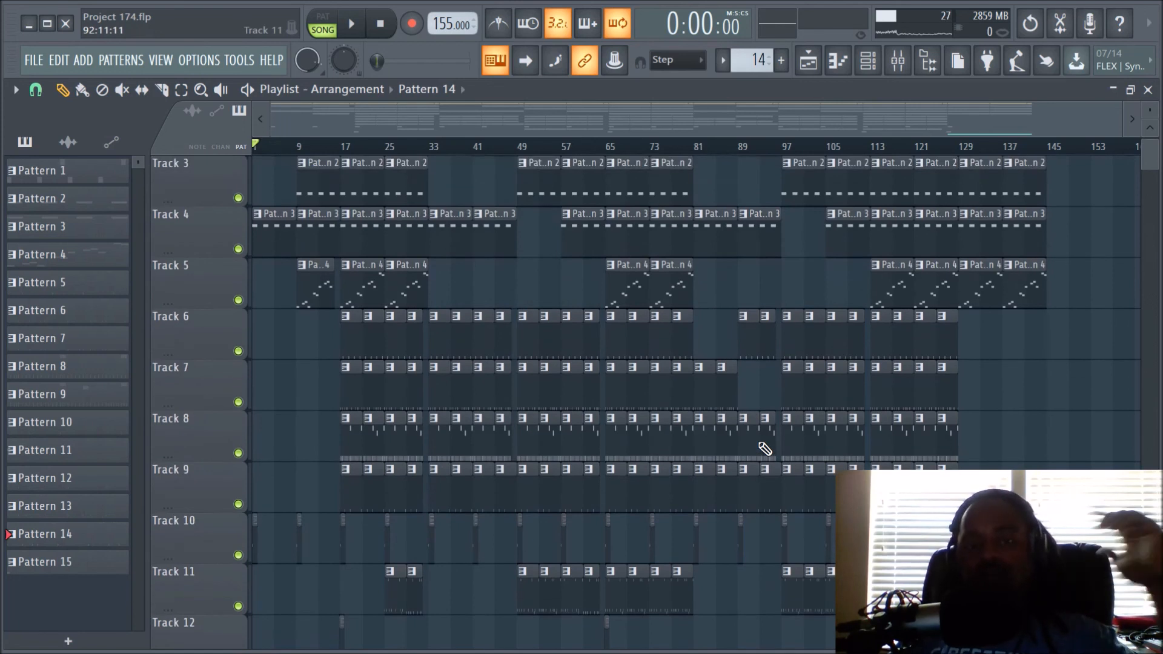